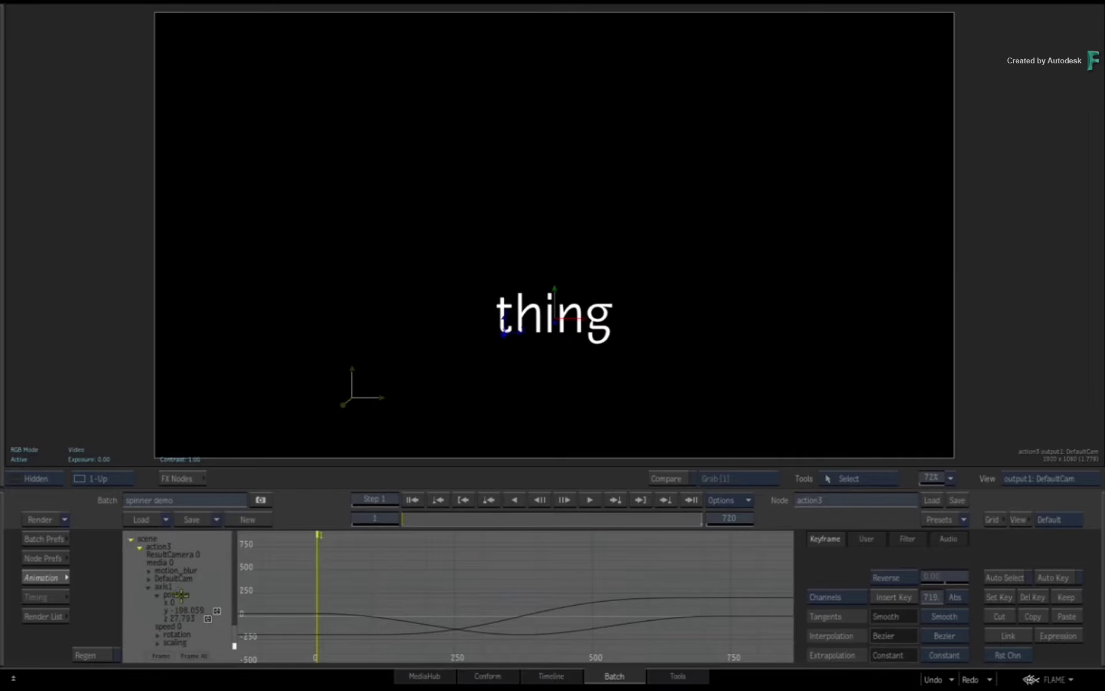
# - Examine the position animation curves of axis1 framed in the enlarged channel editor, and return to the object settings
pyautogui.click(182, 595)
pyautogui.press('`')
pyautogui.press('f')
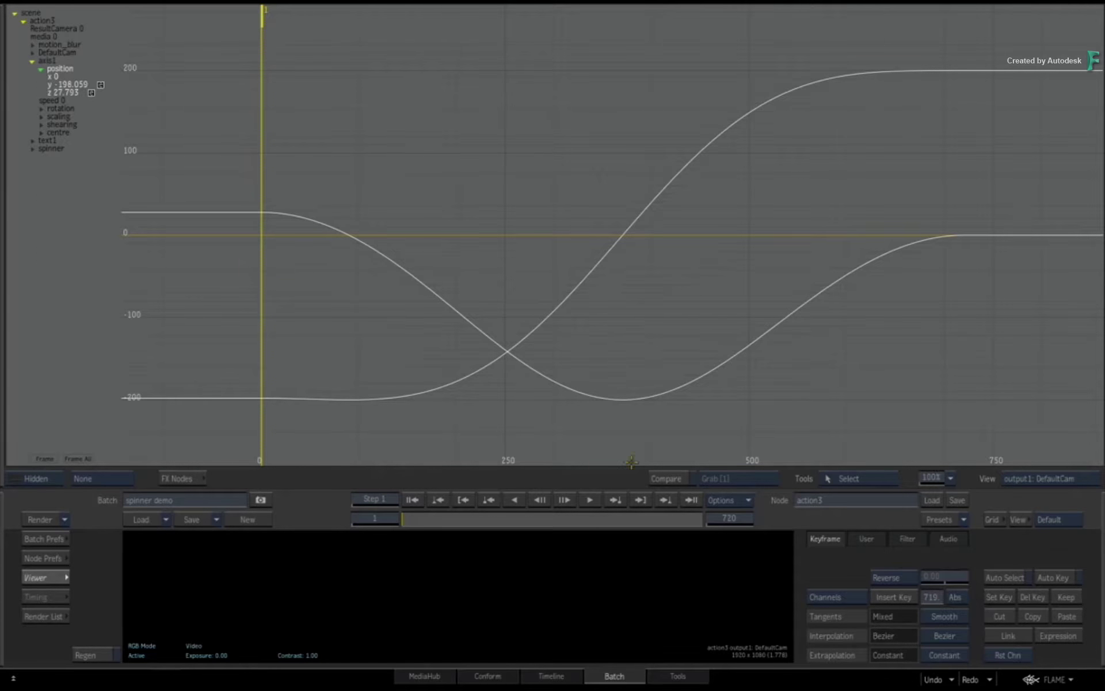
pyautogui.press('`')
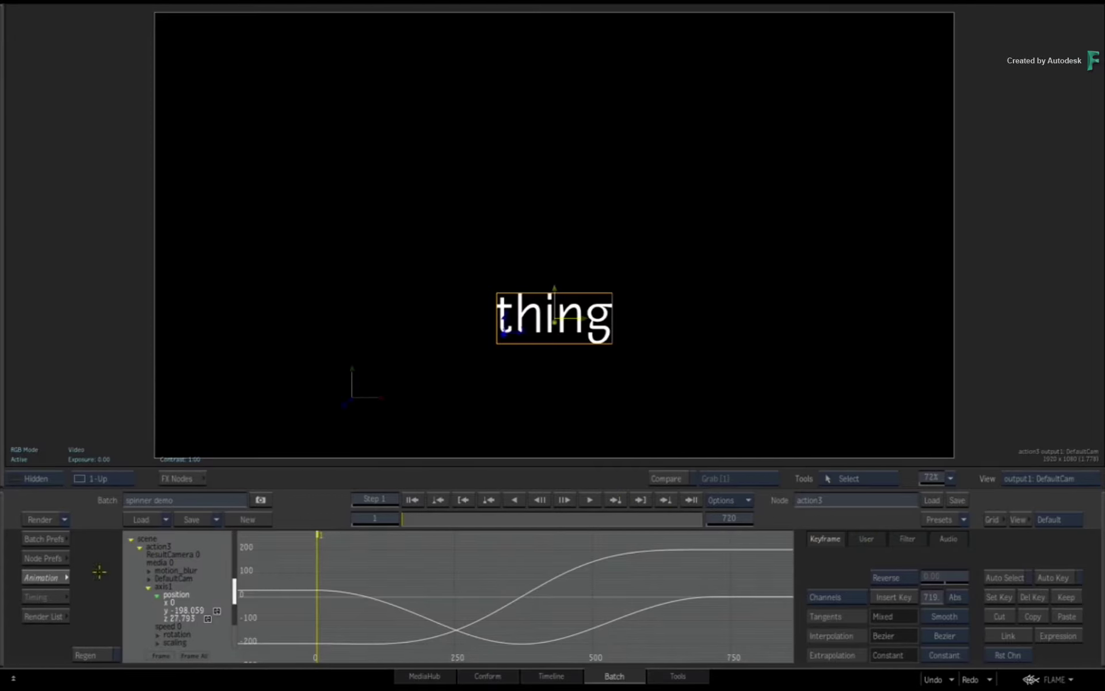
pyautogui.click(66, 575)
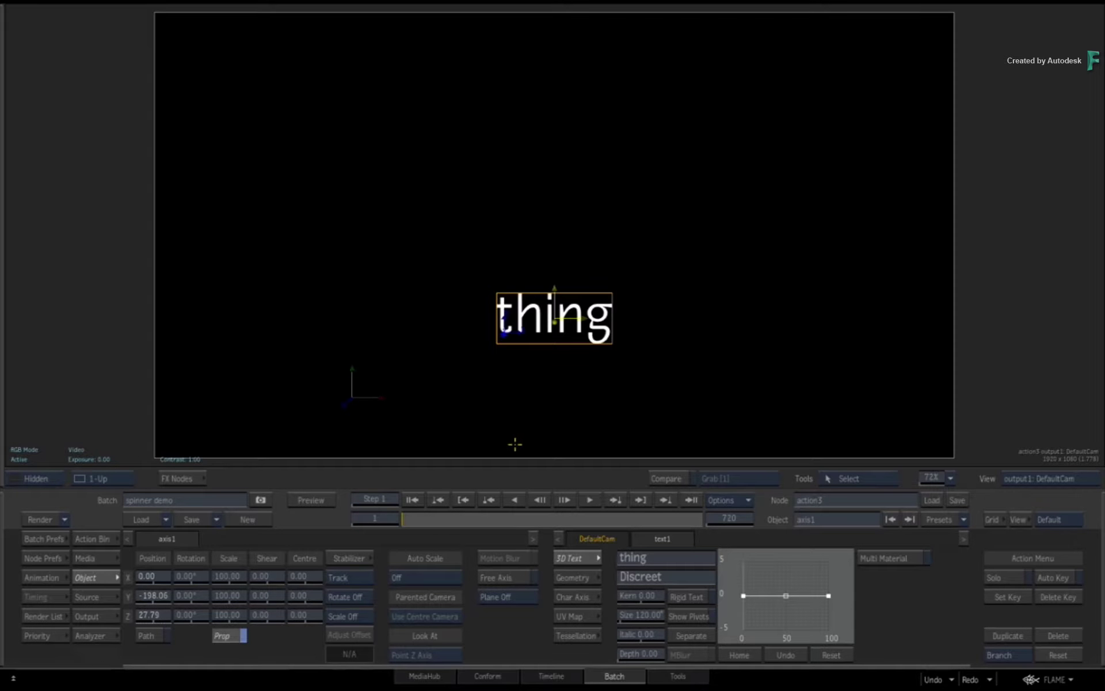
# - Move the axis1 and text1 nodes further away from the spinner axis in the Action schematic
pyautogui.press('F8')
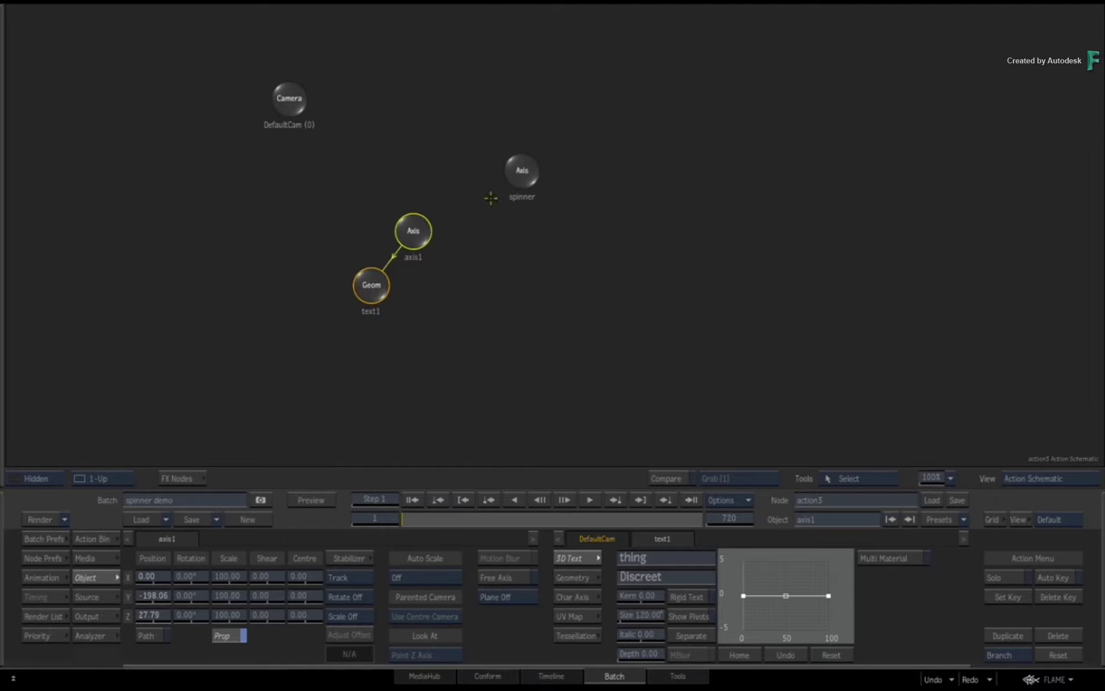
pyautogui.moveTo(416, 236); pyautogui.dragTo(266, 225)
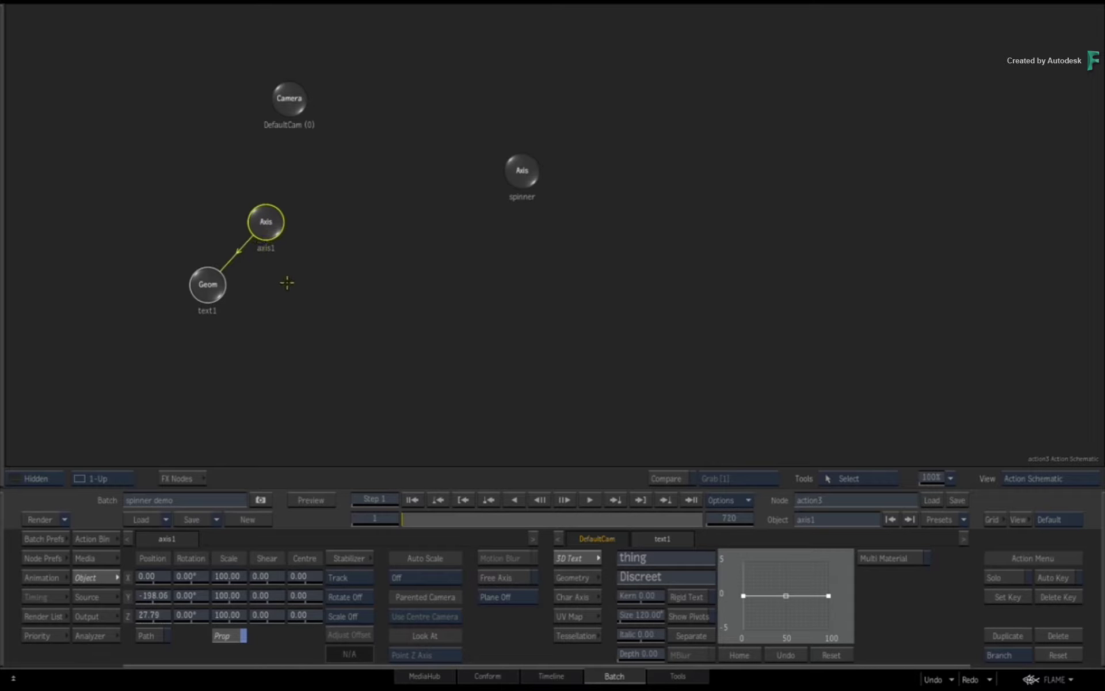
pyautogui.moveTo(259, 213); pyautogui.dragTo(256, 204)
pyautogui.moveTo(208, 284); pyautogui.dragTo(217, 279)
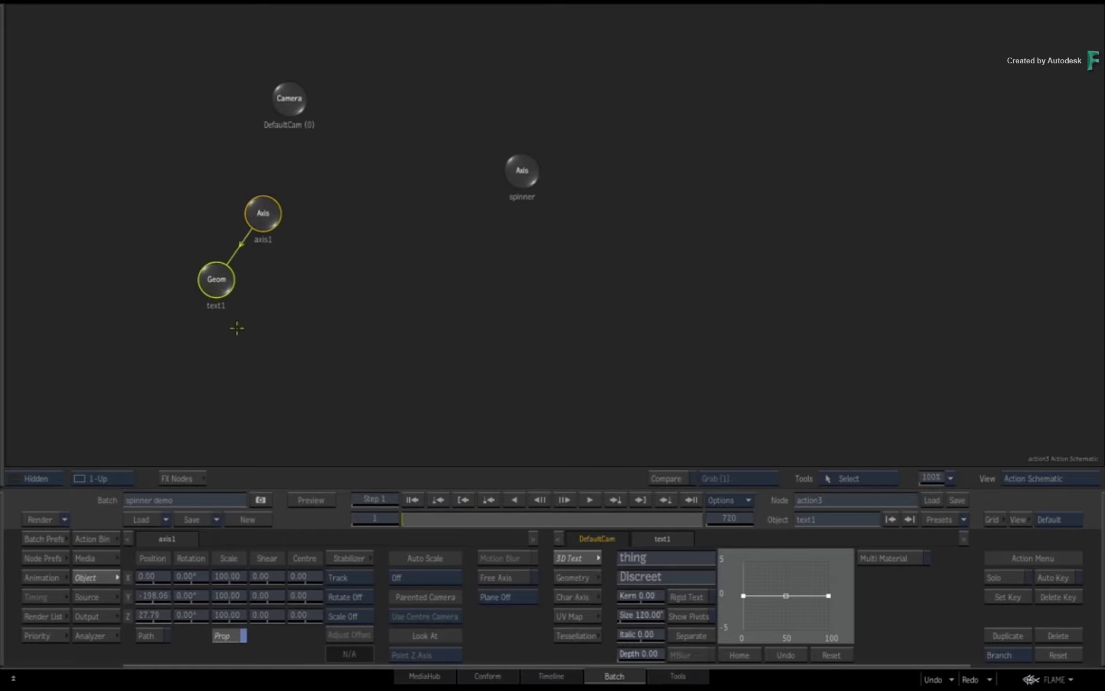
# - Change the 3D text content of the text1 node to "something"
pyautogui.click(662, 558)
pyautogui.press('BackSpace')
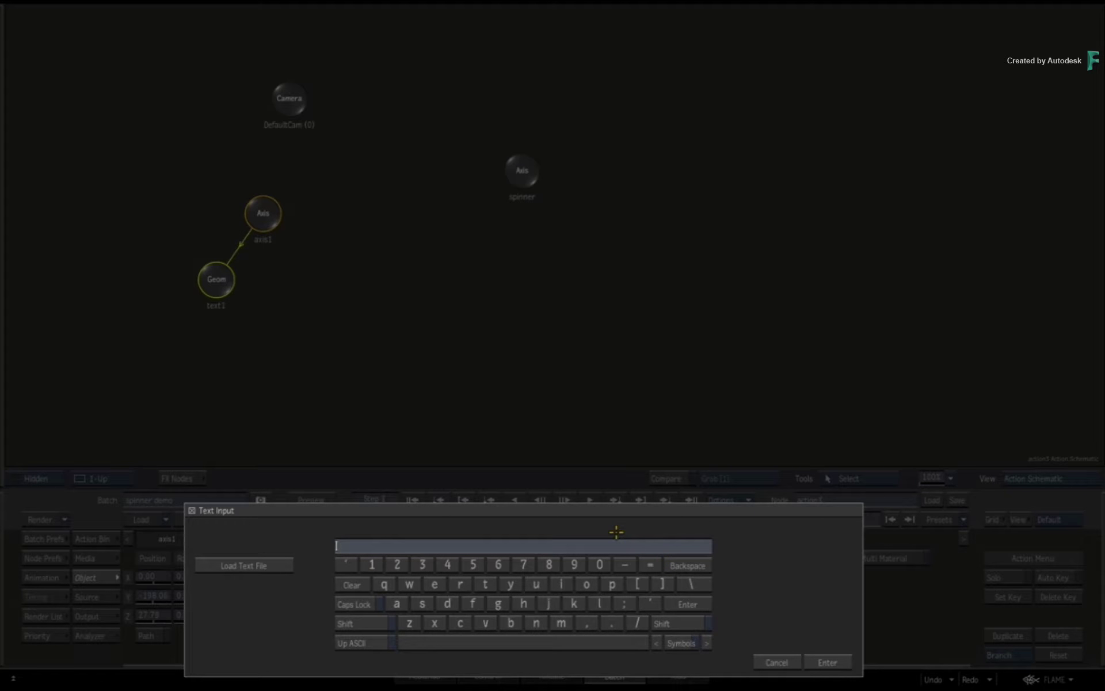
pyautogui.write('something')
pyautogui.press('Return')
# - Rename the text geometry node as "some"
pyautogui.click(834, 520)
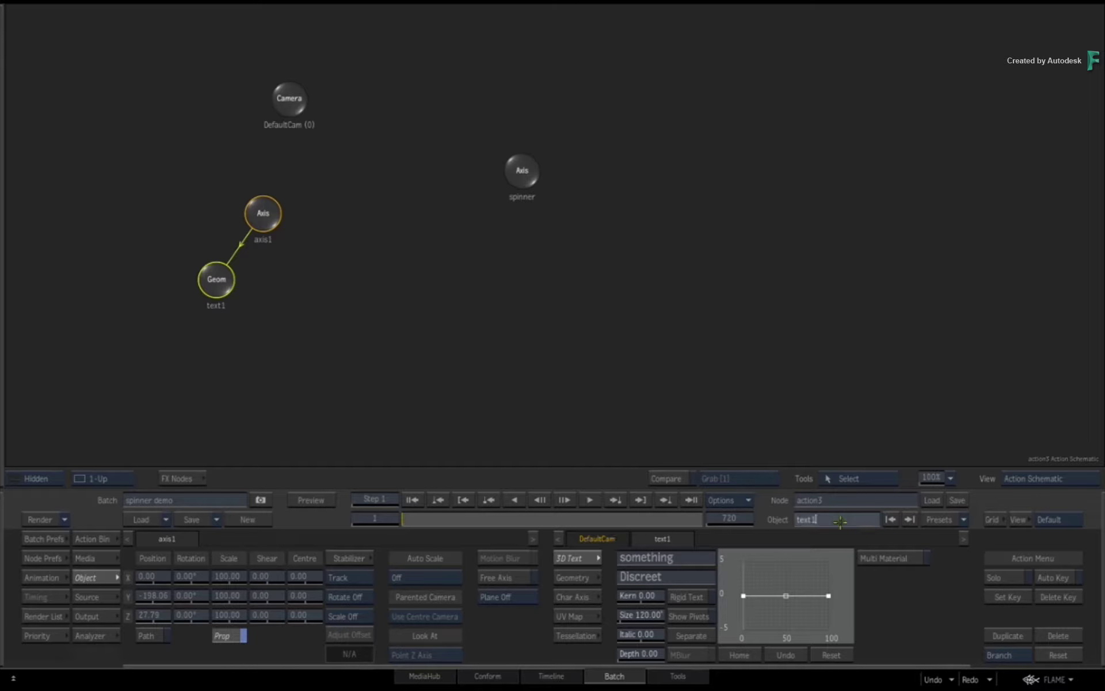
pyautogui.press('BackSpace')
pyautogui.write('some')
pyautogui.press('Return')
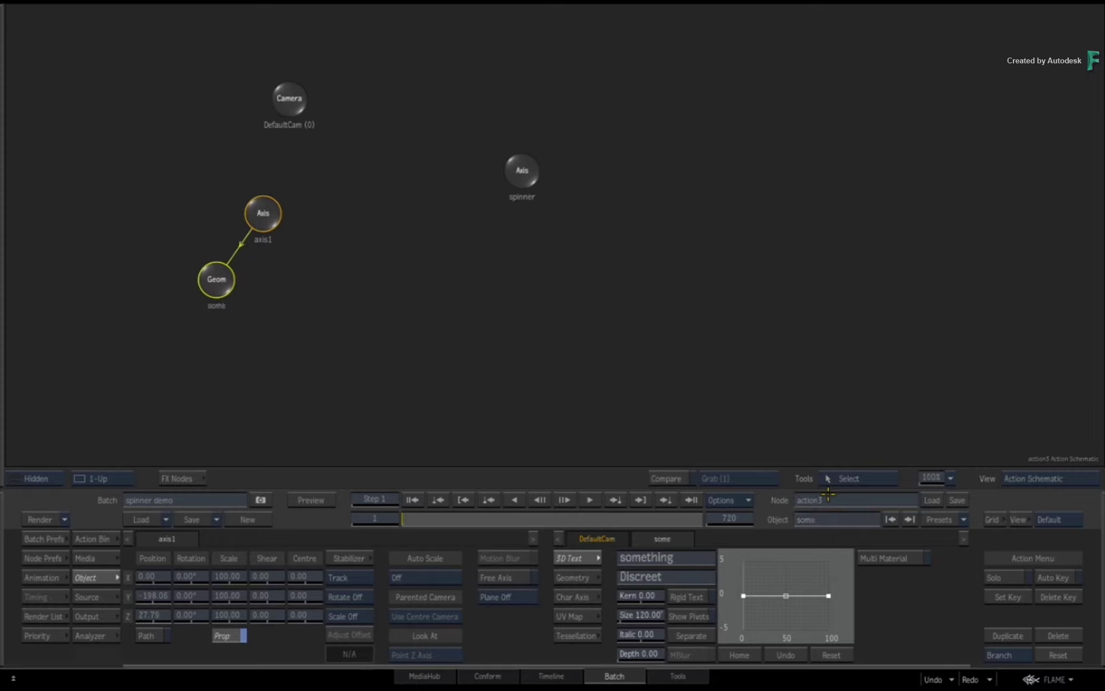
# - Rename the text's parent axis node as "axis_some"
pyautogui.moveTo(268, 208); pyautogui.dragTo(266, 209)
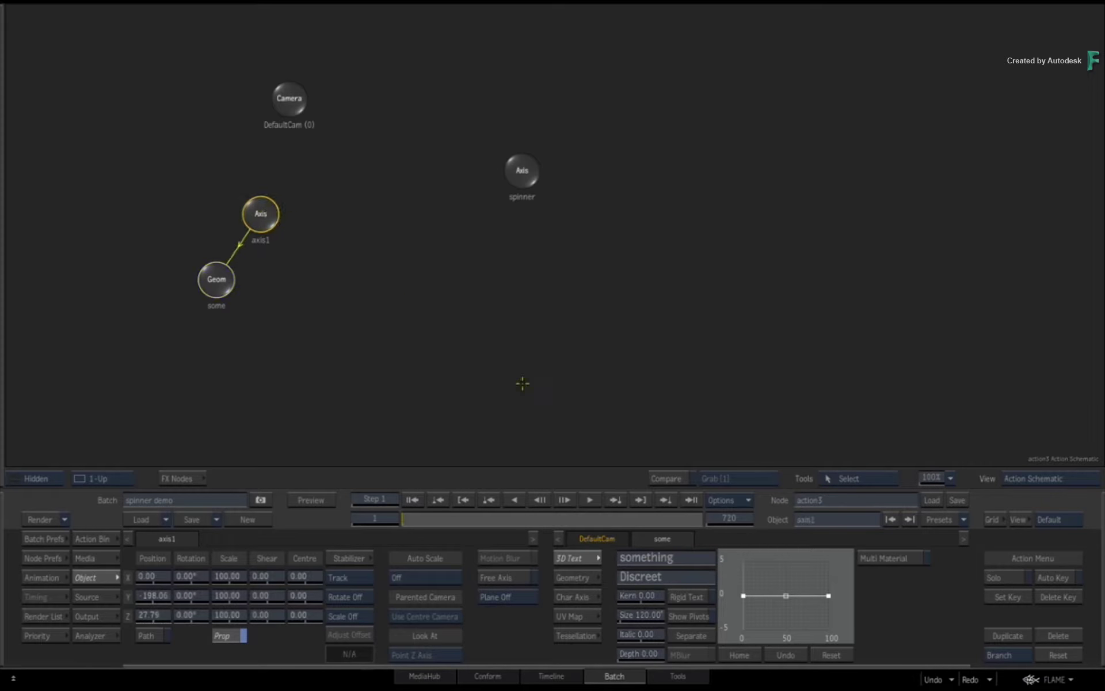
pyautogui.click(846, 521)
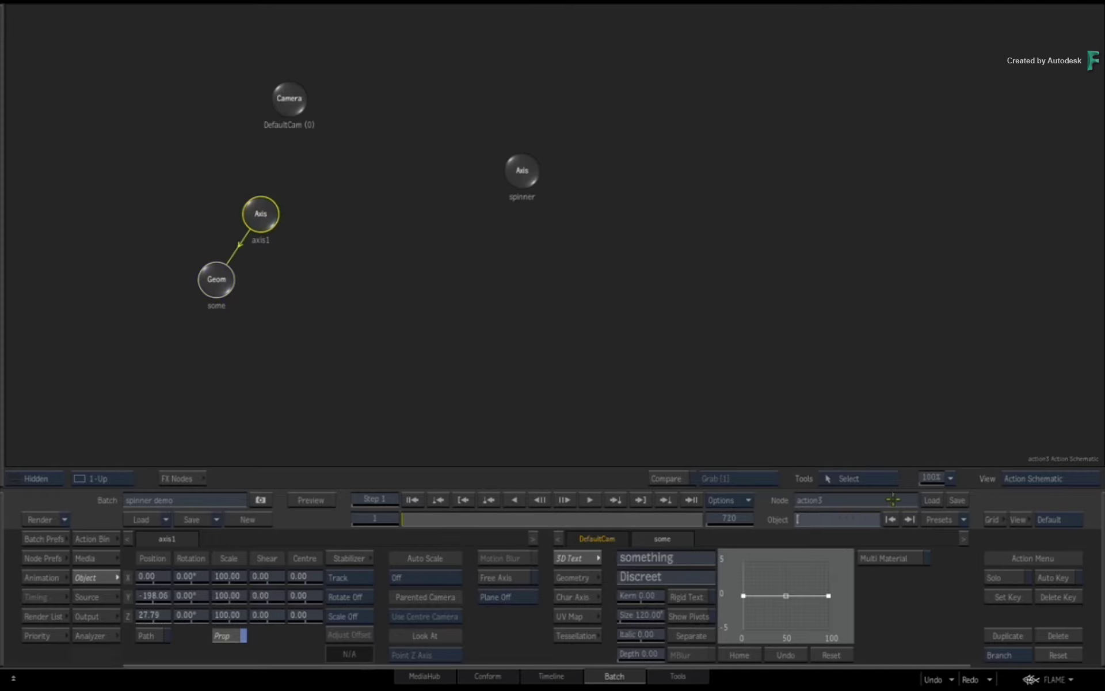
pyautogui.write('axis_some')
pyautogui.press('Return')
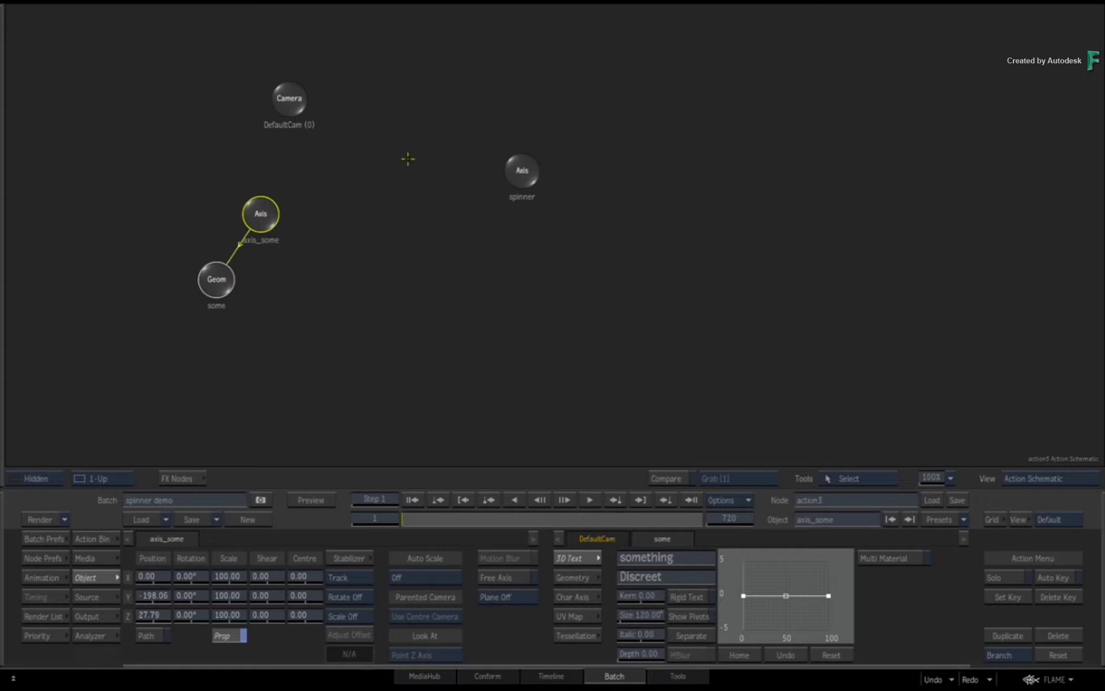
# - Move the spinner axis in the camera view to about X 792, Y -298, and shift its node up in the schematic
pyautogui.press('F1')
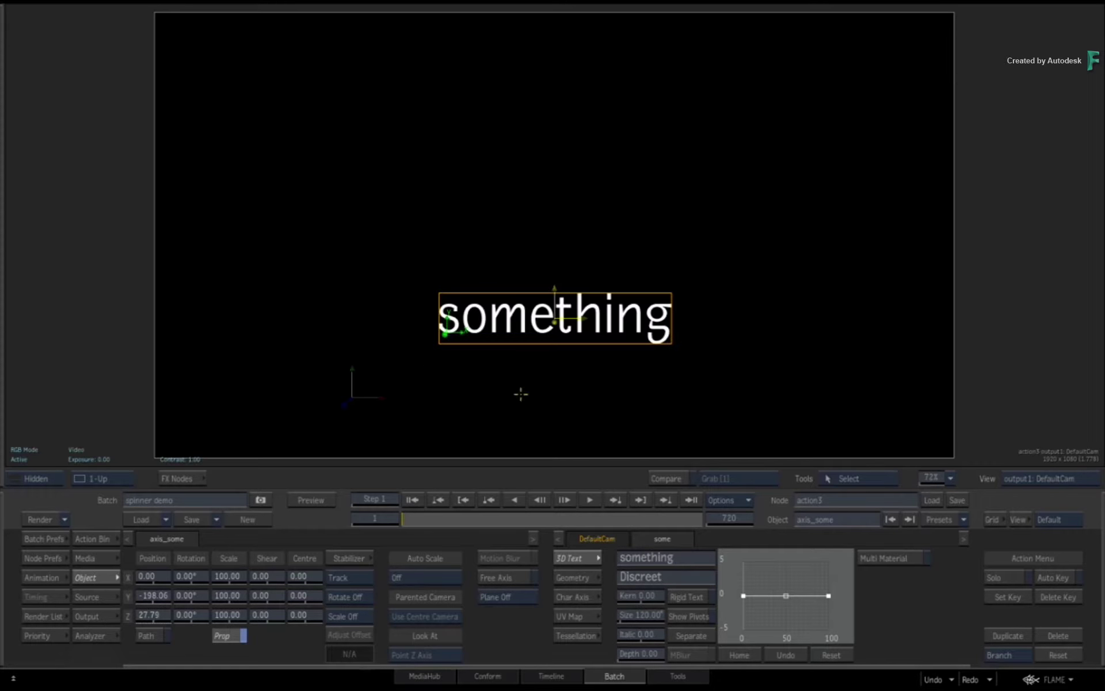
pyautogui.moveTo(504, 380); pyautogui.dragTo(513, 412)
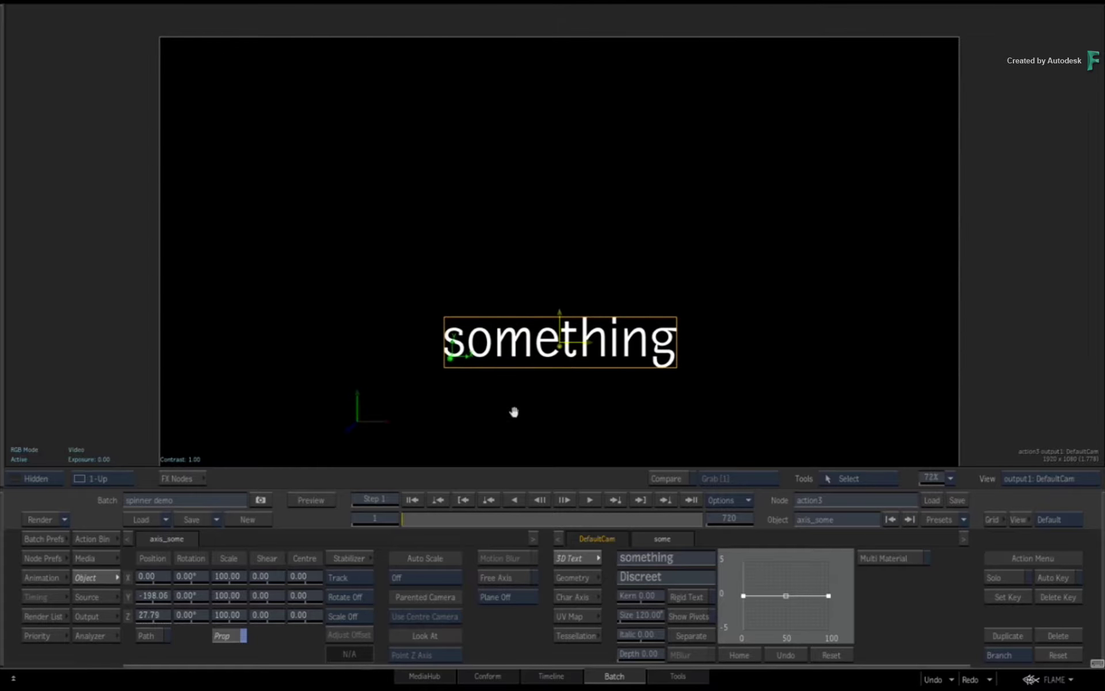
pyautogui.click(377, 421)
pyautogui.moveTo(377, 420); pyautogui.dragTo(450, 382)
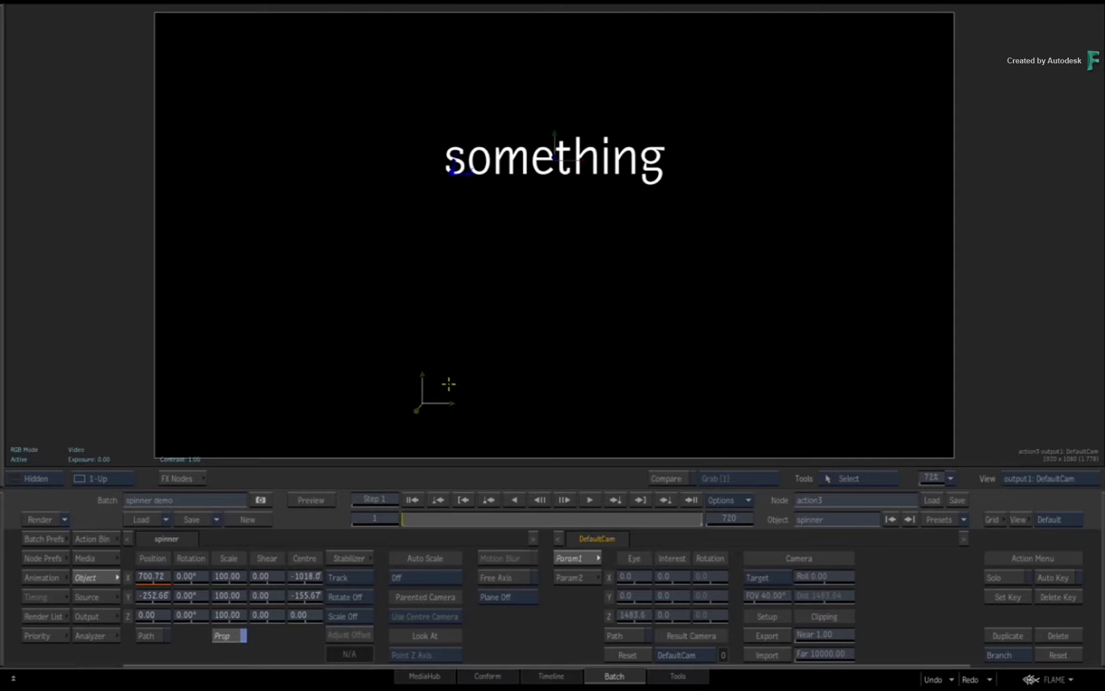
pyautogui.press('F4')
pyautogui.moveTo(517, 200); pyautogui.dragTo(488, 151)
pyautogui.press('F1')
pyautogui.moveTo(437, 396); pyautogui.dragTo(486, 420)
pyautogui.press('F4')
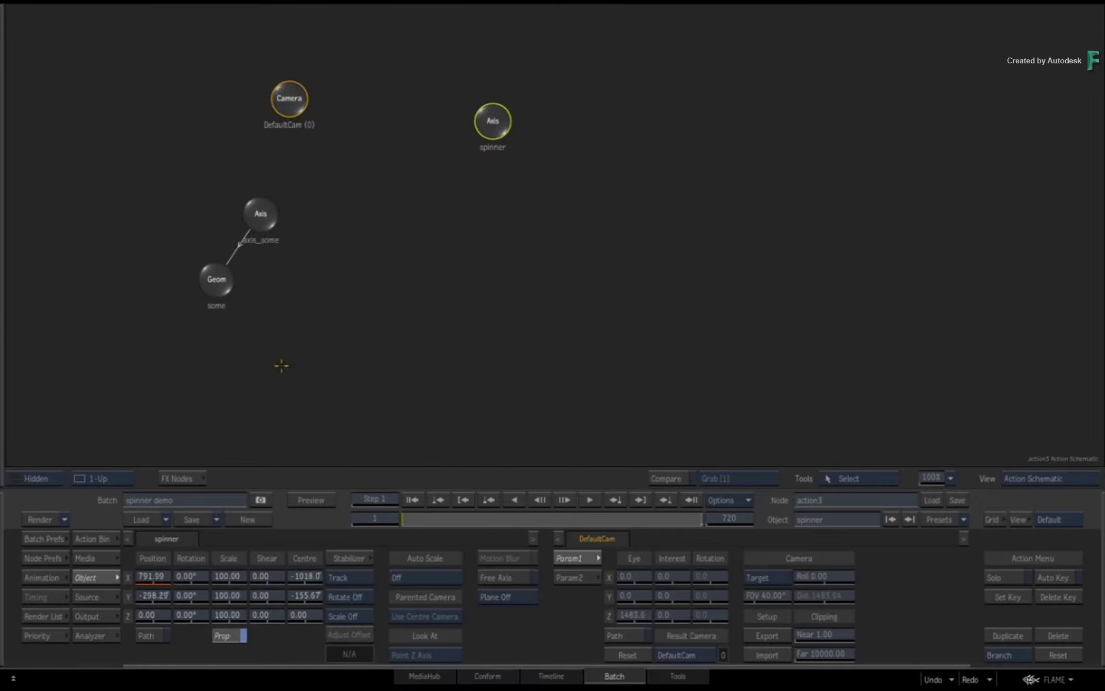
# - Display the animation channels of axis_some and inspect the expression on its position z channel
pyautogui.click(255, 230)
pyautogui.click(45, 577)
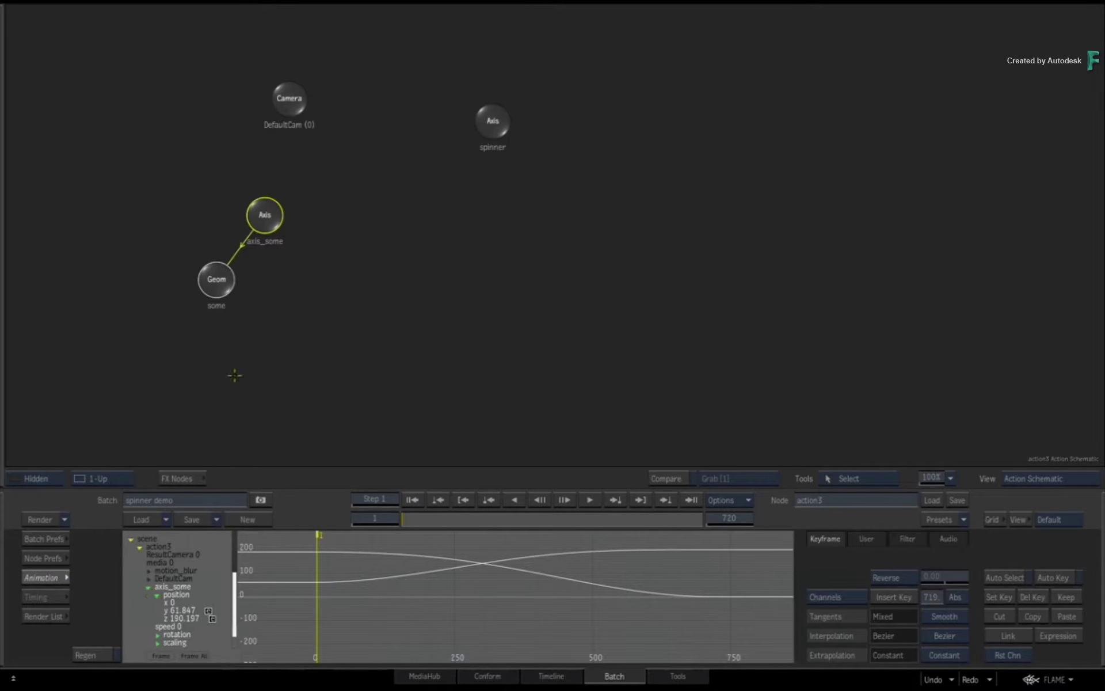
pyautogui.click(168, 617)
pyautogui.scroll(-3, 141, 593)
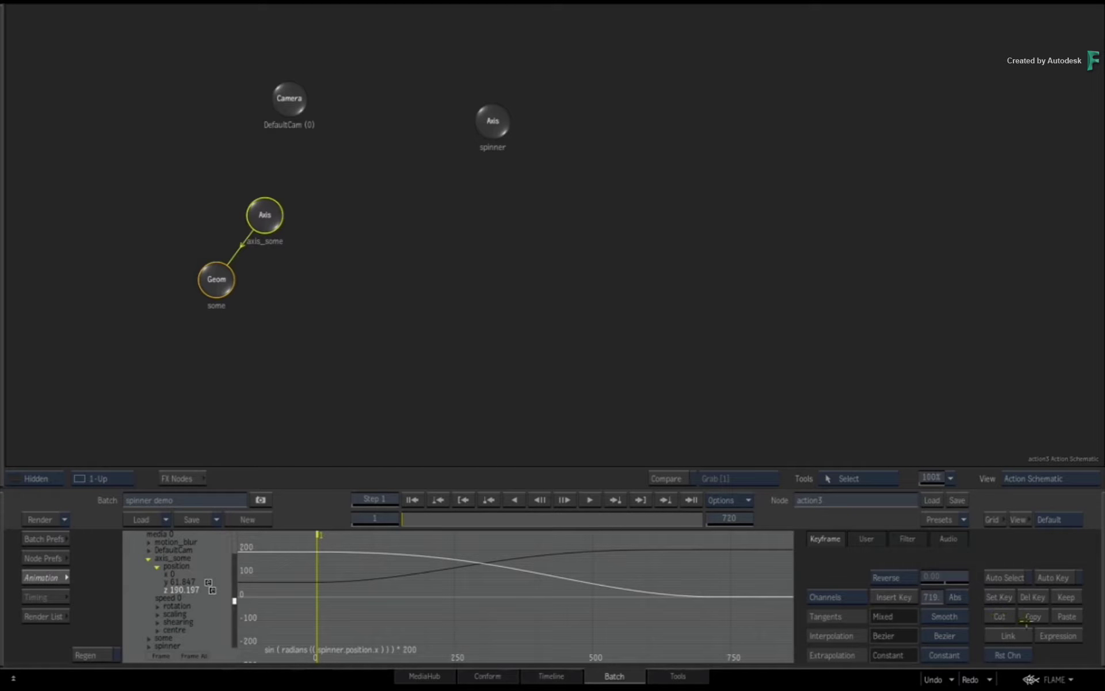
# - Link the transparency channel of the some text node to the position z channel of axis_some
pyautogui.click(149, 559)
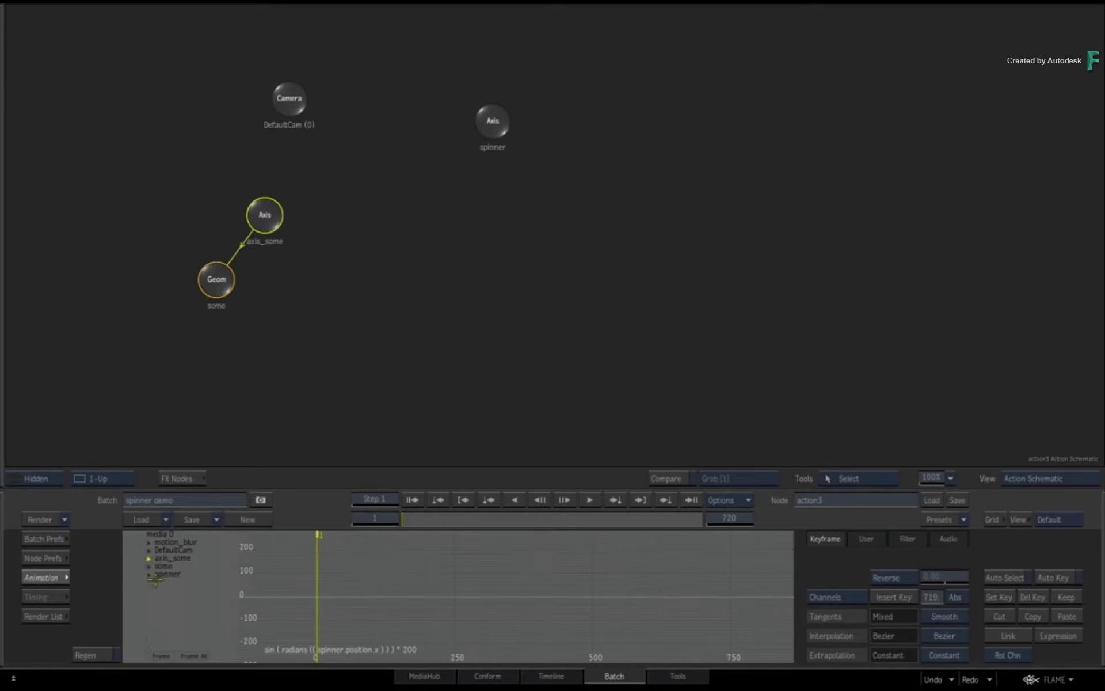
pyautogui.click(149, 566)
pyautogui.click(178, 574)
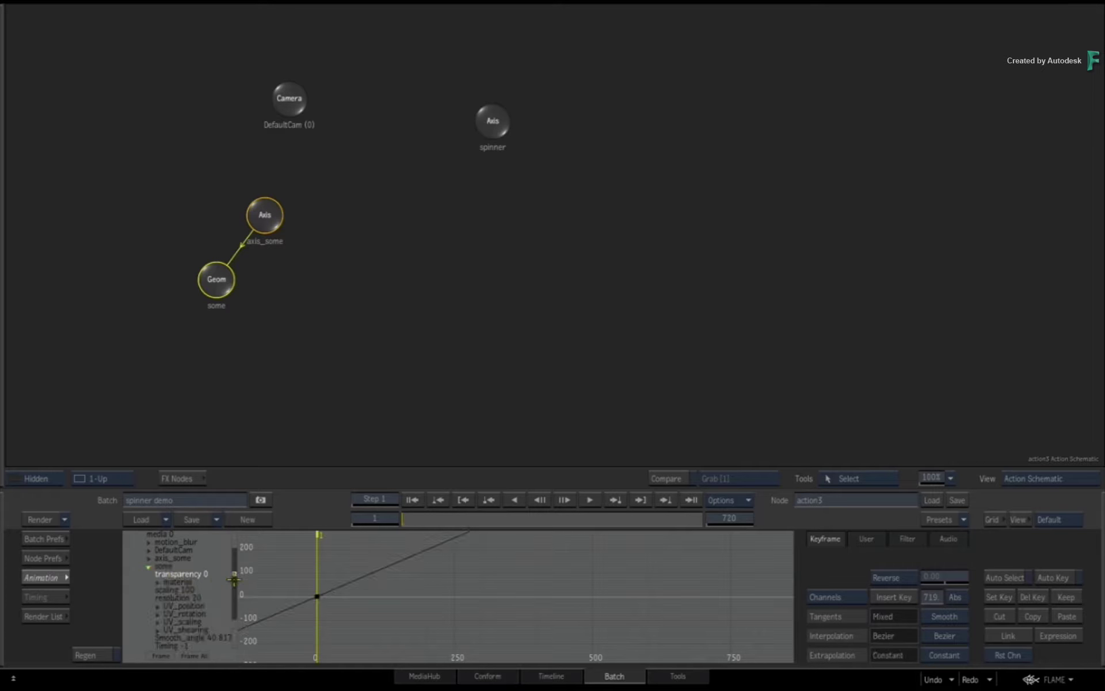
pyautogui.press('Tab')
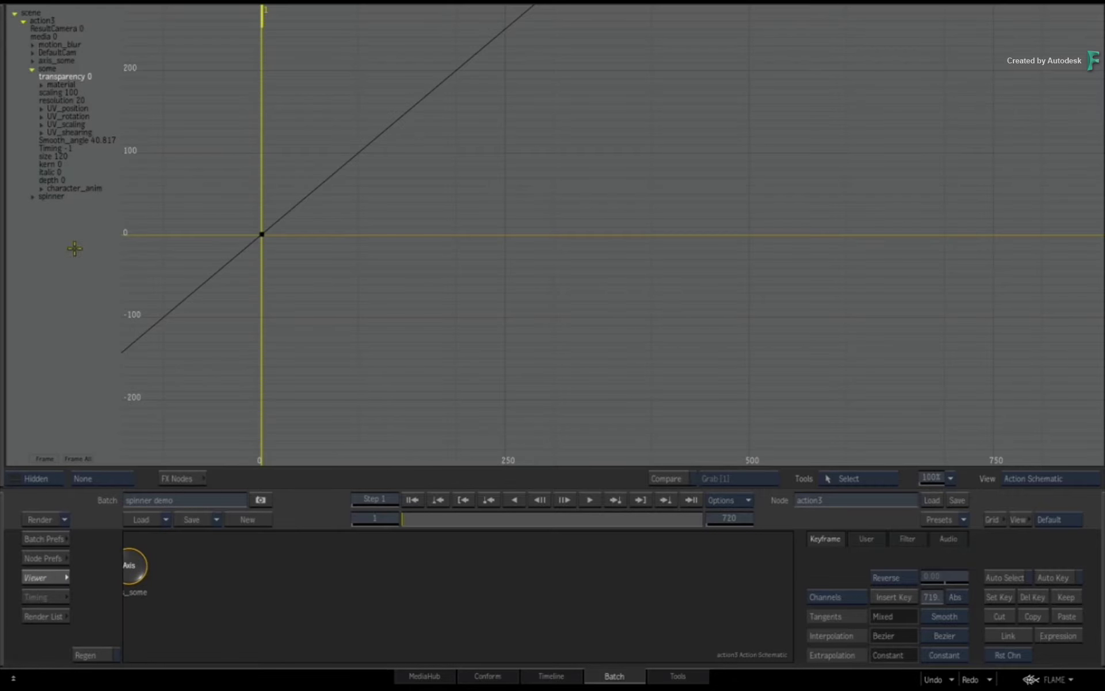
pyautogui.click(46, 68)
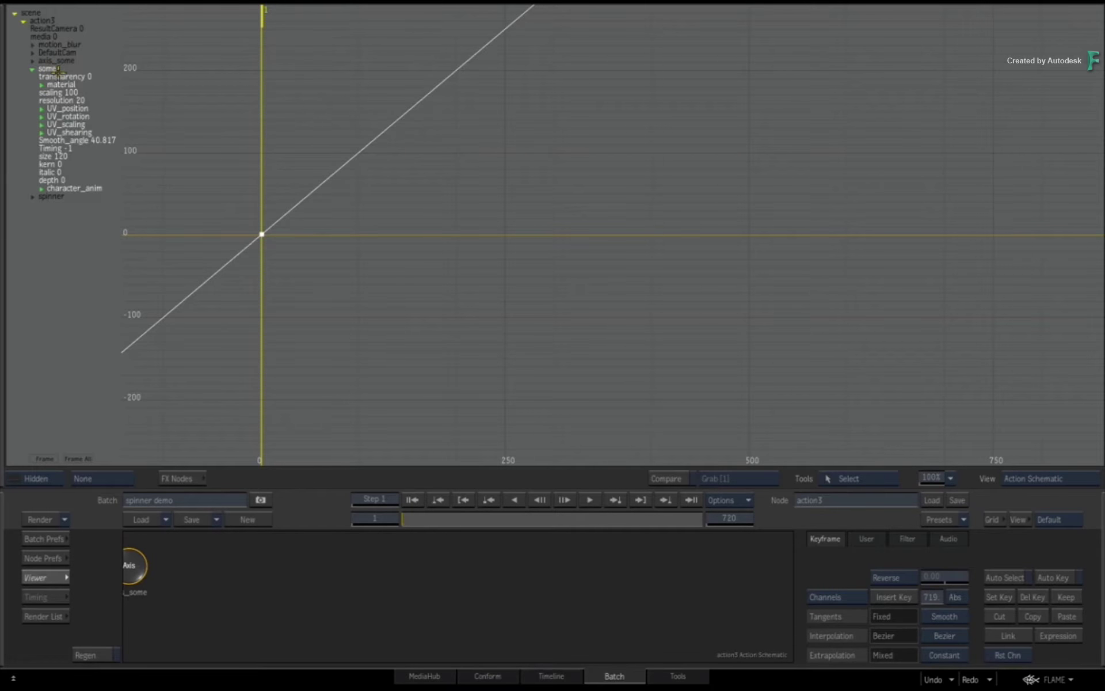
pyautogui.click(60, 76)
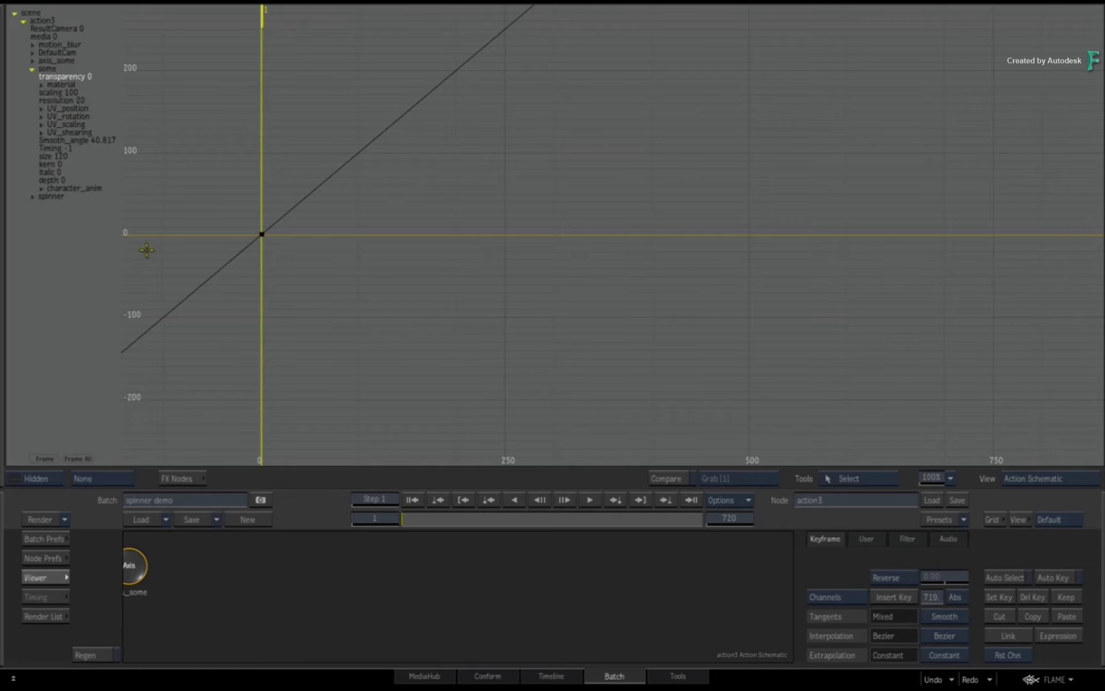
pyautogui.click(1009, 633)
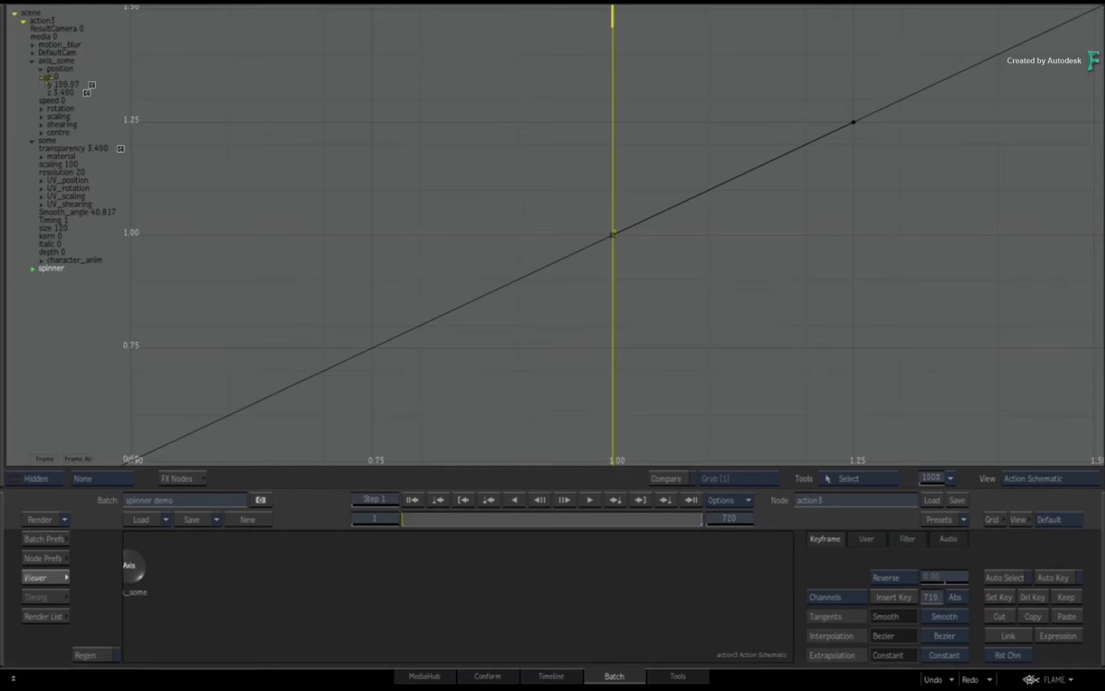
# - Compare the position curves of axis_some with the linked transparency curve of the text
pyautogui.click(60, 68)
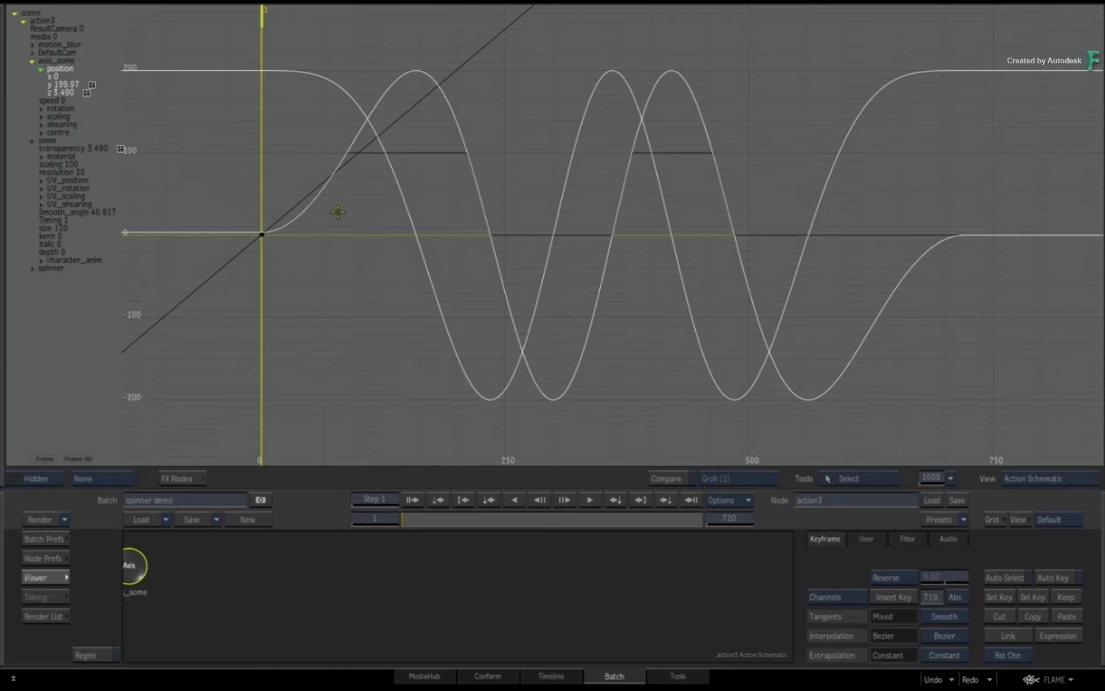
pyautogui.click(422, 153)
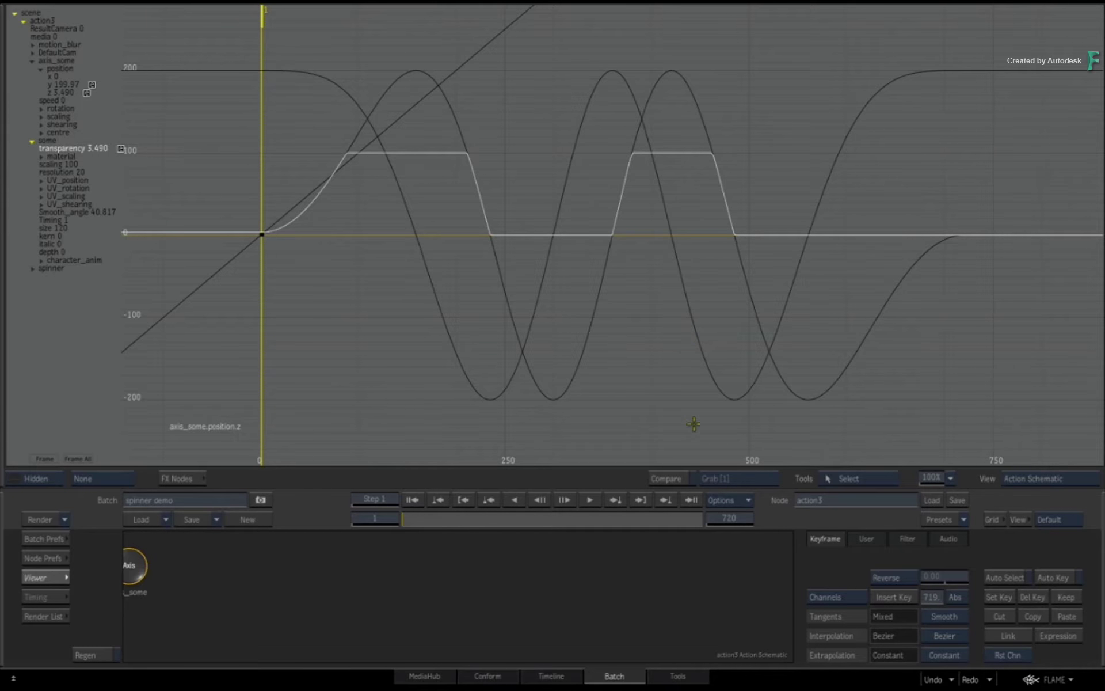
pyautogui.moveTo(1098, 664)
pyautogui.moveTo(1103, 542)
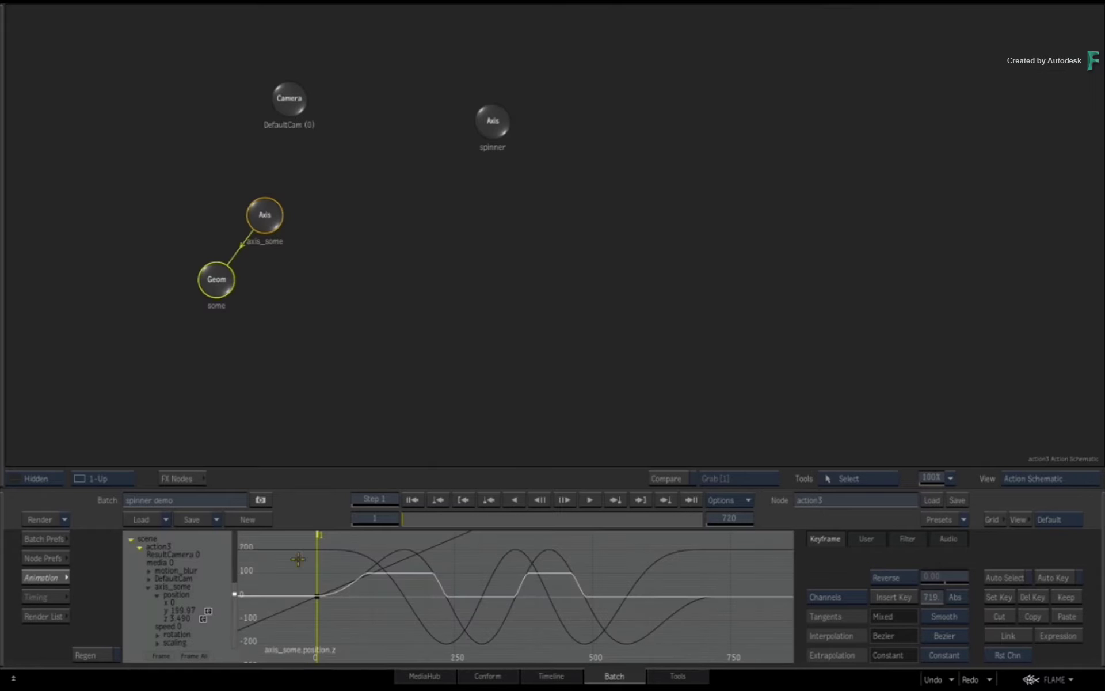
# - Show the camera view with the object settings and scrub the timeline to check the text's fade
pyautogui.click(43, 577)
pyautogui.press('F4')
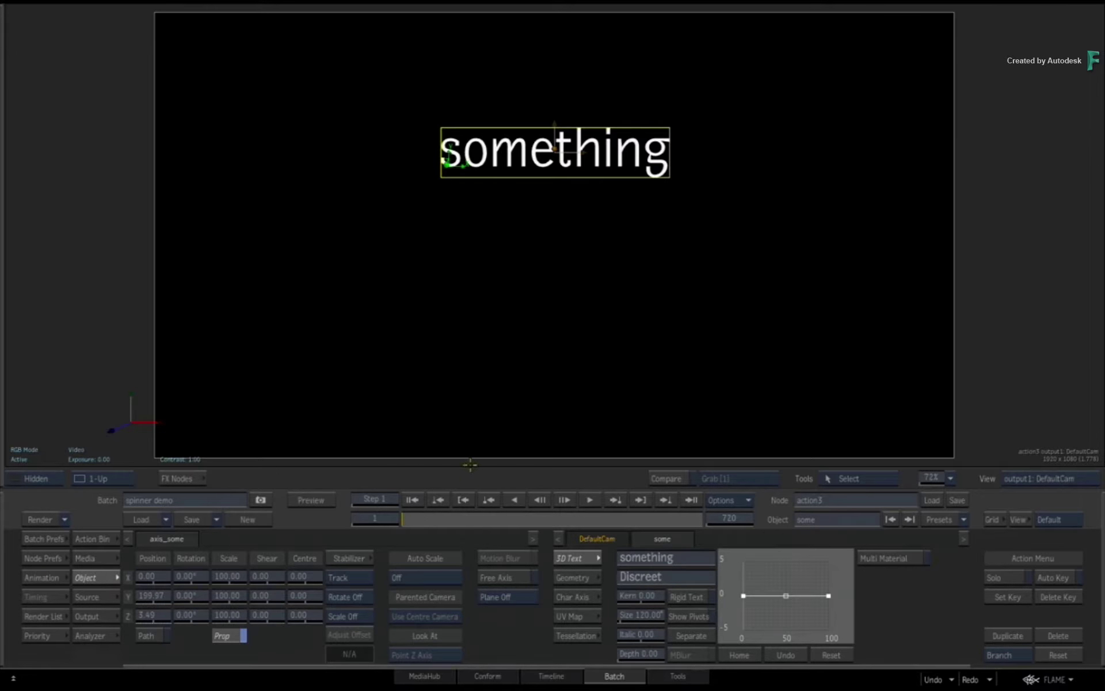
pyautogui.moveTo(411, 520); pyautogui.dragTo(314, 542)
# - Enclose the text's transparency expression in parentheses so it reads (axis_some.position.z)
pyautogui.click(68, 577)
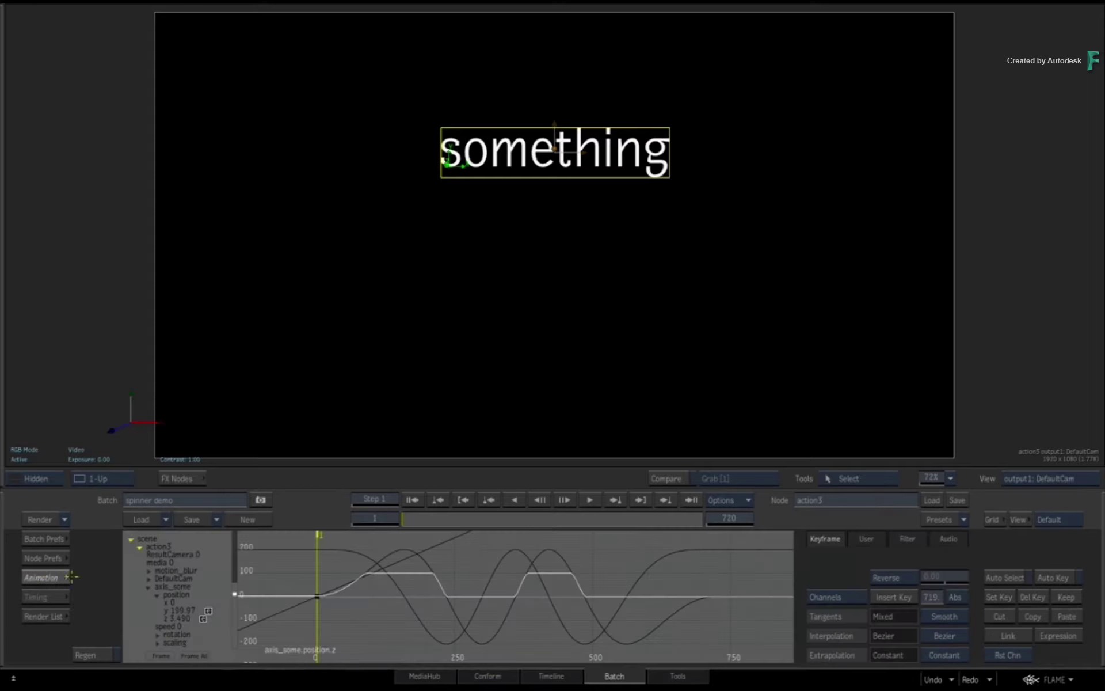
pyautogui.scroll(-3, 174, 610)
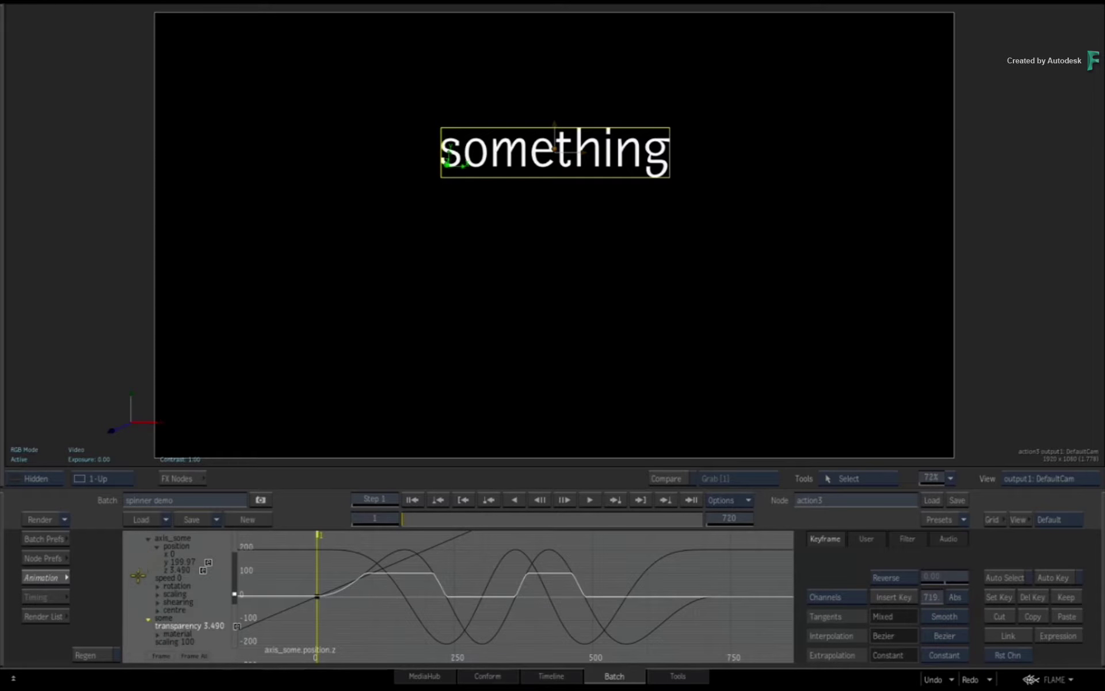
pyautogui.scroll(-3, 167, 614)
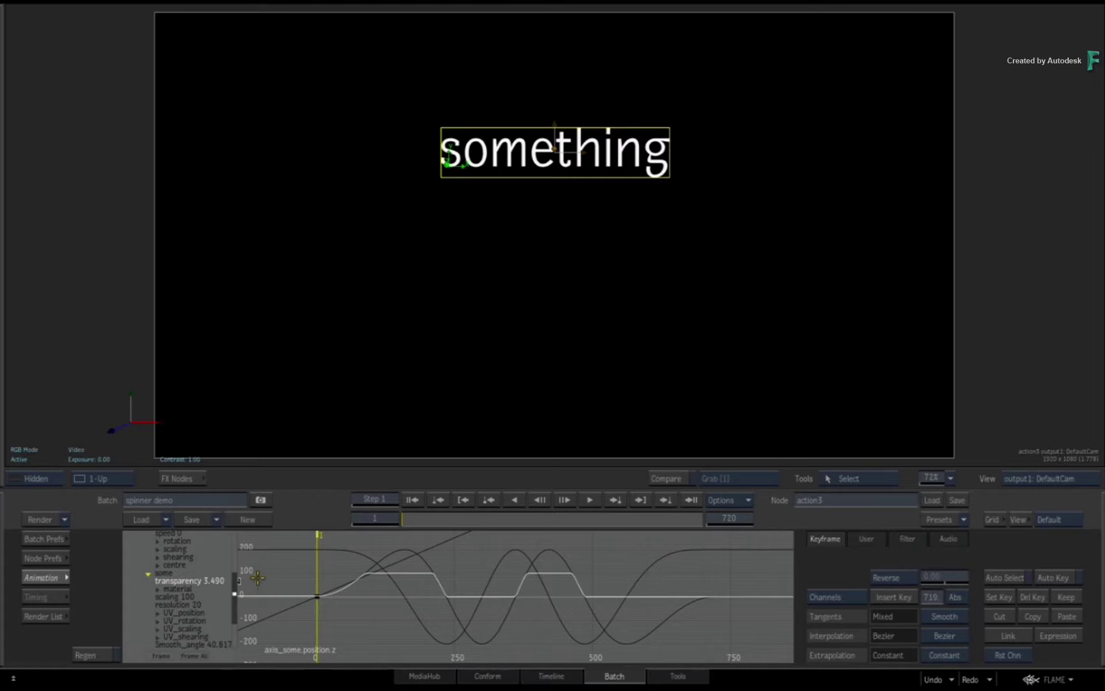
pyautogui.press('e')
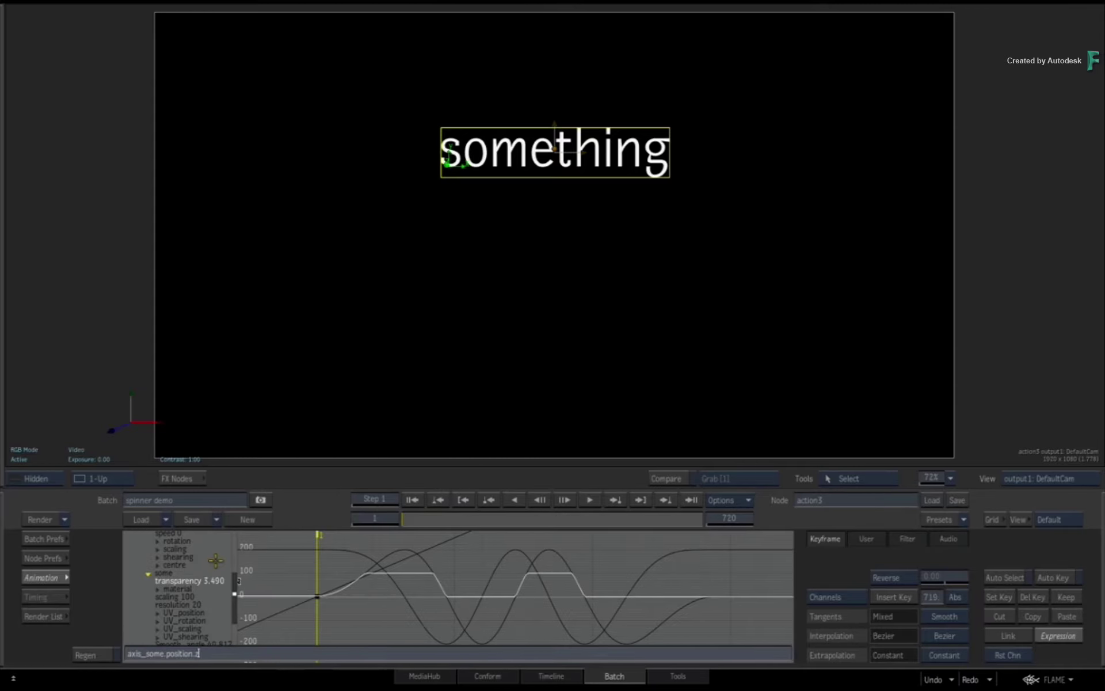
pyautogui.write(')')
pyautogui.press('Home')
pyautogui.write('(')
pyautogui.press('Return')
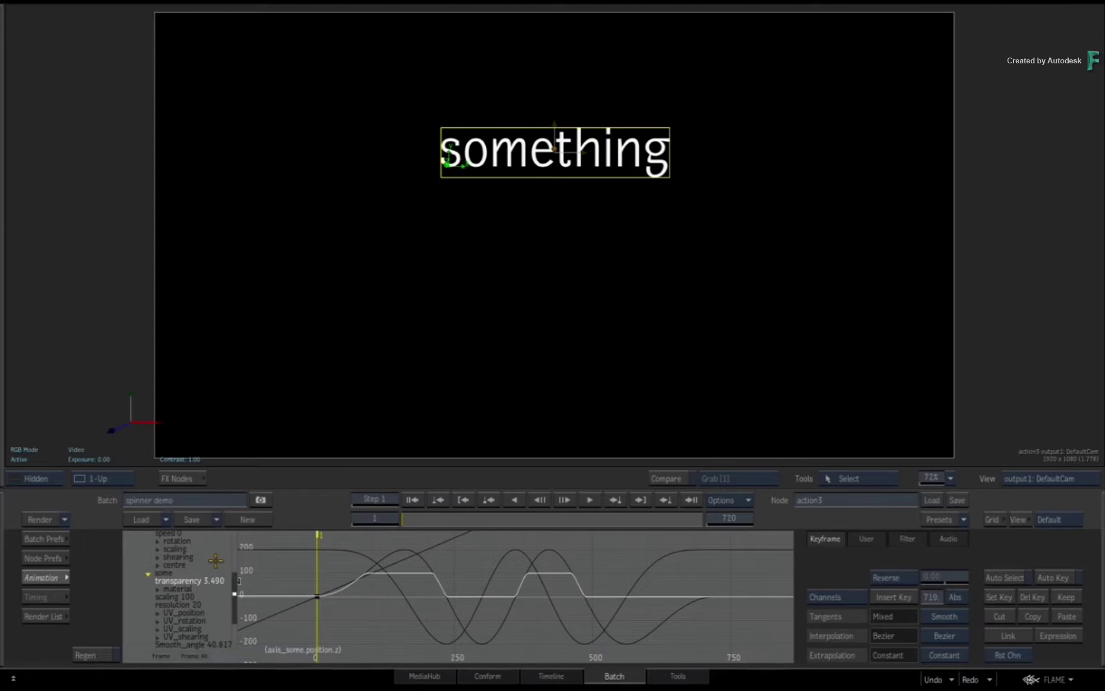
# - Divide the transparency expression by 4, giving (axis_some.position.z)/4
pyautogui.hotkey('ctrl', 'e')
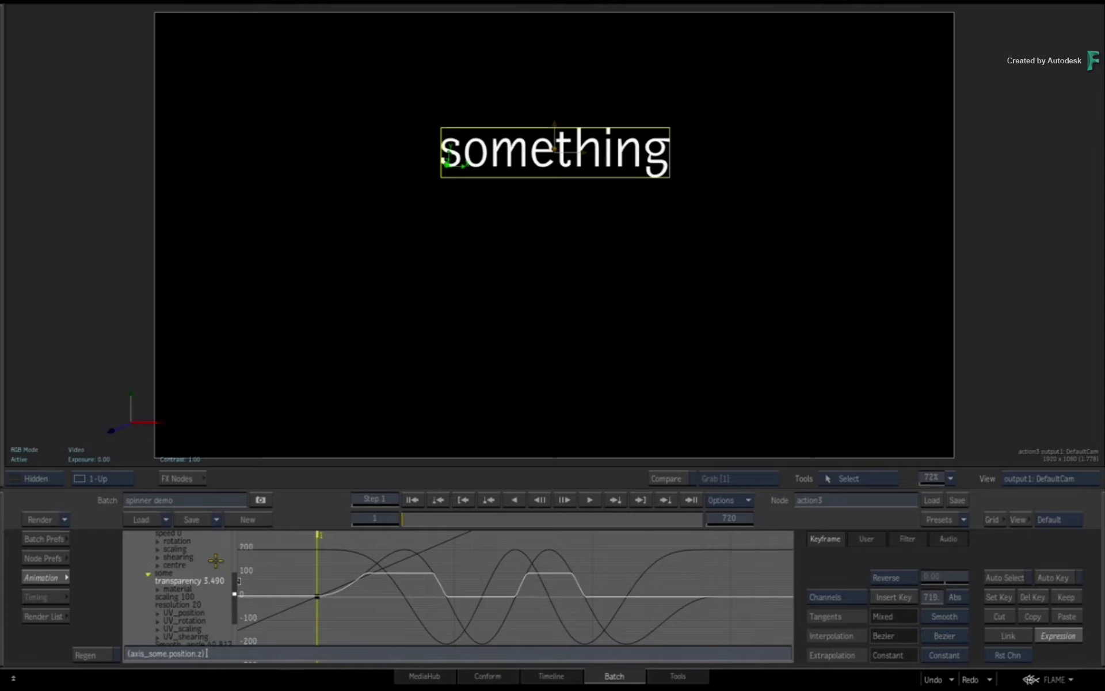
pyautogui.write('/4')
pyautogui.press('Return')
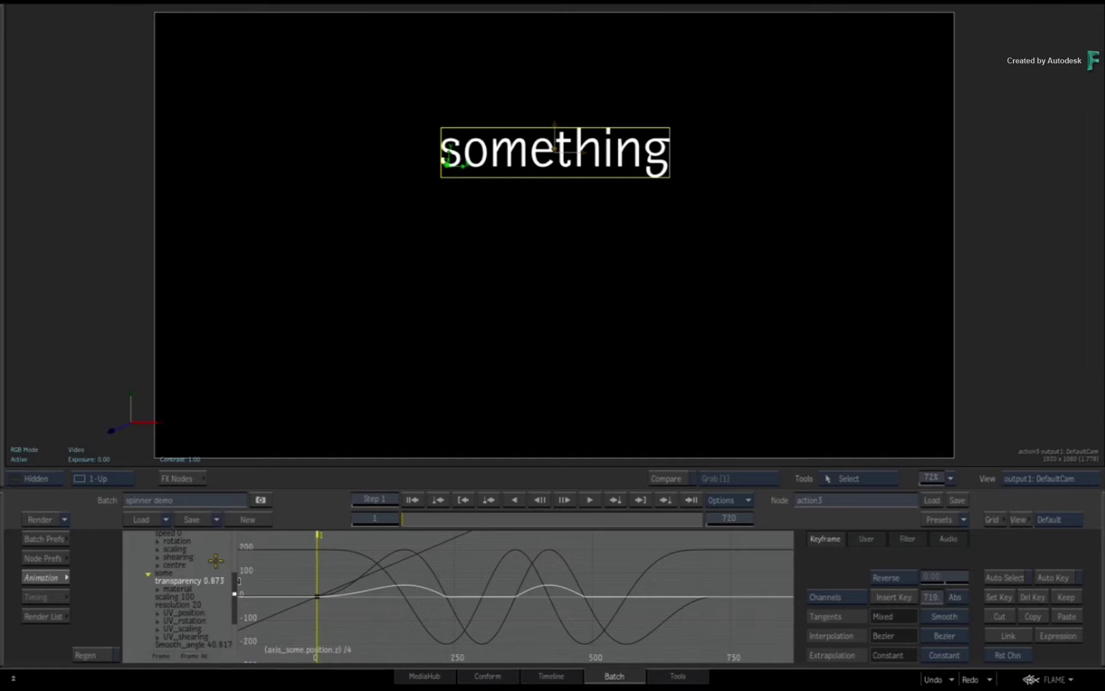
# - Enlarge the animation curves and compare axis_some's z position curve with the text's transparency curve
pyautogui.press('`')
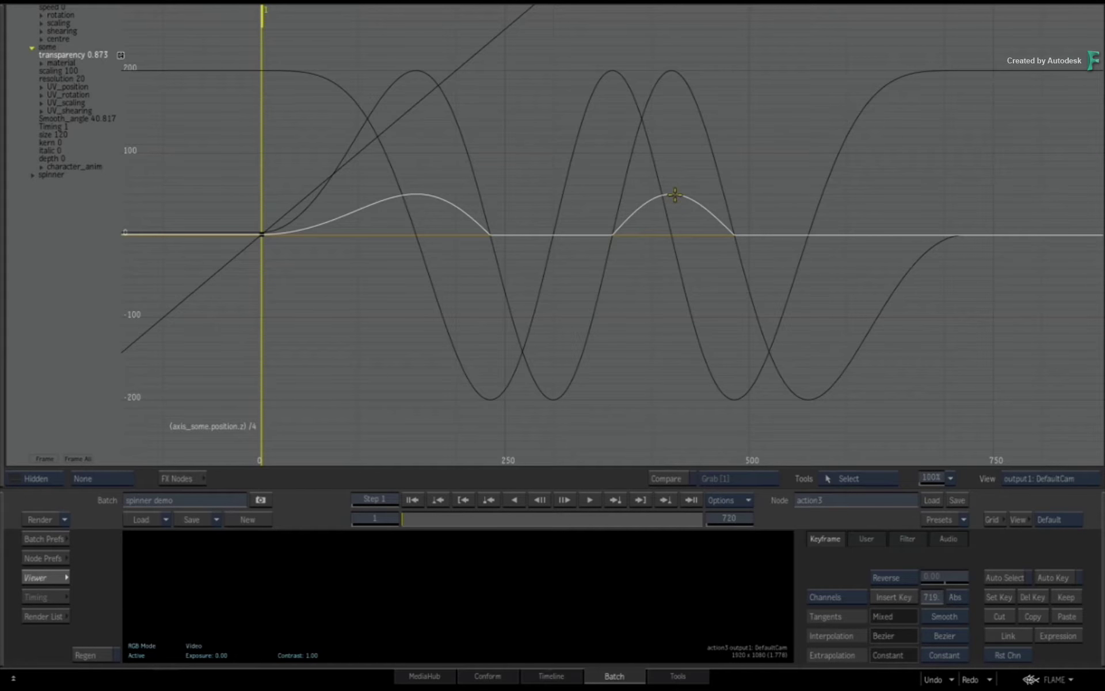
pyautogui.click(673, 70)
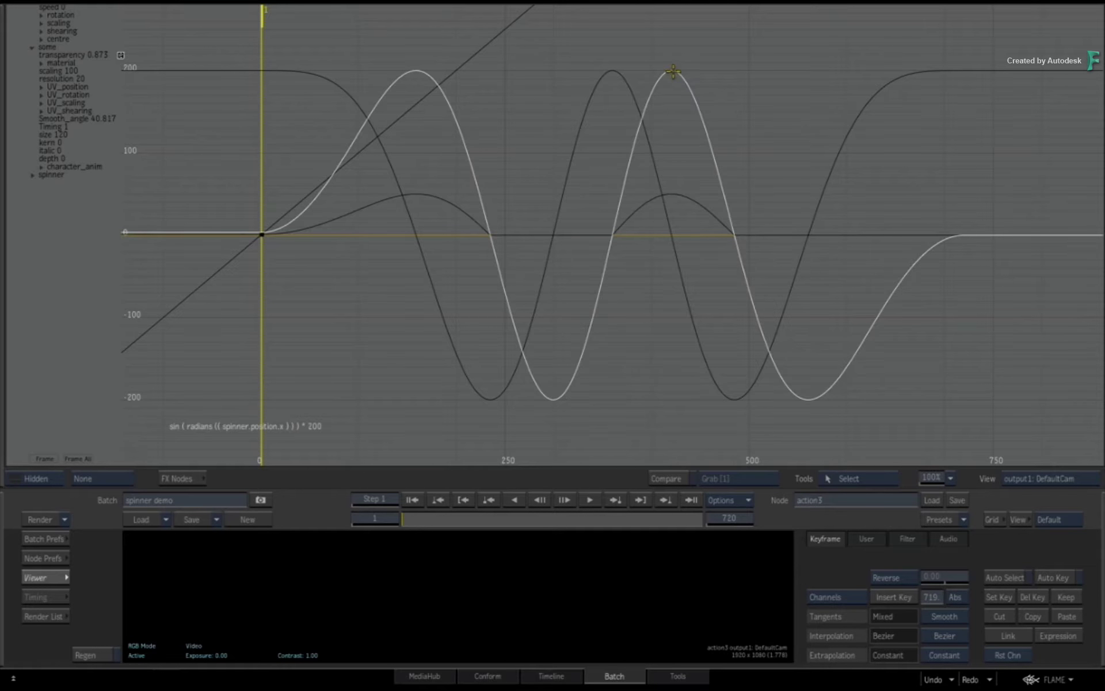
pyautogui.click(675, 192)
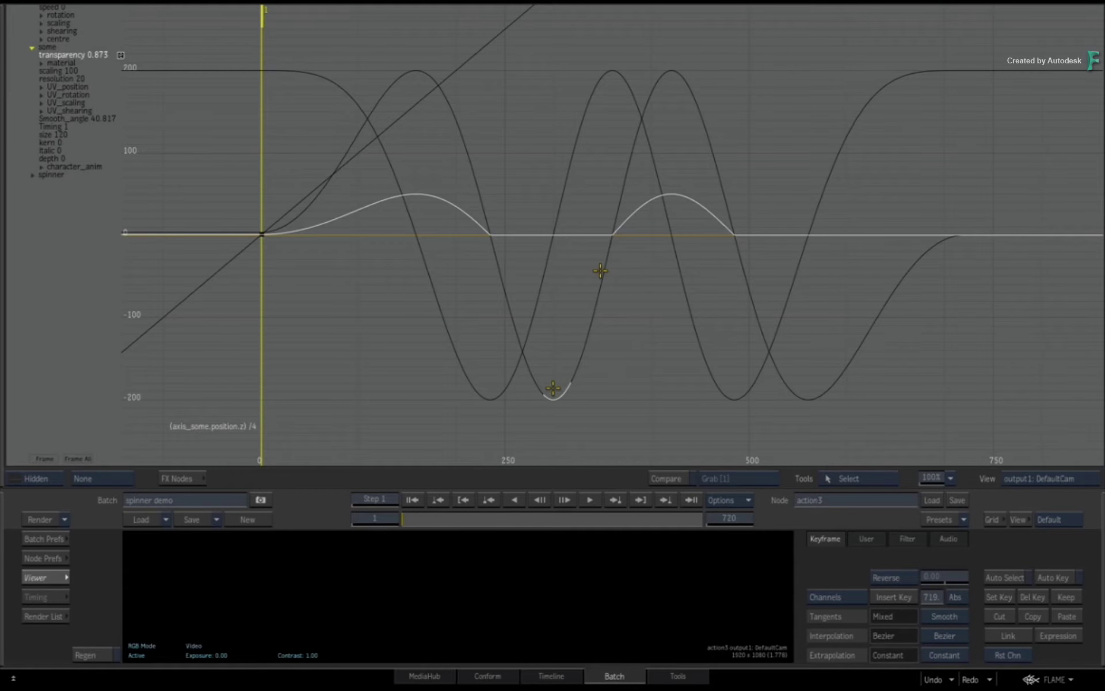
pyautogui.click(600, 271)
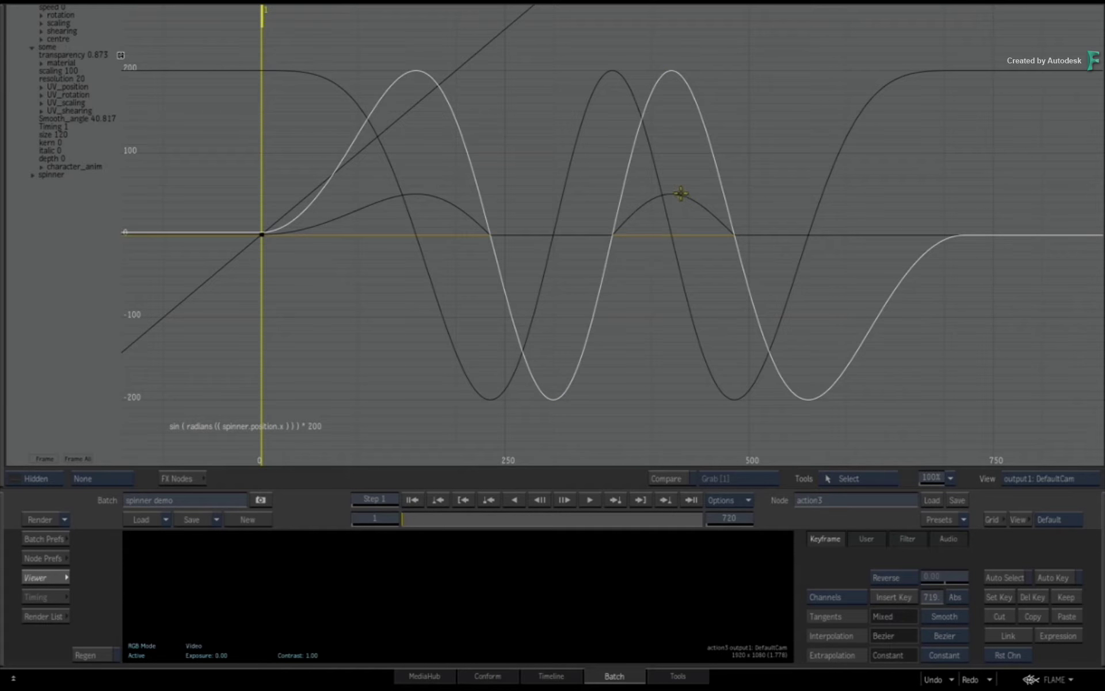
pyautogui.click(678, 194)
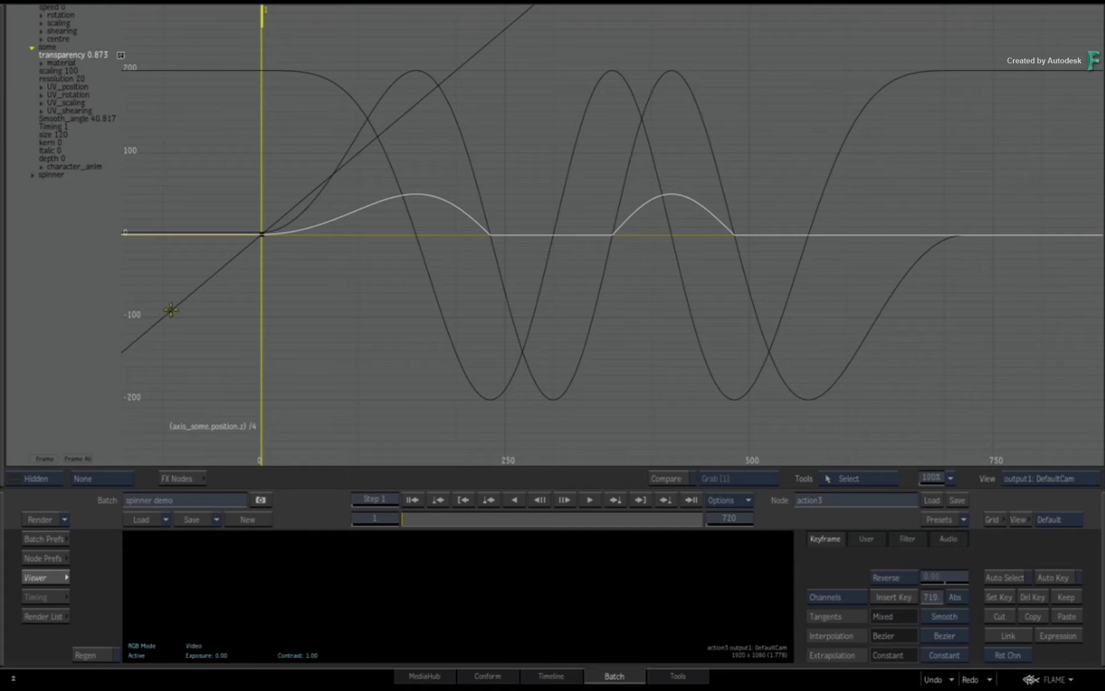
# - Add an offset of 50 to the text's transparency expression so it reads ((axis_some.position.z)/4)+50
pyautogui.press('e')
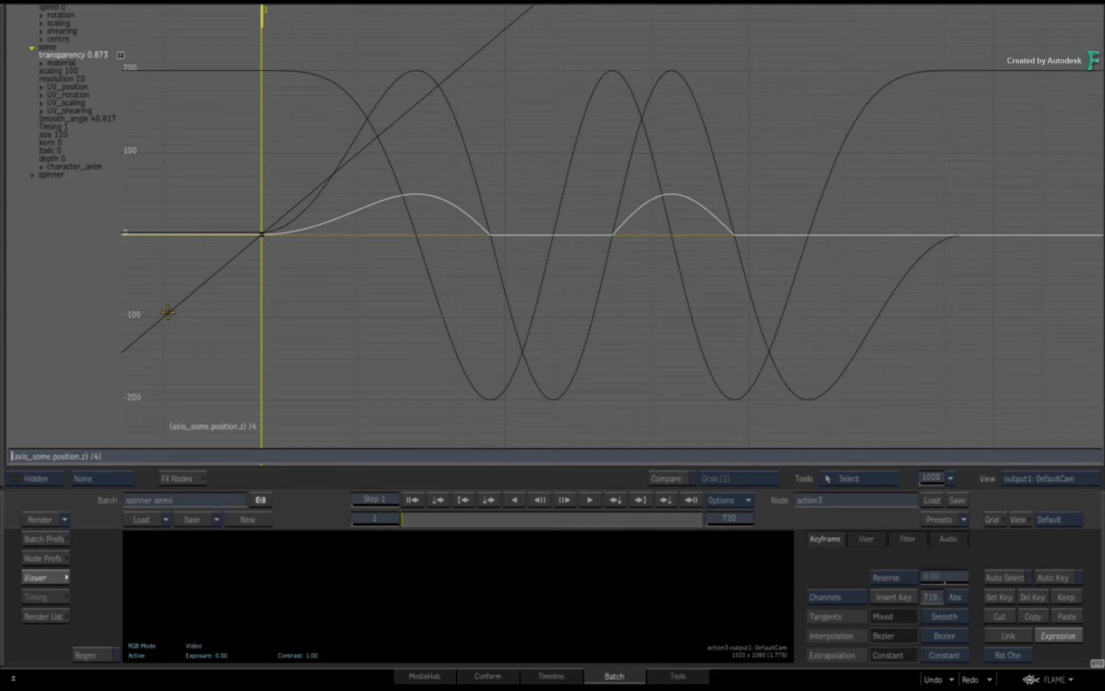
pyautogui.write('(')
pyautogui.press('End')
pyautogui.write('+50')
pyautogui.press('Return')
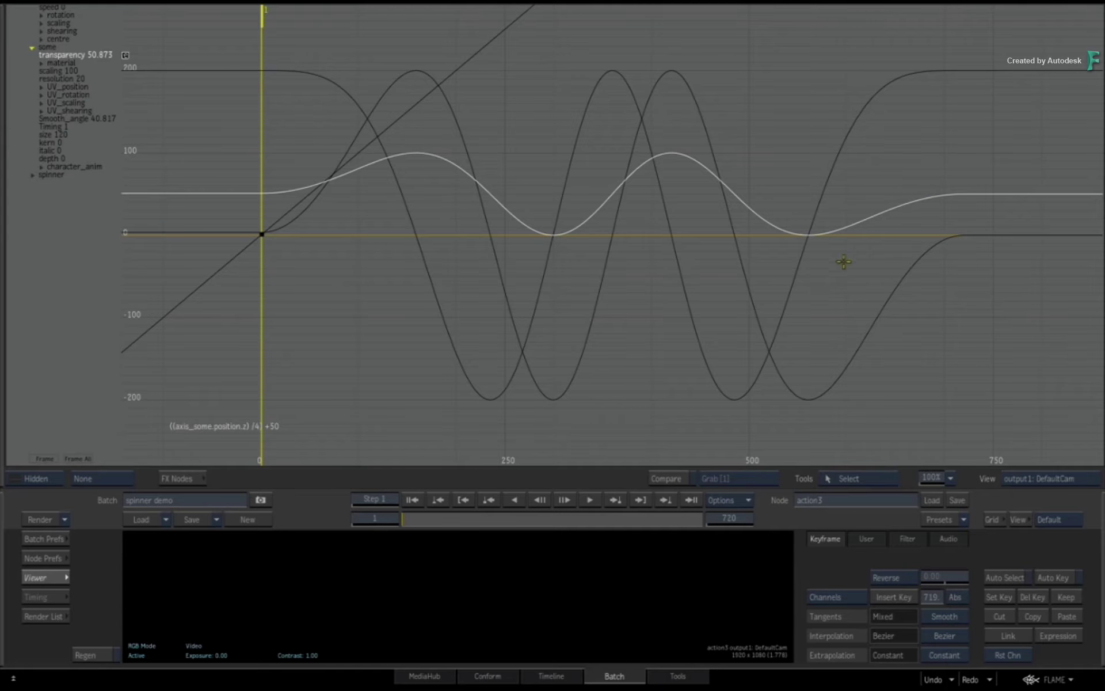
# - Show the camera view, scrub to frame 300 to check the text's fade, and look through the curve operations
pyautogui.press('F4')
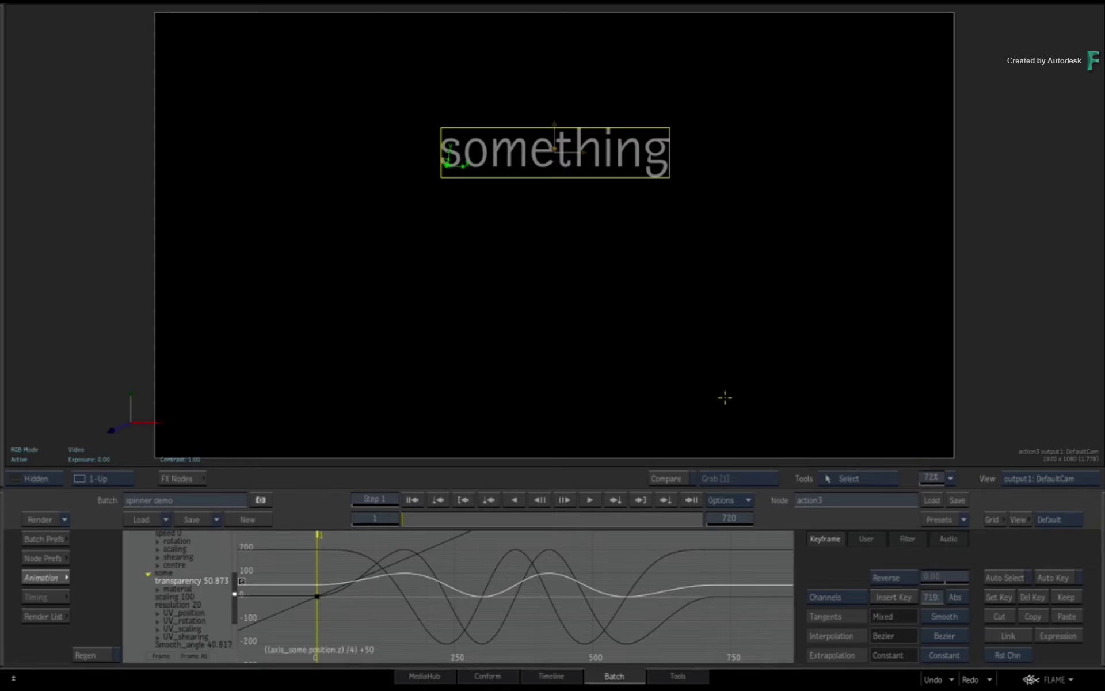
pyautogui.moveTo(406, 518); pyautogui.dragTo(533, 492)
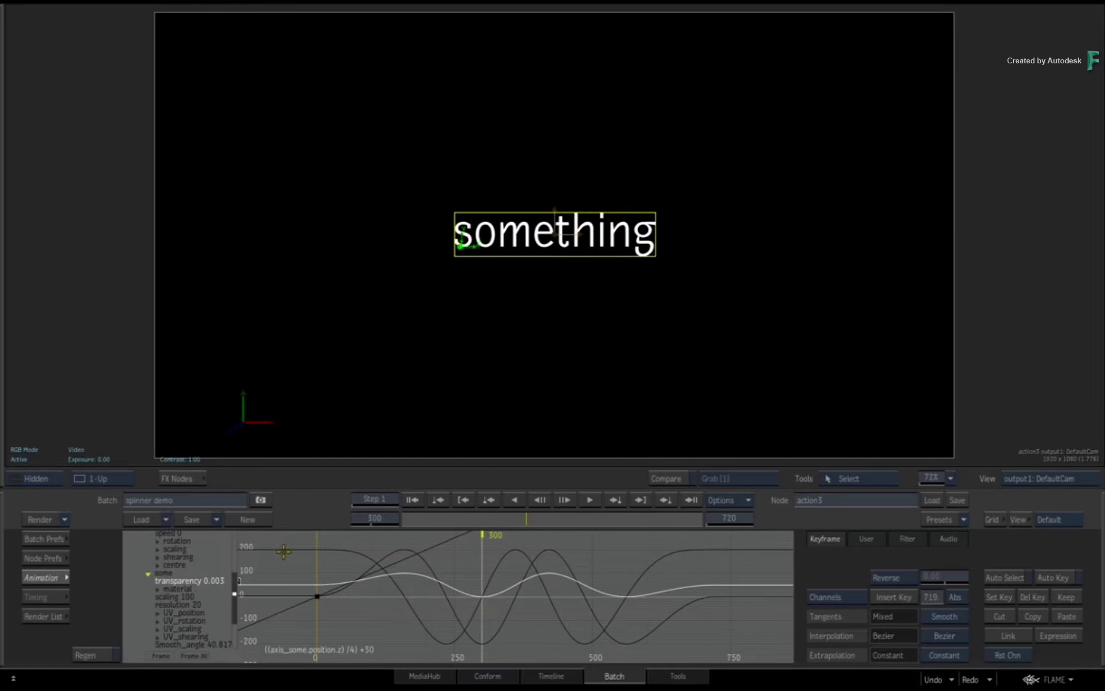
pyautogui.click(893, 576)
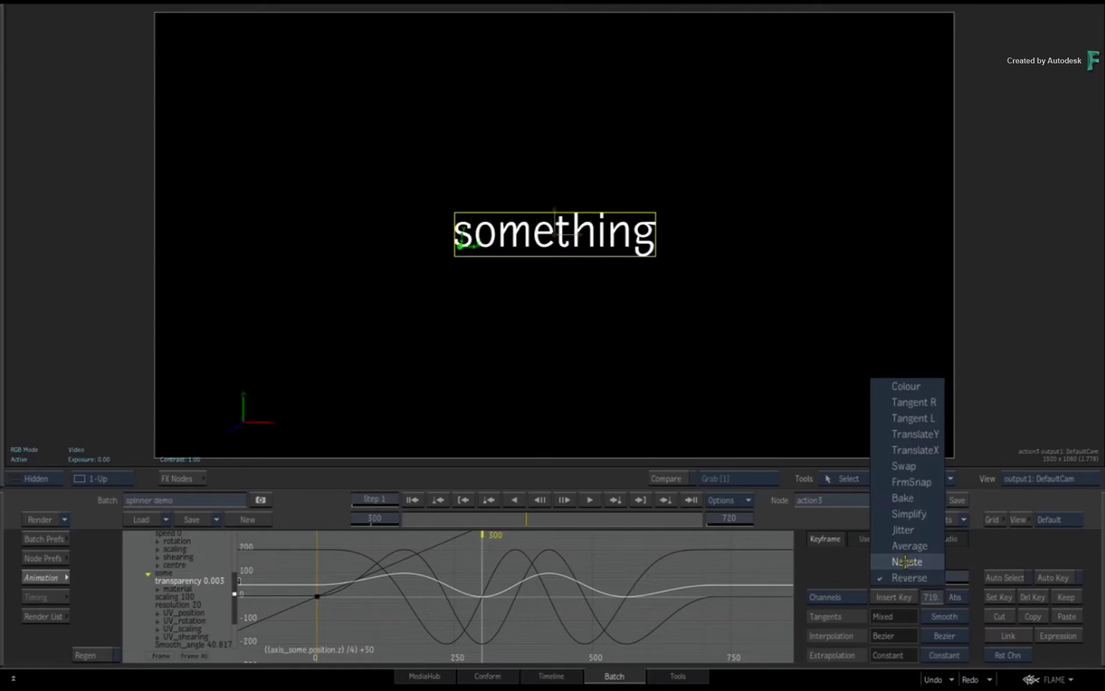
pyautogui.click(845, 570)
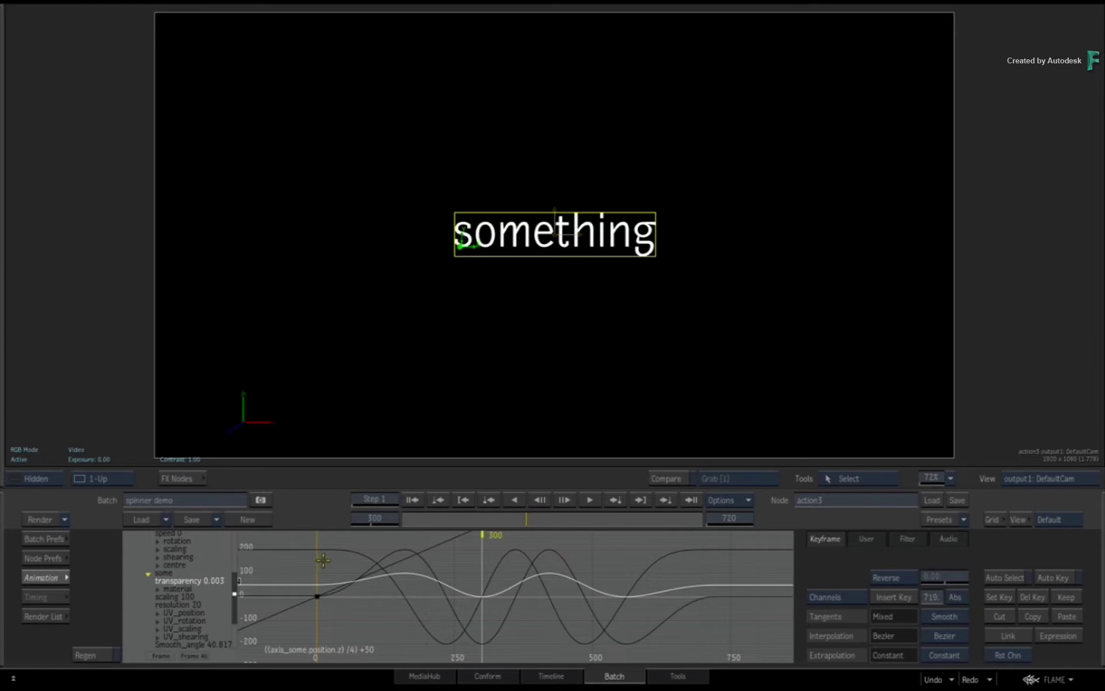
# - Invert the text's transparency expression to 100-(((axis_some.position.z)/4)+50) and scrub back to frame 1 to check the fade
pyautogui.moveTo(1104, 571)
pyautogui.moveTo(84, 221); pyautogui.dragTo(84, 323)
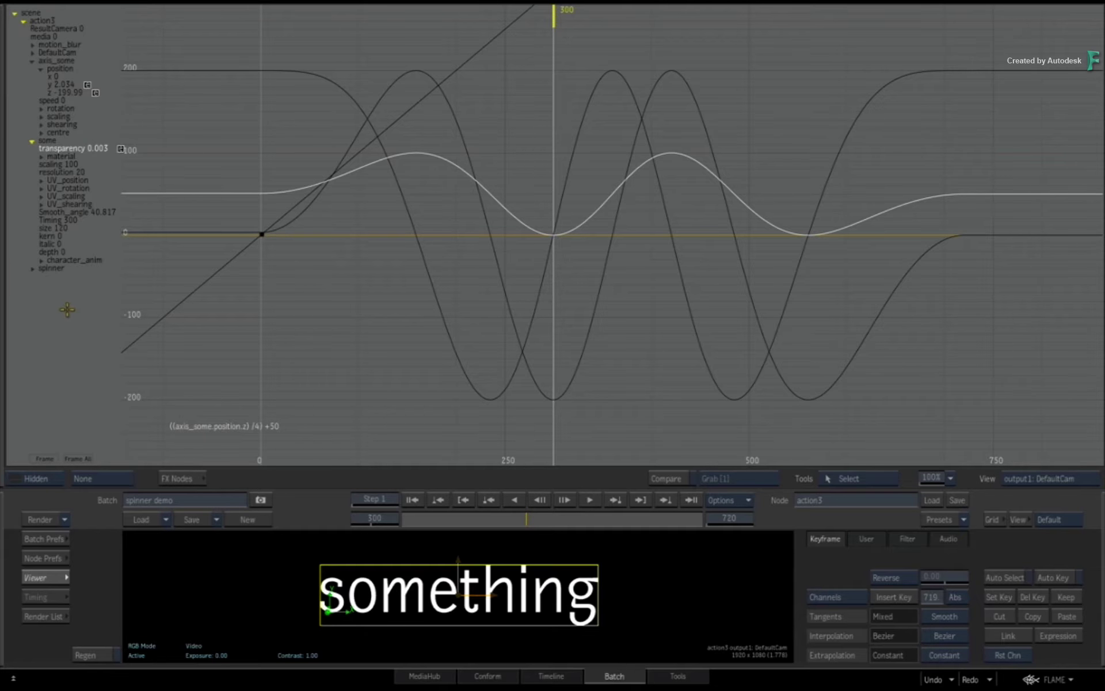
pyautogui.doubleClick(59, 148)
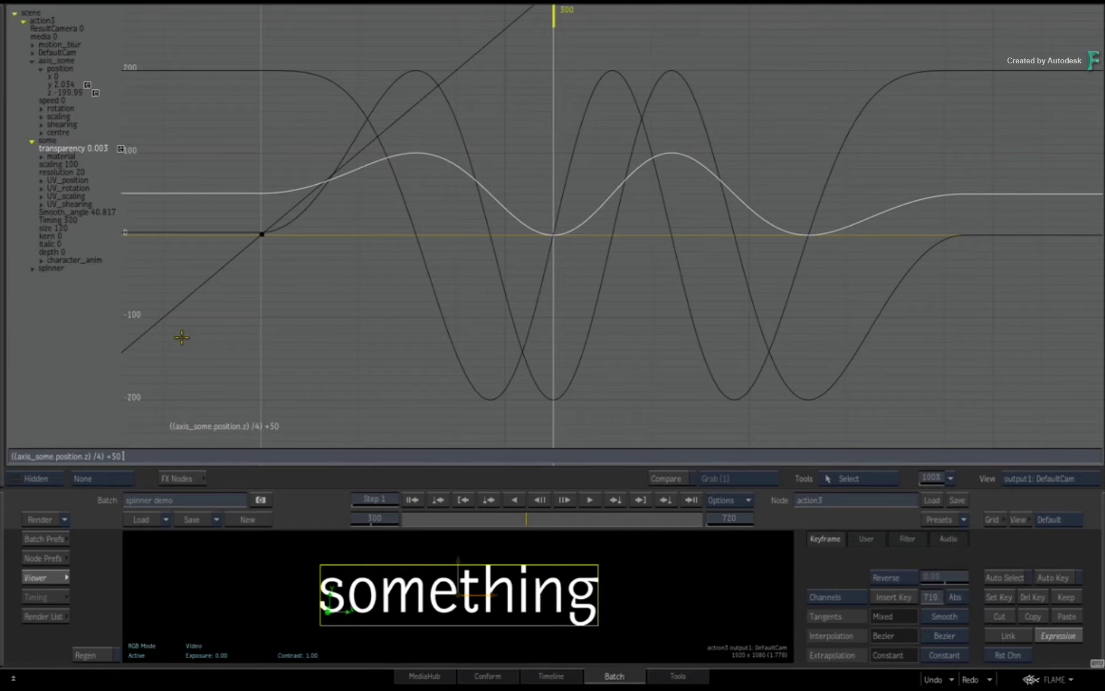
pyautogui.write(')')
pyautogui.press('Home')
pyautogui.write('(100-')
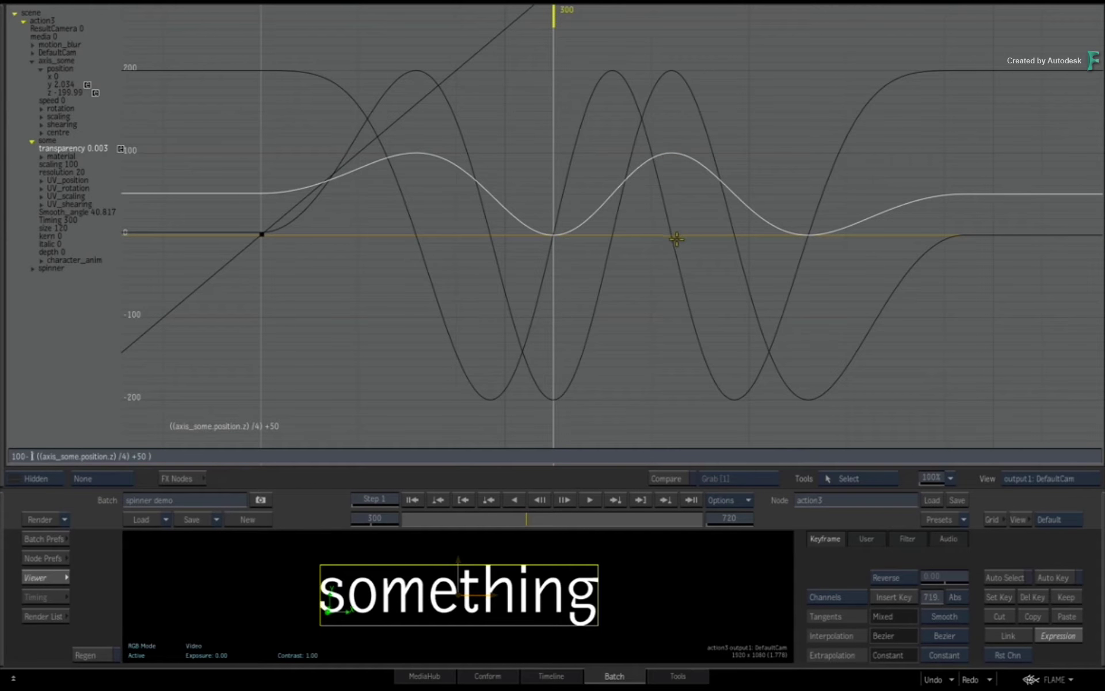
pyautogui.press('Return')
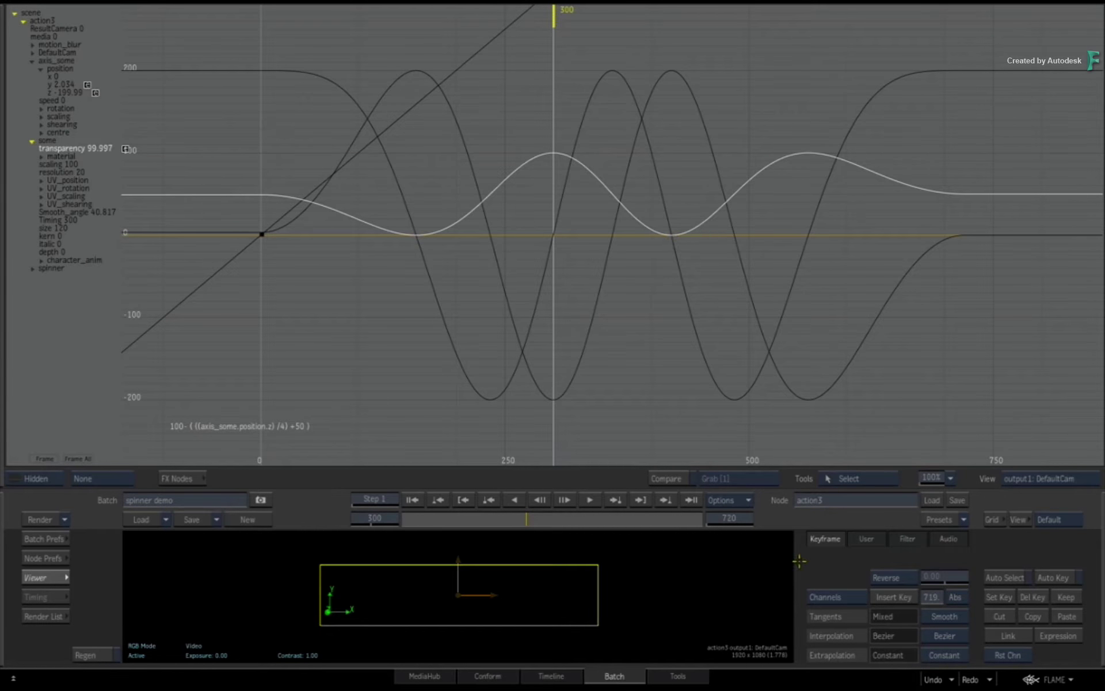
pyautogui.press('`')
pyautogui.moveTo(527, 518); pyautogui.dragTo(403, 520)
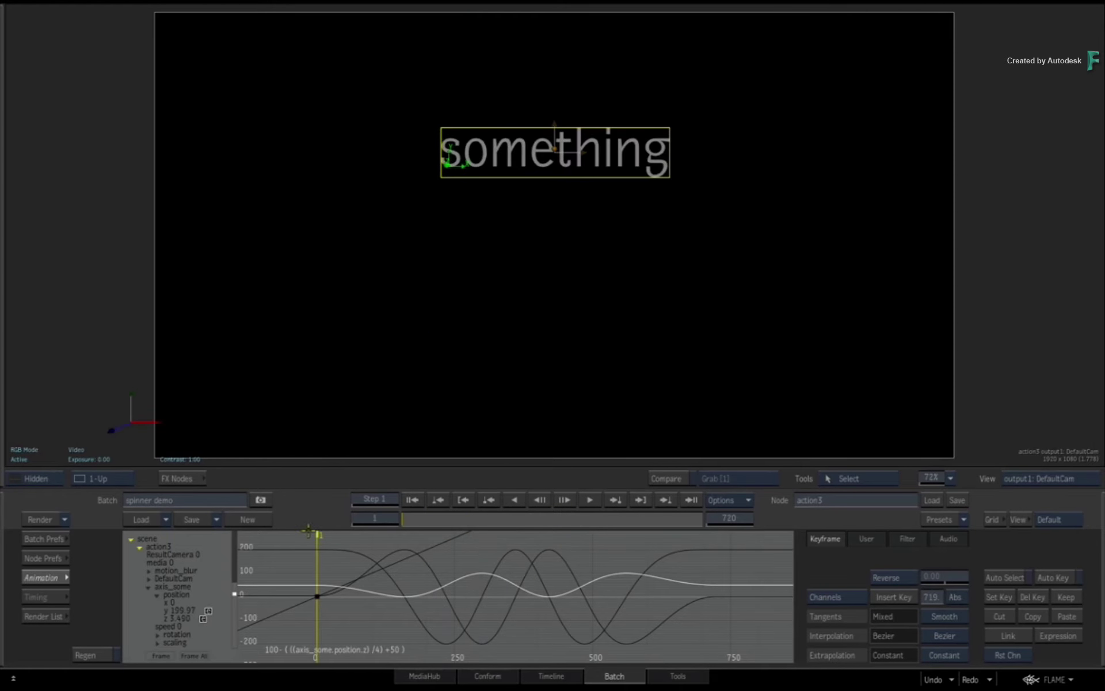
# - In the Action schematic, move the axis_some branch aside, duplicate the whole branch and place the copy below the camera node
pyautogui.press('F4')
pyautogui.click(314, 187)
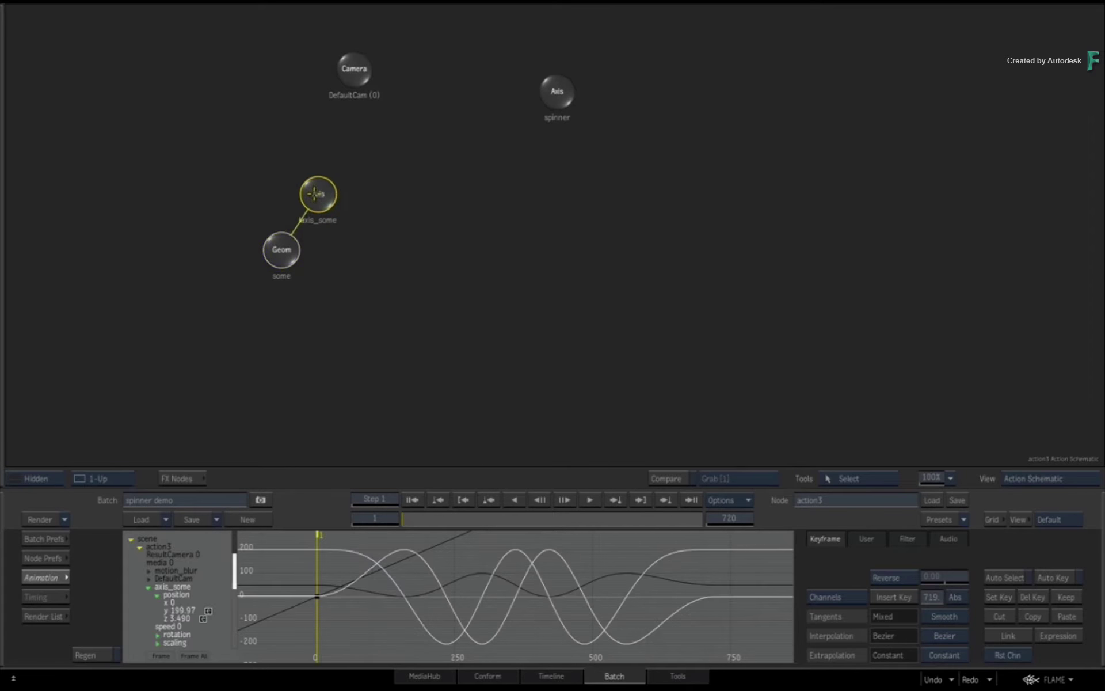
pyautogui.moveTo(294, 185); pyautogui.dragTo(194, 167)
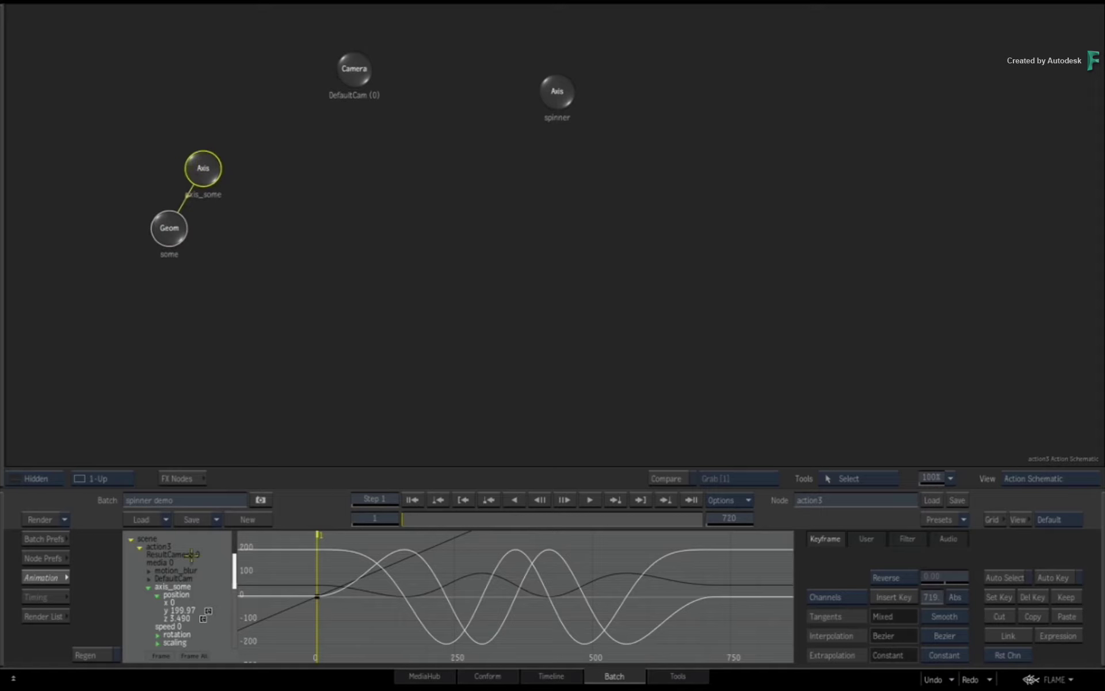
pyautogui.click(58, 577)
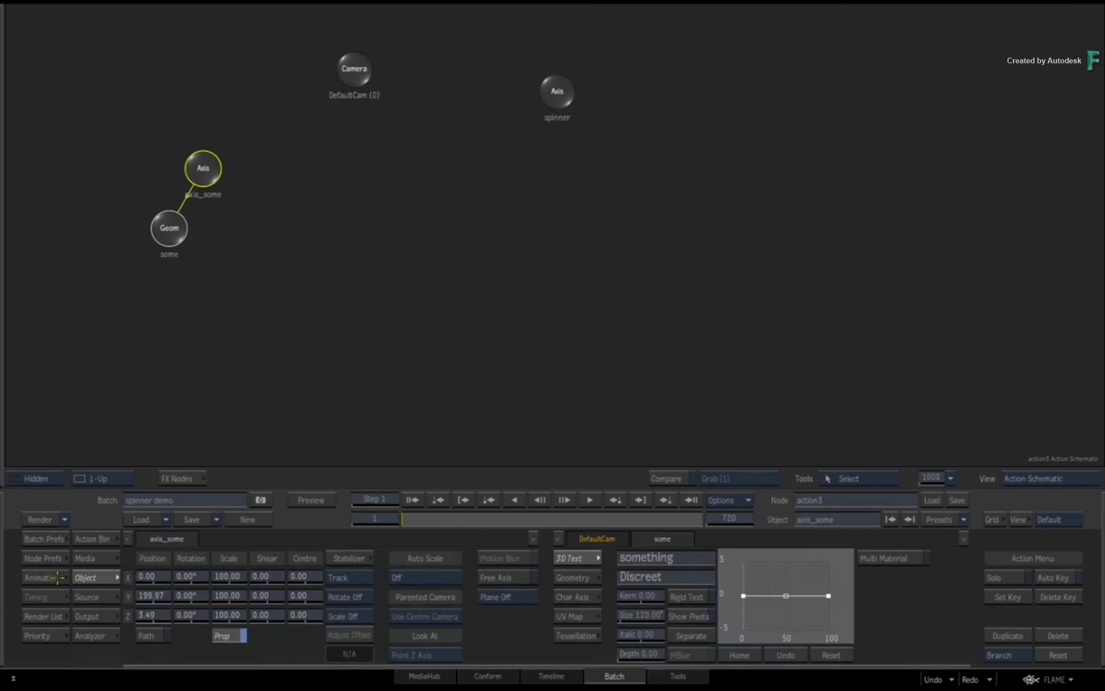
pyautogui.click(1003, 655)
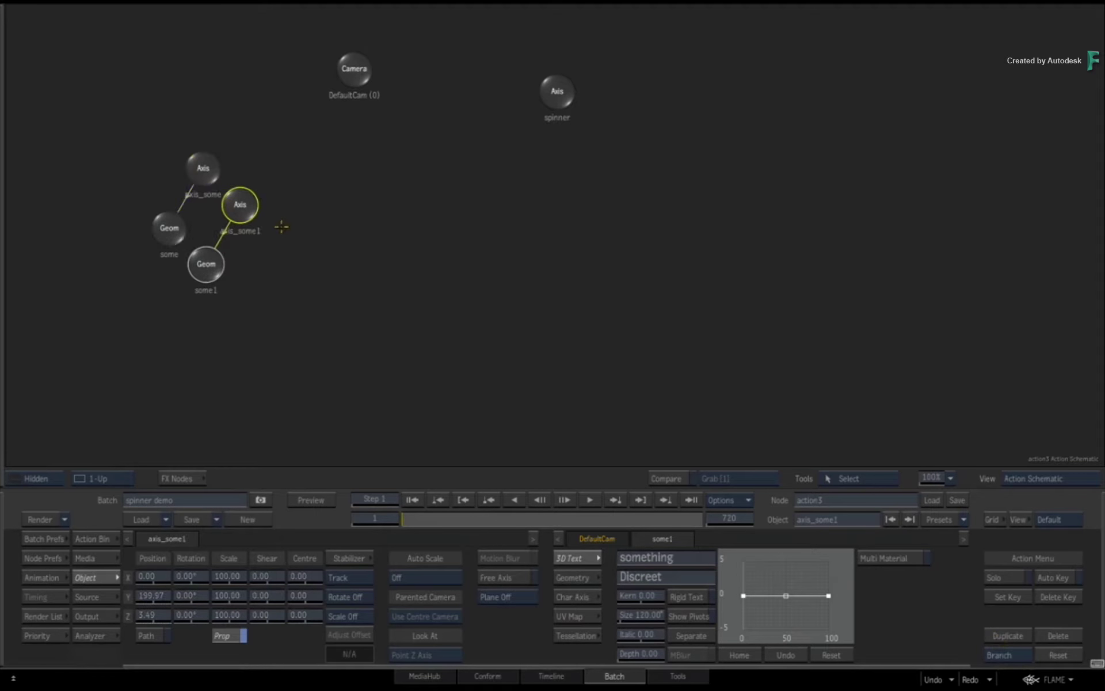
pyautogui.moveTo(240, 204); pyautogui.dragTo(398, 180)
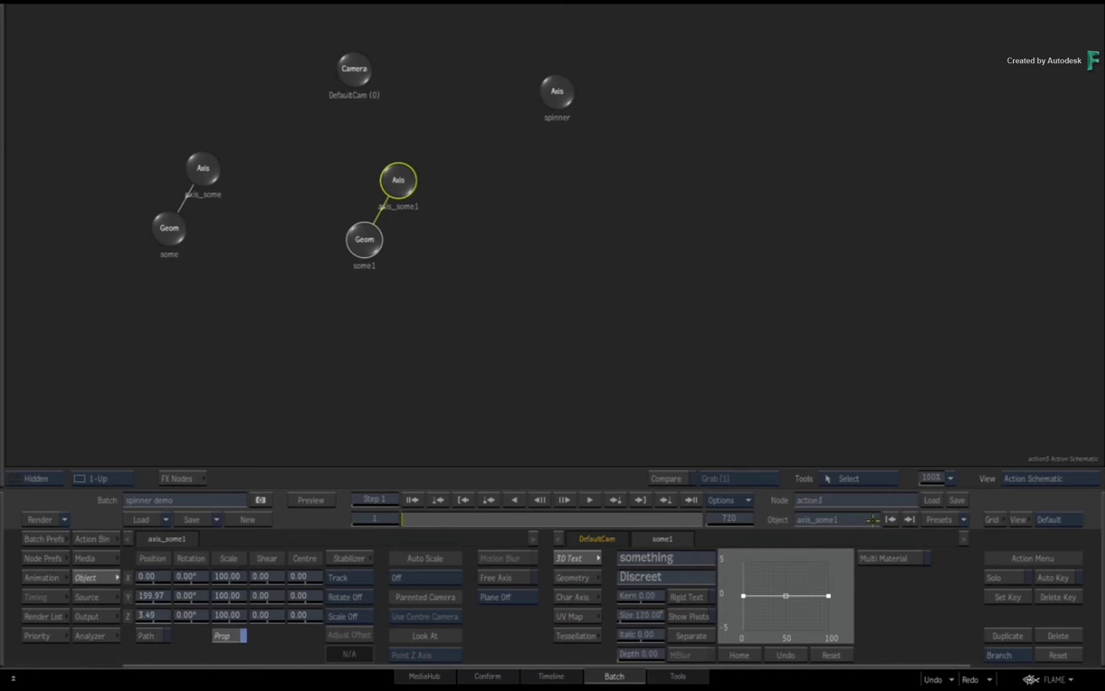
# - Change the duplicated 3D text's wording to "more"
pyautogui.click(685, 556)
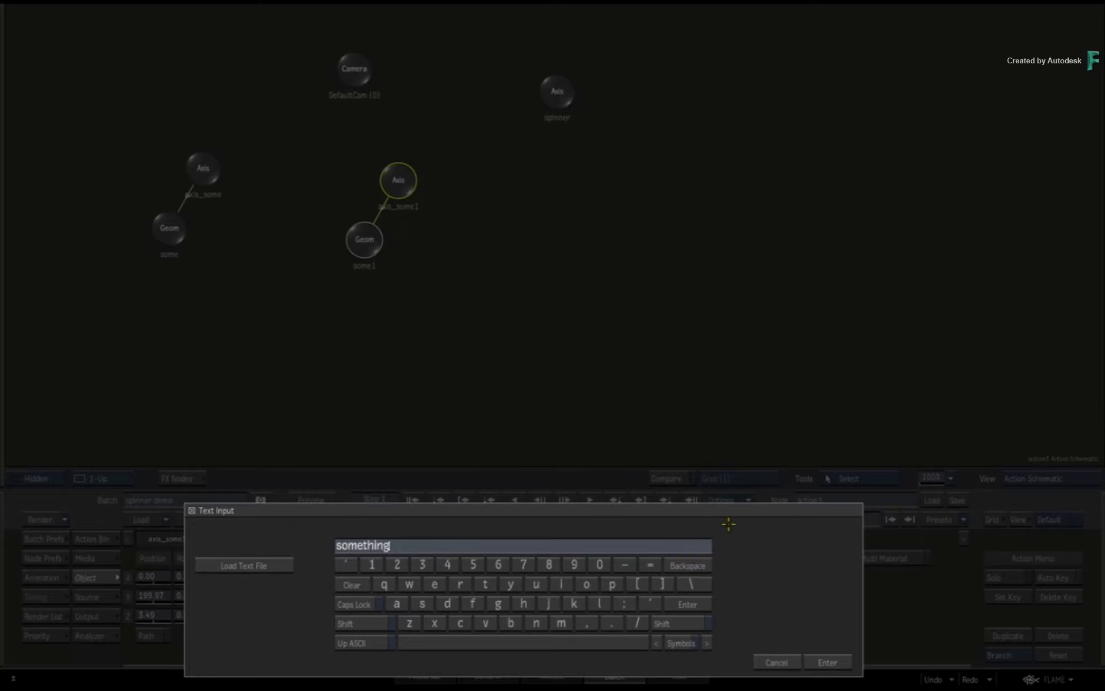
pyautogui.press('BackSpace')
pyautogui.write('more')
pyautogui.press('Return')
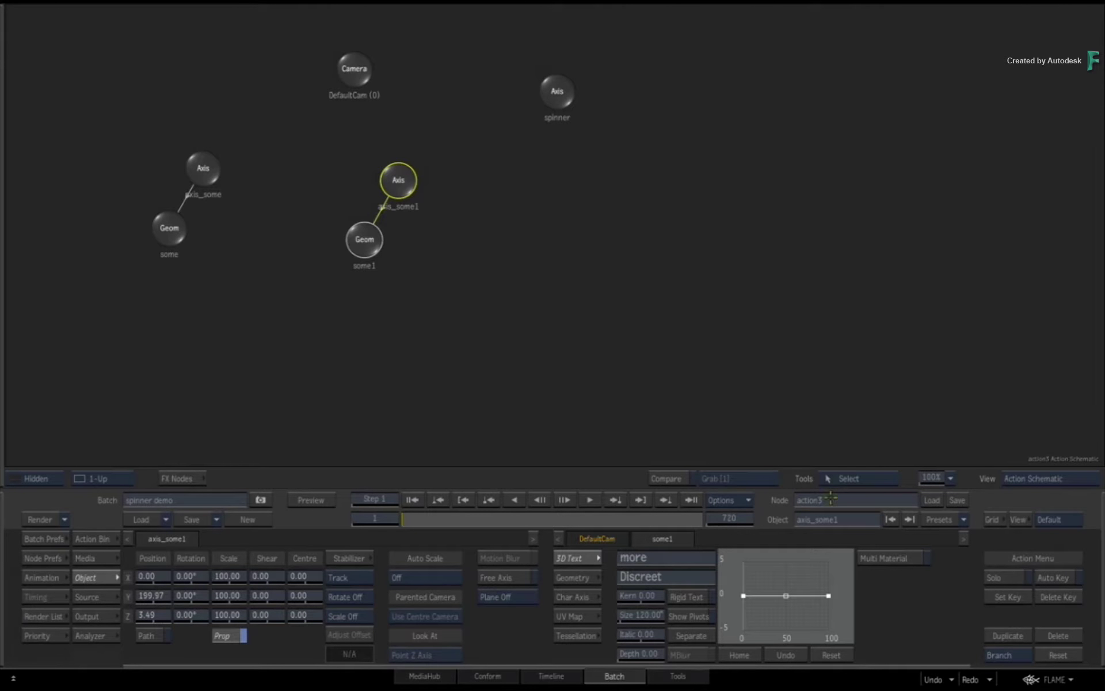
# - Rename the duplicated axis as axis_more and accept the update of its linked expressions
pyautogui.click(860, 519)
pyautogui.press('BackSpace')
pyautogui.press('BackSpace')
pyautogui.press('BackSpace')
pyautogui.press('BackSpace')
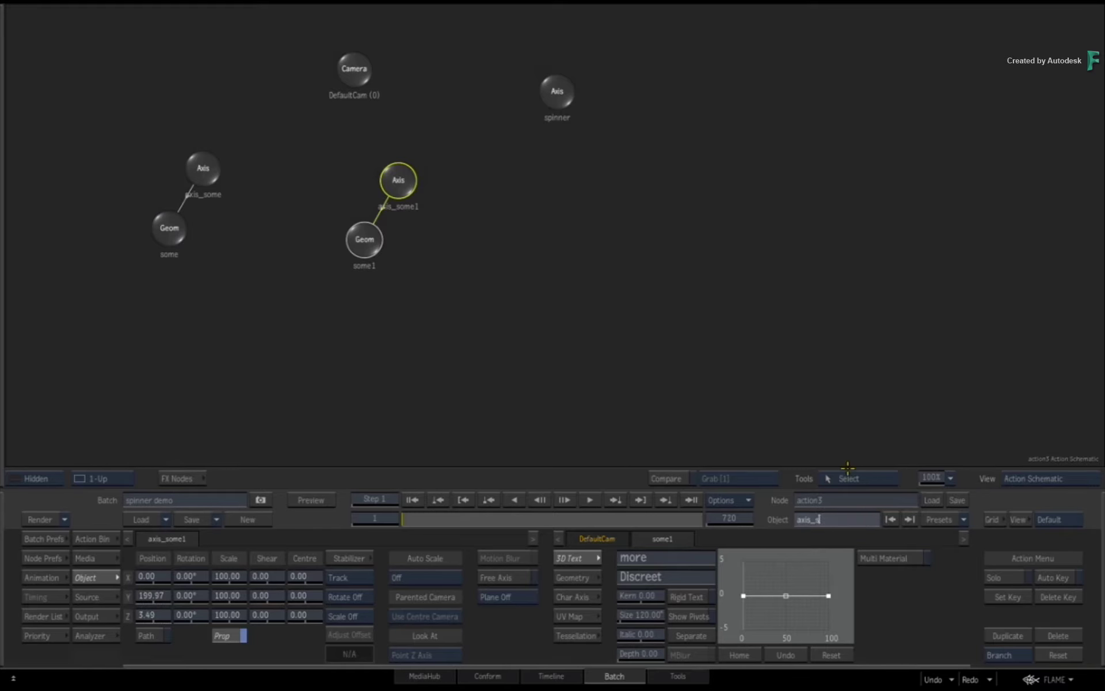
pyautogui.write('more')
pyautogui.press('Return')
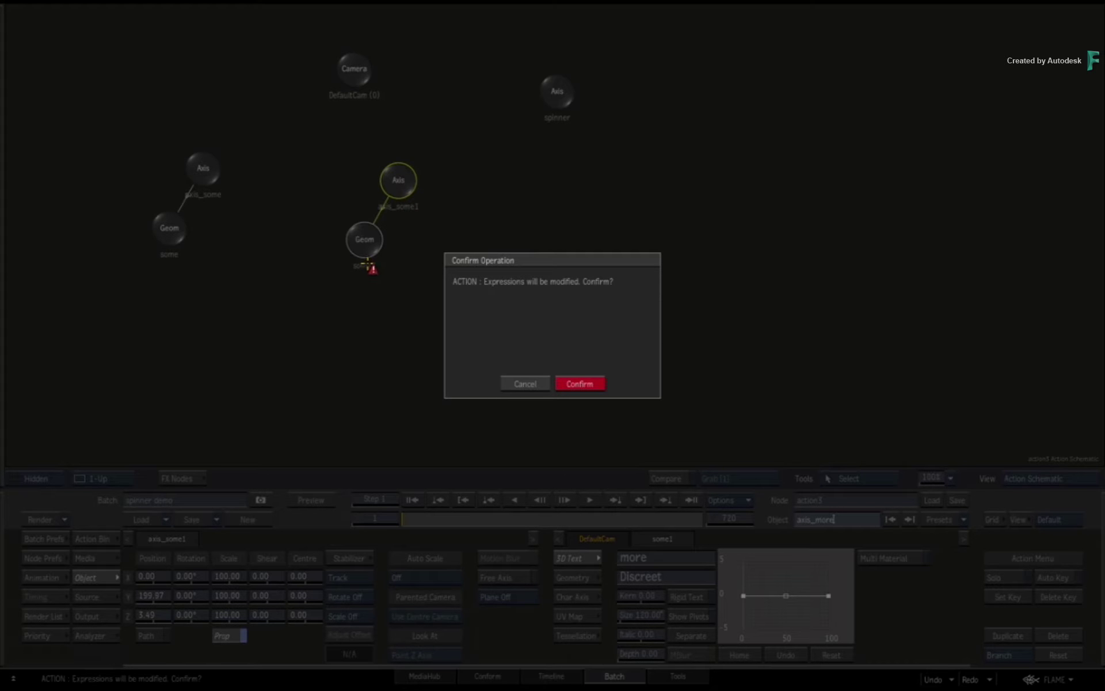
pyautogui.click(586, 384)
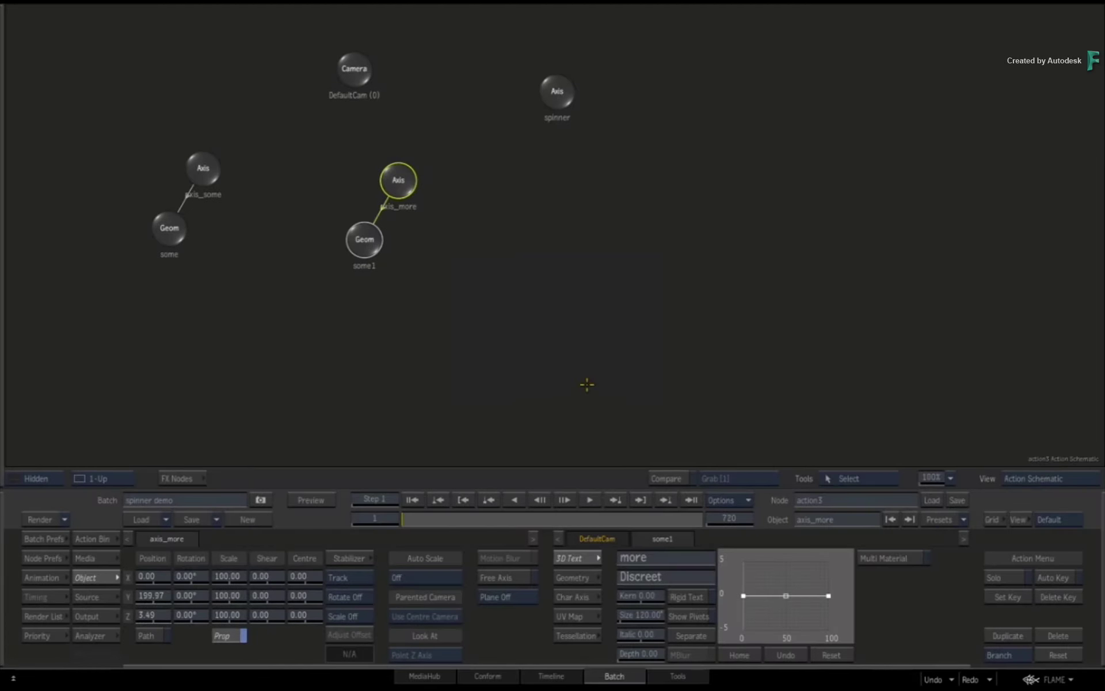
# - Rename the duplicated text geometry node as more
pyautogui.click(364, 245)
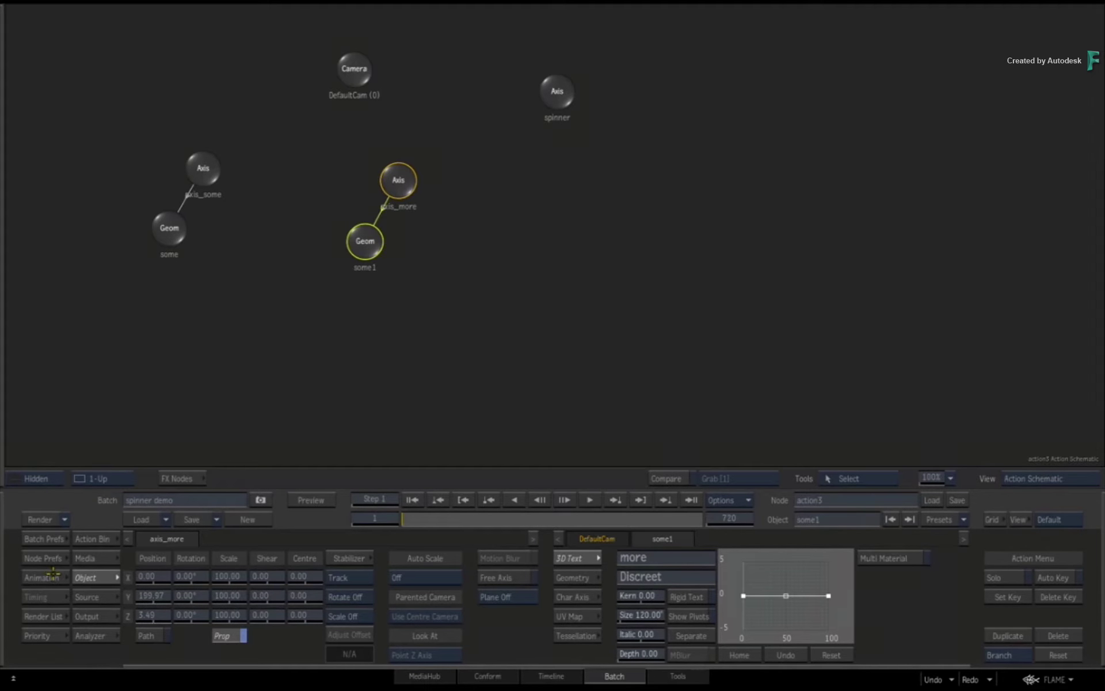
pyautogui.click(856, 517)
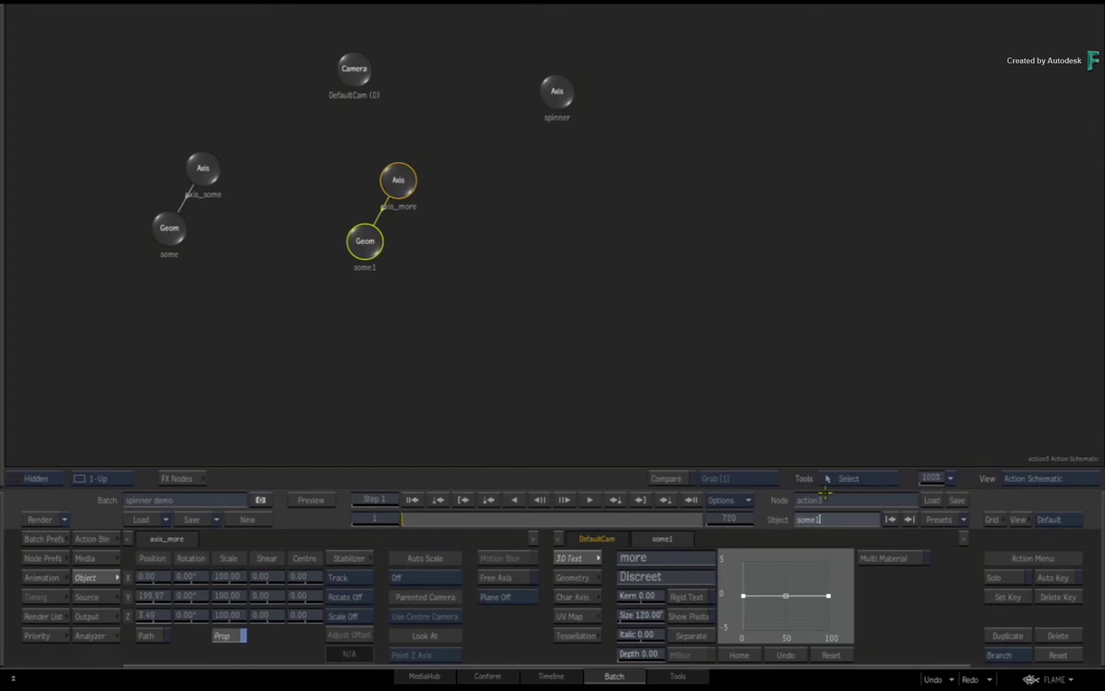
pyautogui.press('BackSpace')
pyautogui.press('BackSpace')
pyautogui.press('BackSpace')
pyautogui.press('BackSpace')
pyautogui.press('BackSpace')
pyautogui.write('more')
pyautogui.press('Return')
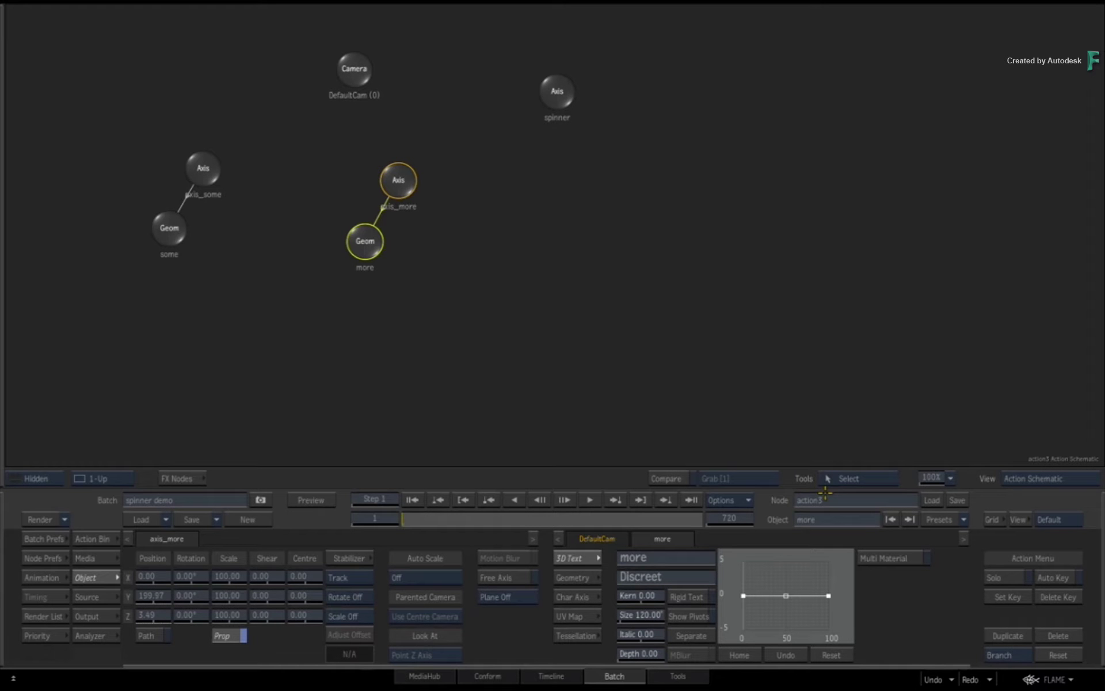
# - Collapse the original objects' animation channels and examine the transparency curve and expression of the more text
pyautogui.click(45, 577)
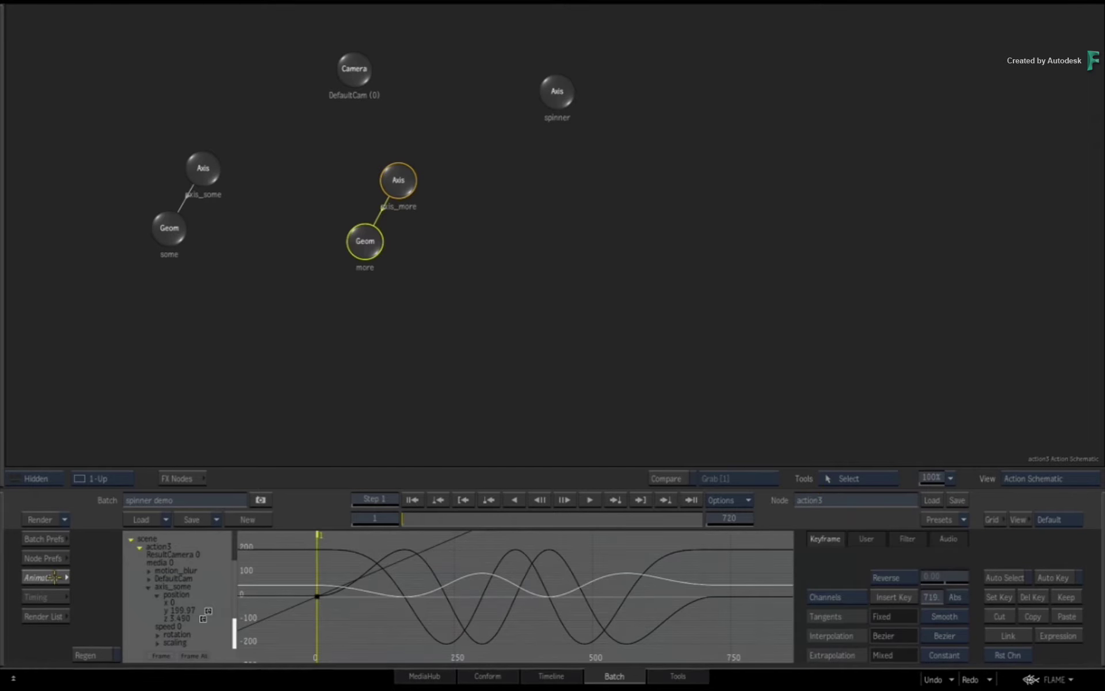
pyautogui.click(149, 586)
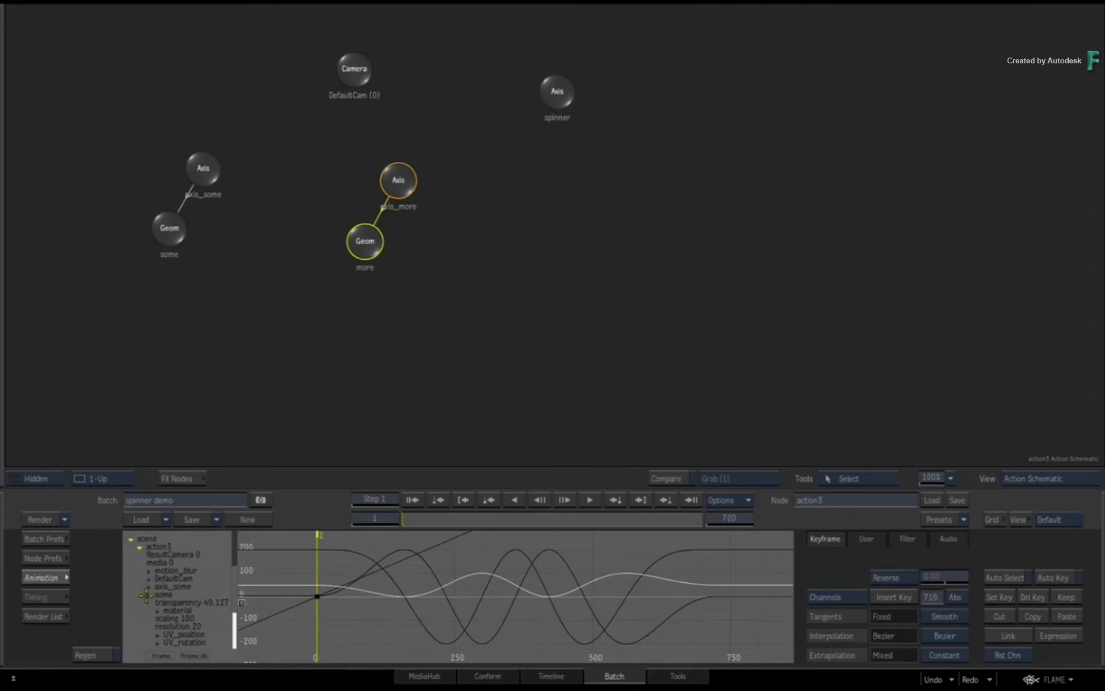
pyautogui.click(149, 611)
pyautogui.click(149, 611)
pyautogui.click(148, 619)
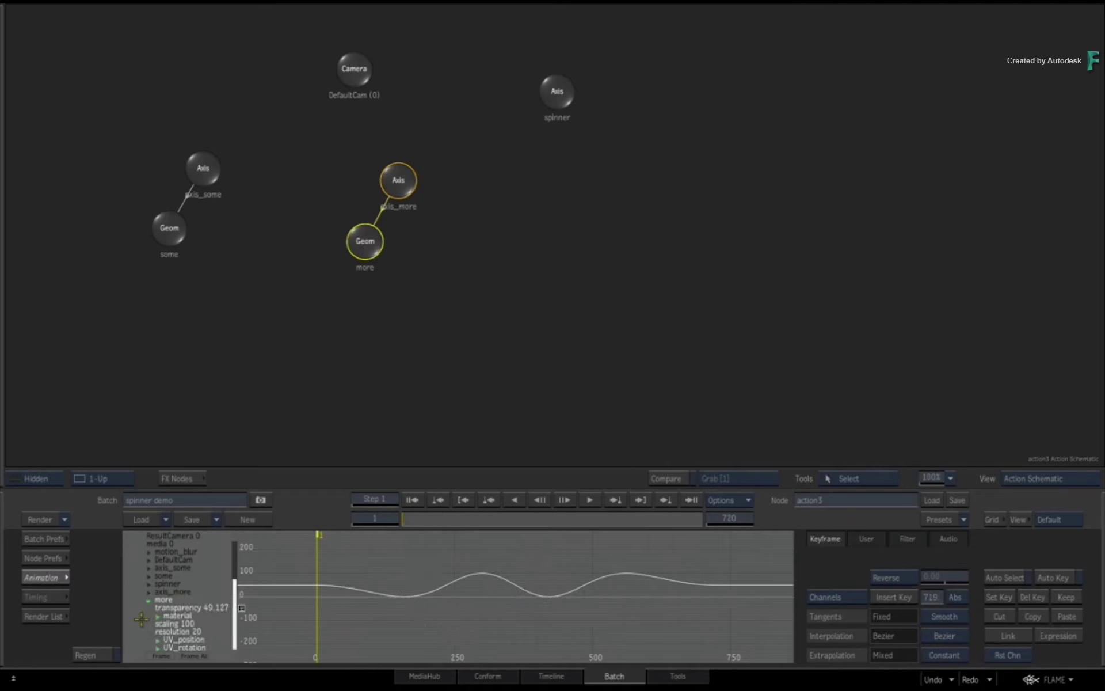
pyautogui.scroll(-2, 172, 605)
pyautogui.click(182, 590)
pyautogui.press('`')
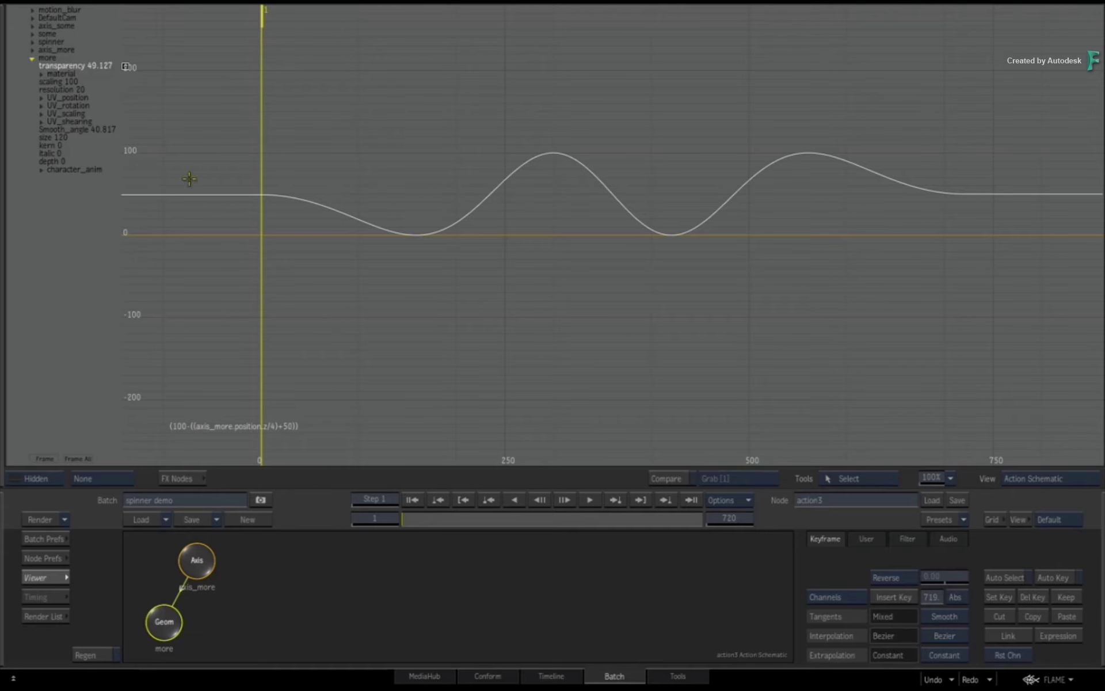
pyautogui.scroll(3, 87, 277)
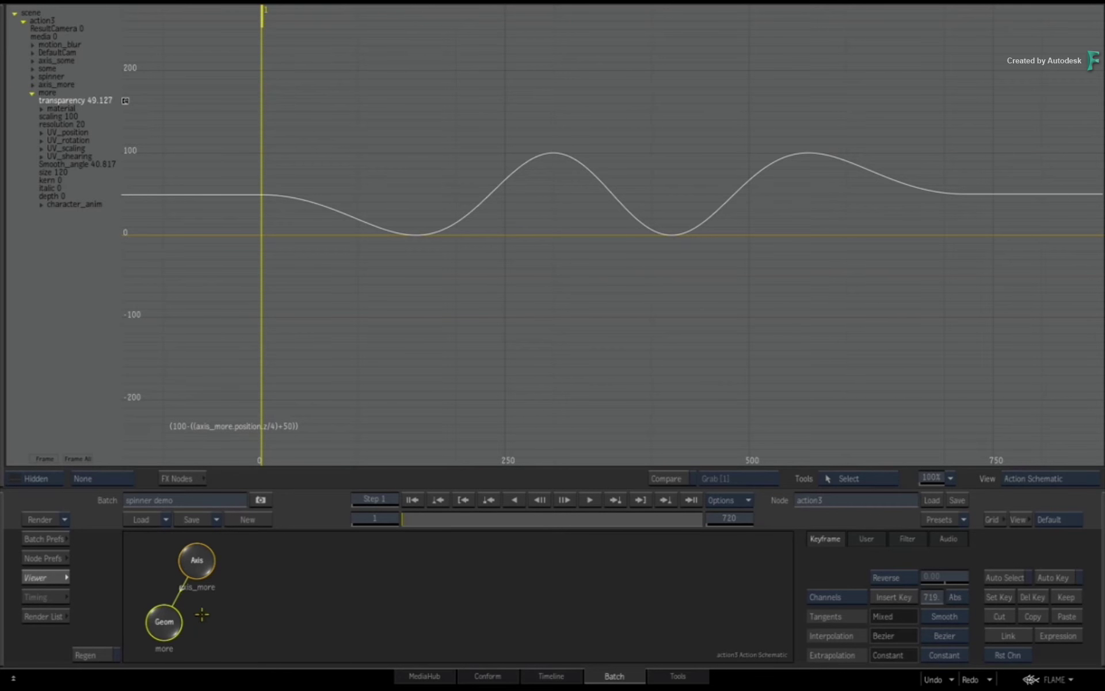
pyautogui.press('Tab')
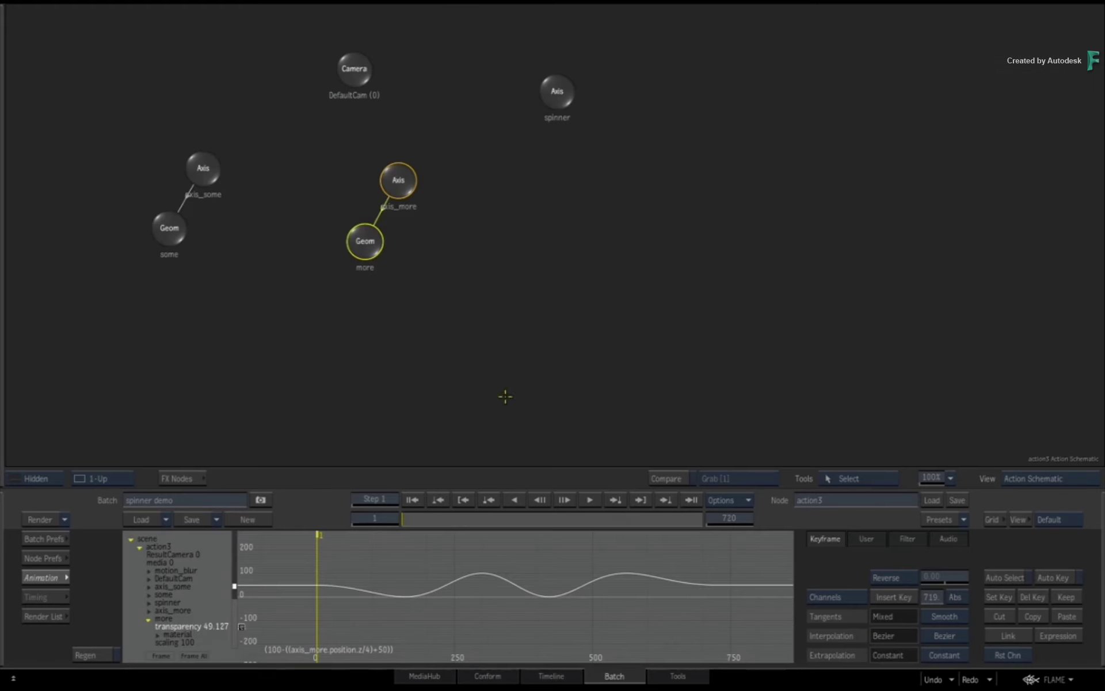
# - Shift the axis_more branch in the schematic, scrub the animation, and move the spinner axis to check both texts' motion in the camera view
pyautogui.moveTo(403, 194); pyautogui.dragTo(328, 249)
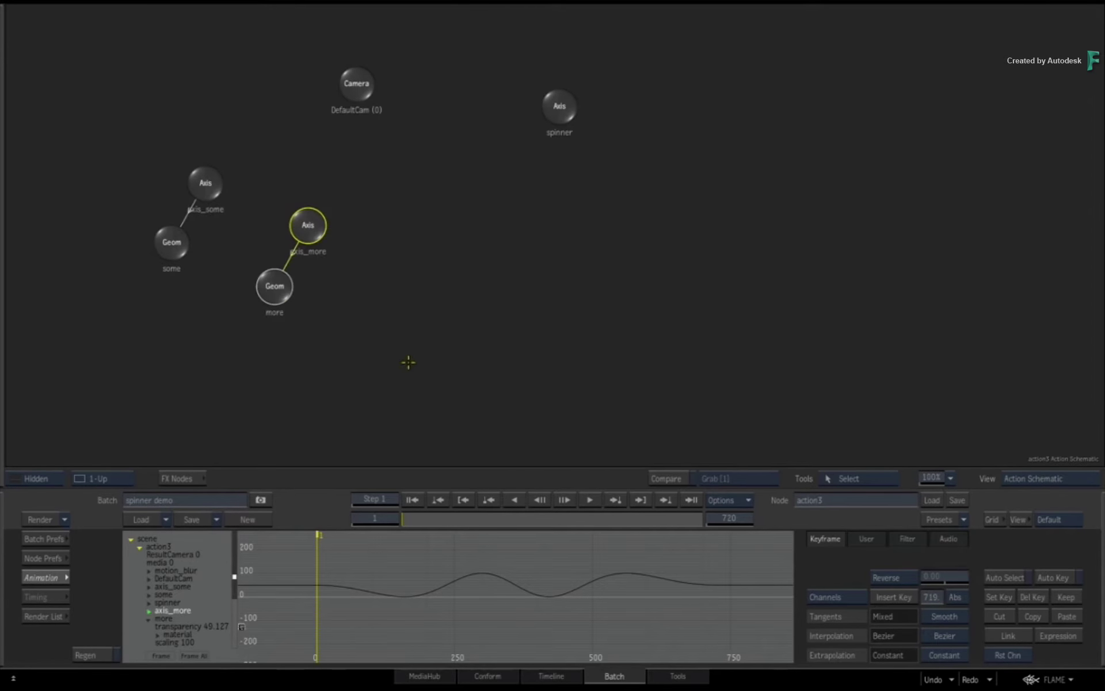
pyautogui.press('F4')
pyautogui.click(434, 519)
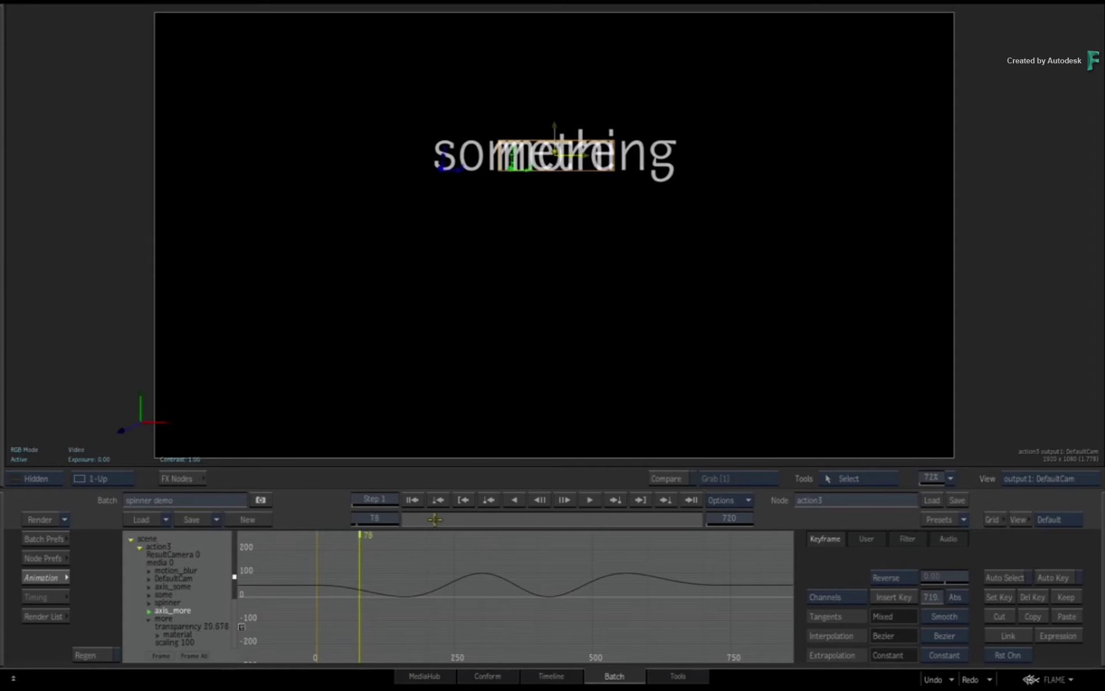
pyautogui.moveTo(435, 519); pyautogui.dragTo(581, 406)
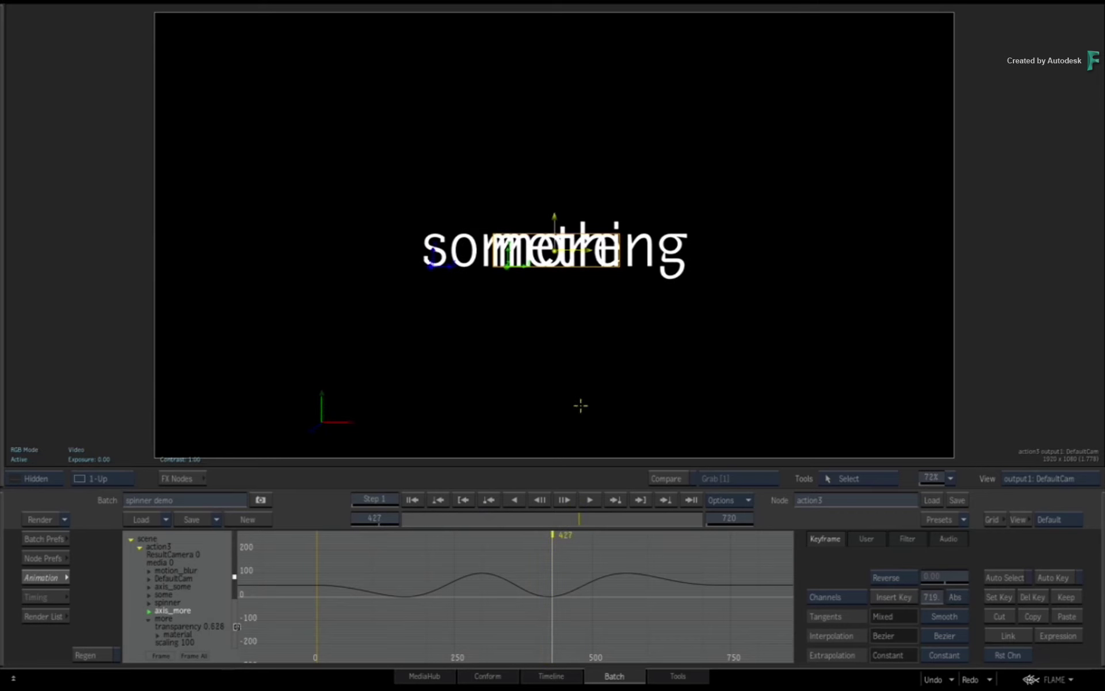
pyautogui.click(46, 578)
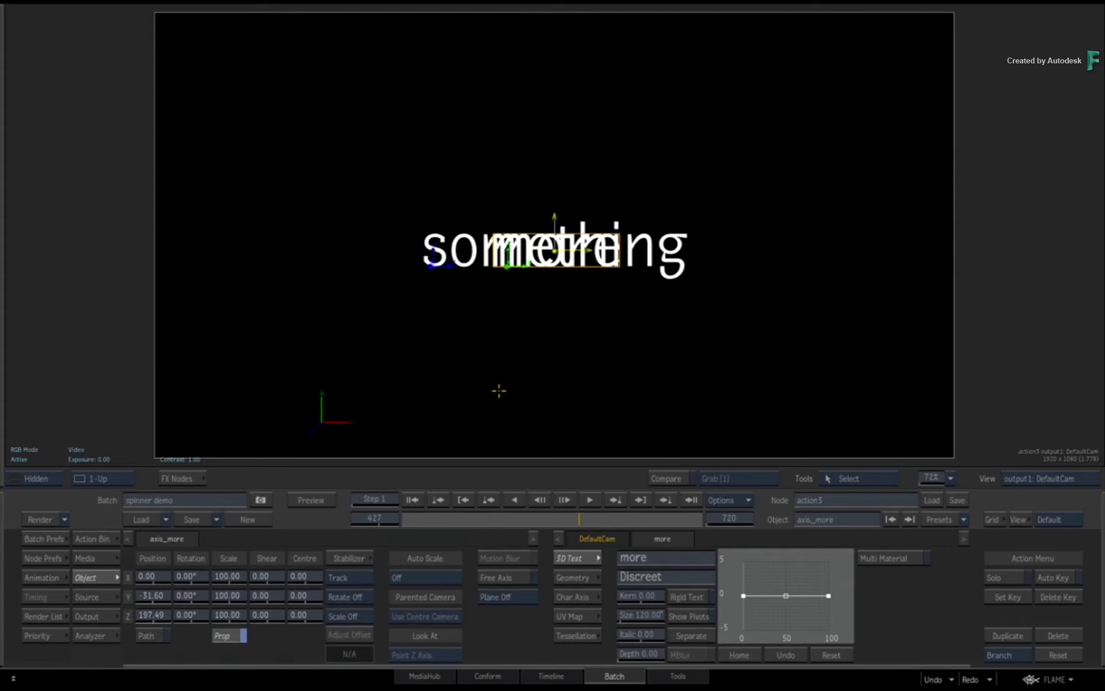
pyautogui.moveTo(339, 419)
pyautogui.mouseDown()
pyautogui.moveTo(420, 424)
pyautogui.moveTo(472, 403)
pyautogui.moveTo(537, 407)
pyautogui.moveTo(357, 419)
pyautogui.mouseUp()
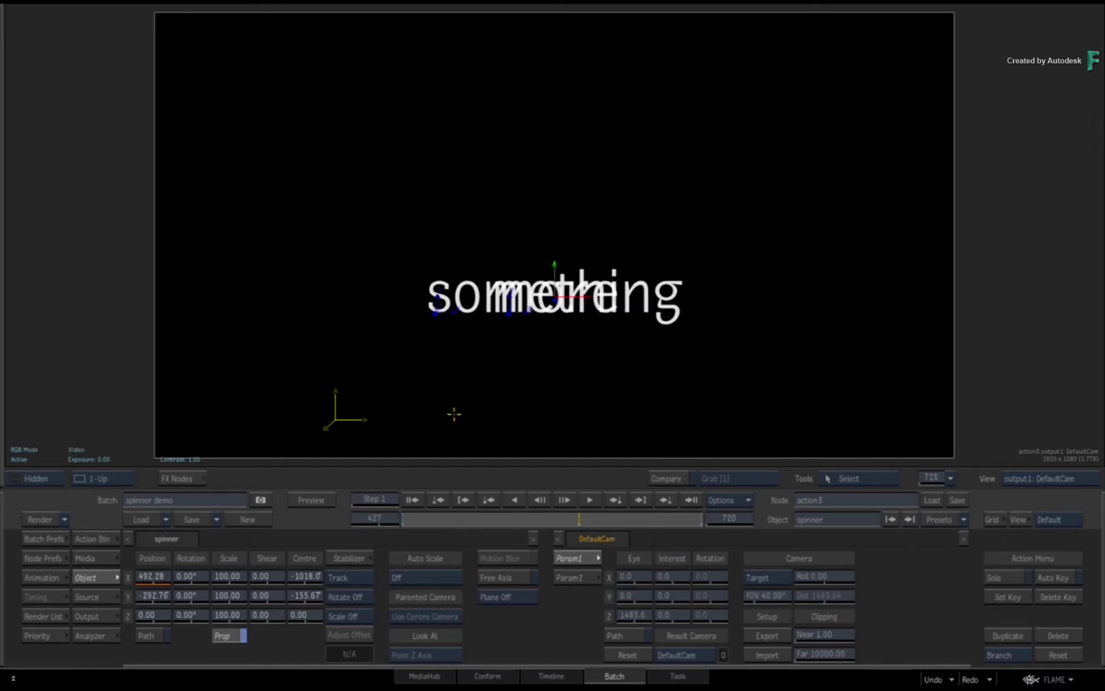
# - Reposition axis_more in the schematic and show its y position curve and expression in an enlarged animation view
pyautogui.press('F4')
pyautogui.moveTo(311, 219); pyautogui.dragTo(384, 165)
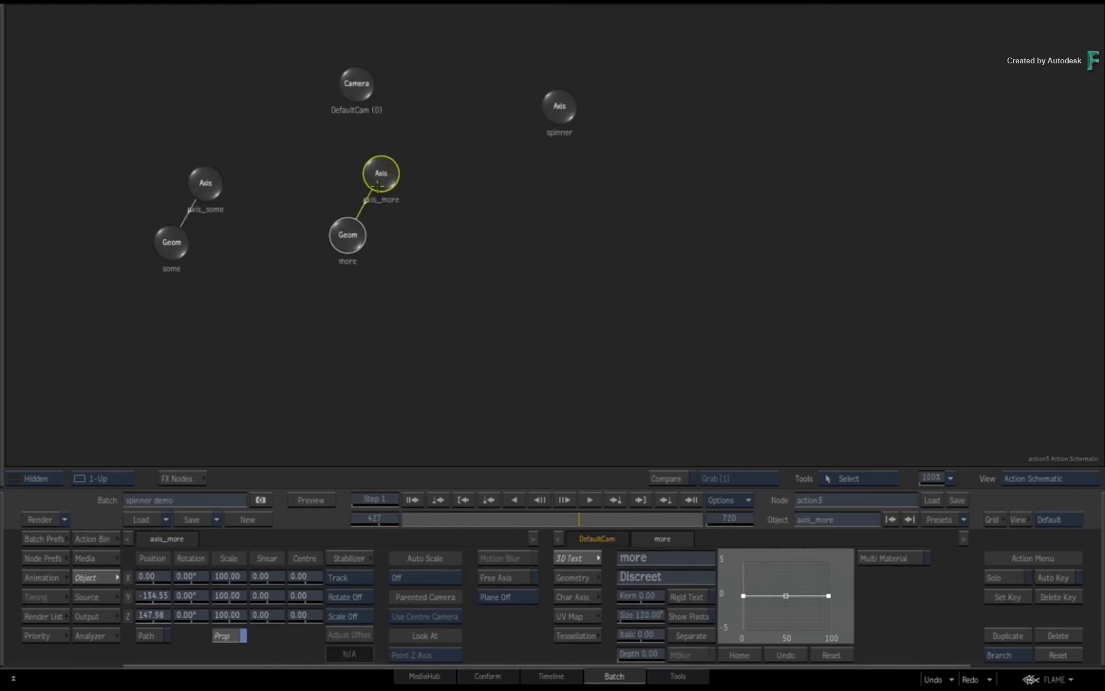
pyautogui.moveTo(377, 187); pyautogui.dragTo(395, 196)
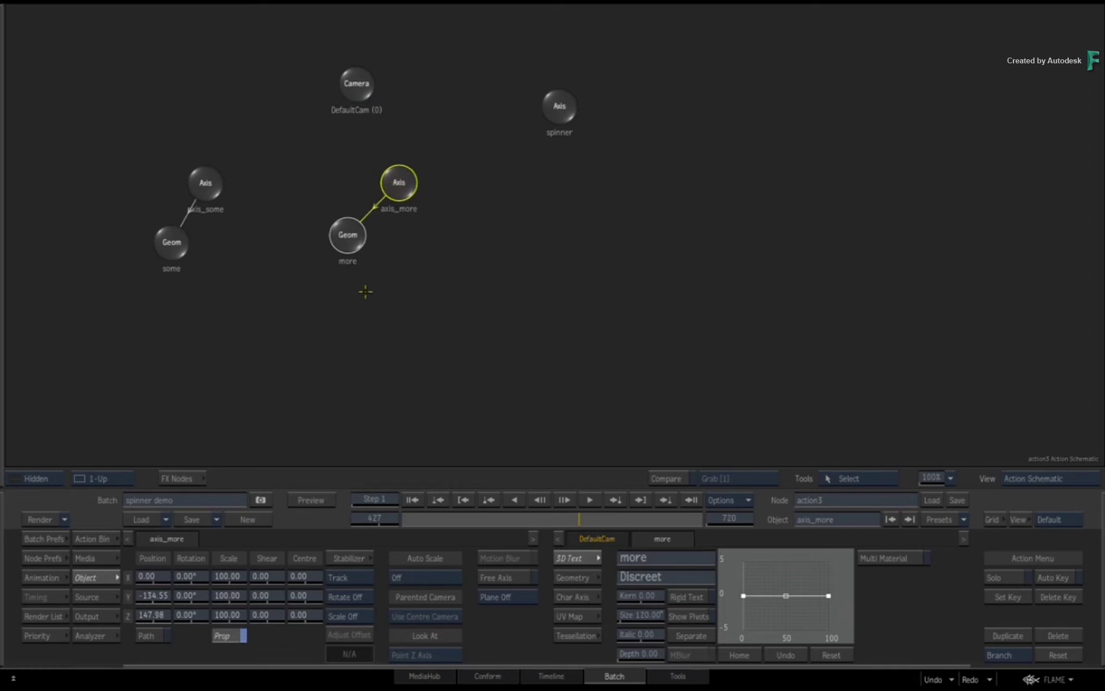
pyautogui.click(48, 577)
pyautogui.click(157, 618)
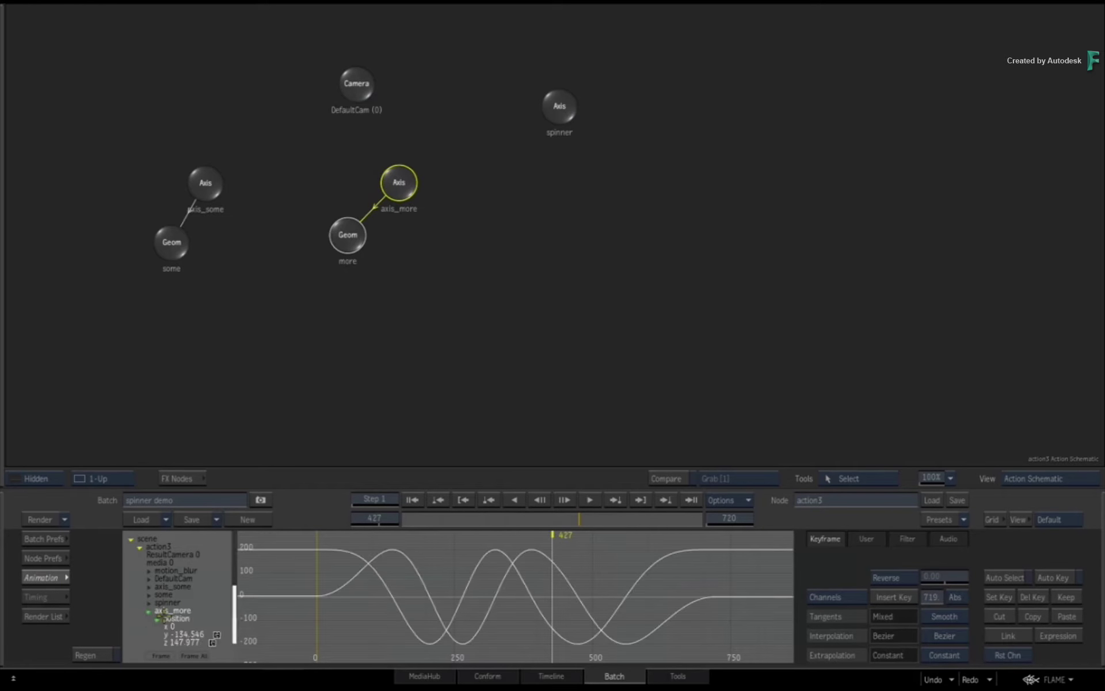
pyautogui.scroll(-2, 161, 618)
pyautogui.click(189, 595)
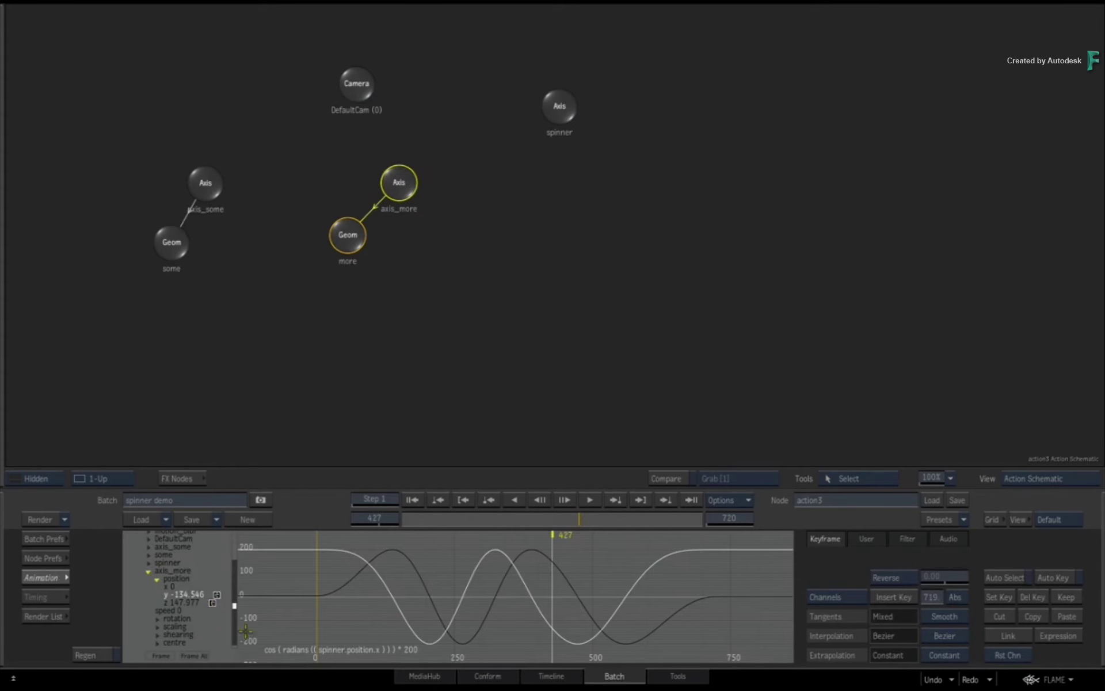
pyautogui.press('`')
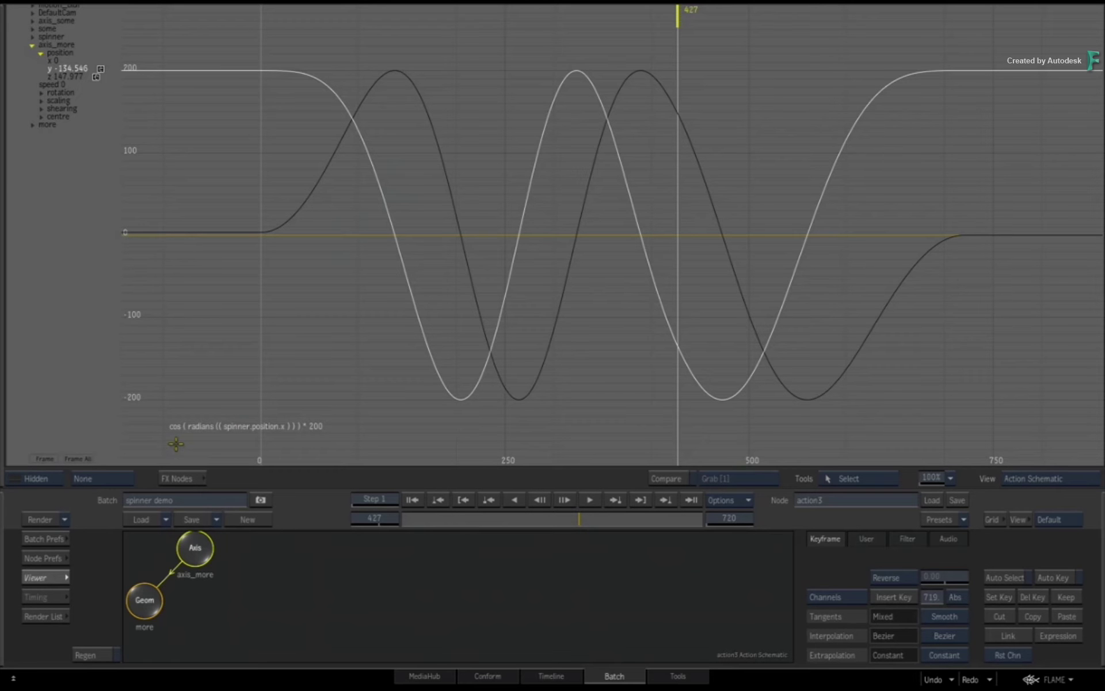
# - Offset axis_more's y position by 120, making its expression cos ( radians (( spinner.position.x + 120 ) ) ) * 200
pyautogui.click(326, 435)
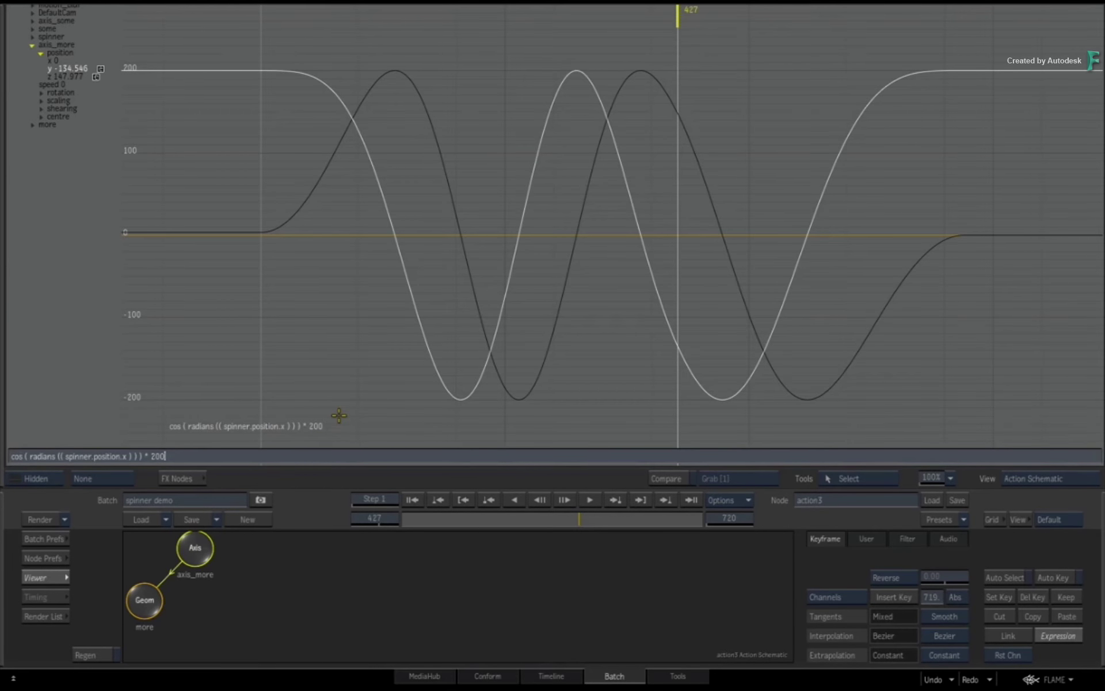
pyautogui.press('Left')
pyautogui.press('Left')
pyautogui.press('Left')
pyautogui.press('Left')
pyautogui.press('Left')
pyautogui.press('Left')
pyautogui.press('Left')
pyautogui.press('Left')
pyautogui.press('Left')
pyautogui.write('+ 120')
pyautogui.press('Return')
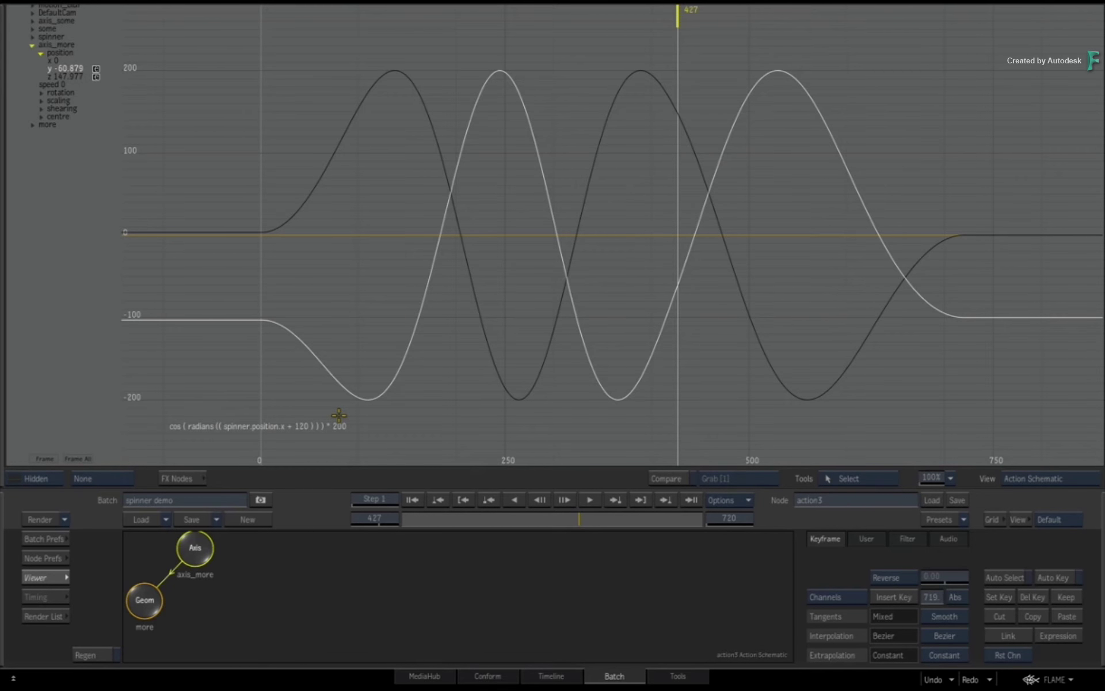
# - Move the spinner axis in the camera view to check how the offset text travels relative to the first
pyautogui.press('Tab')
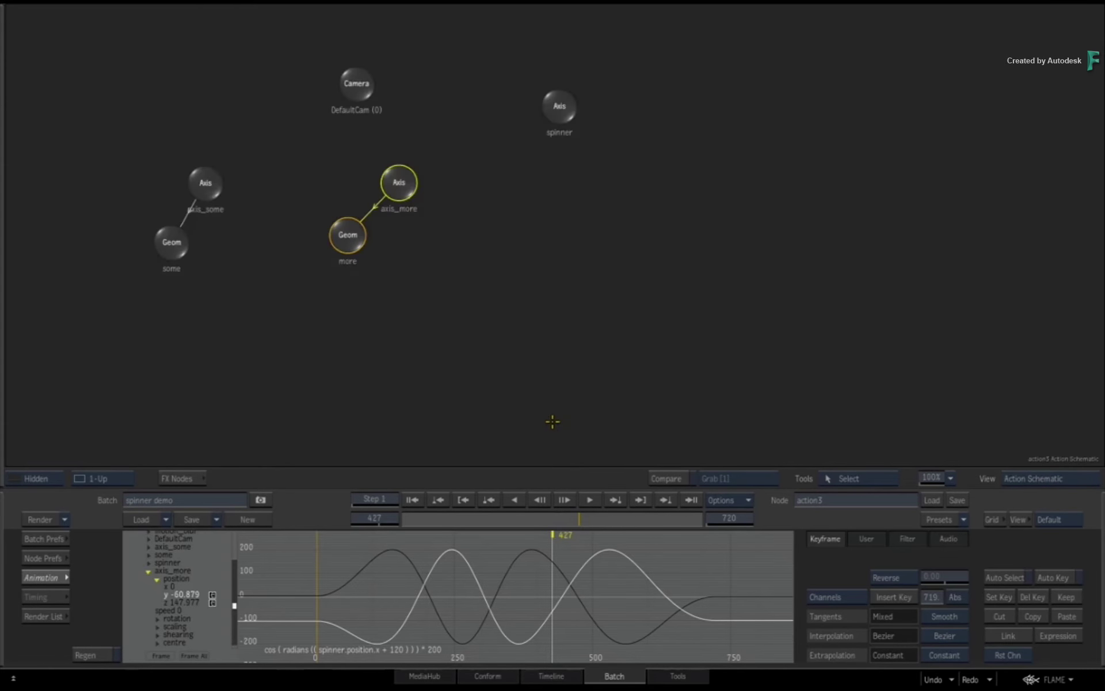
pyautogui.press('F1')
pyautogui.moveTo(353, 419); pyautogui.dragTo(387, 413)
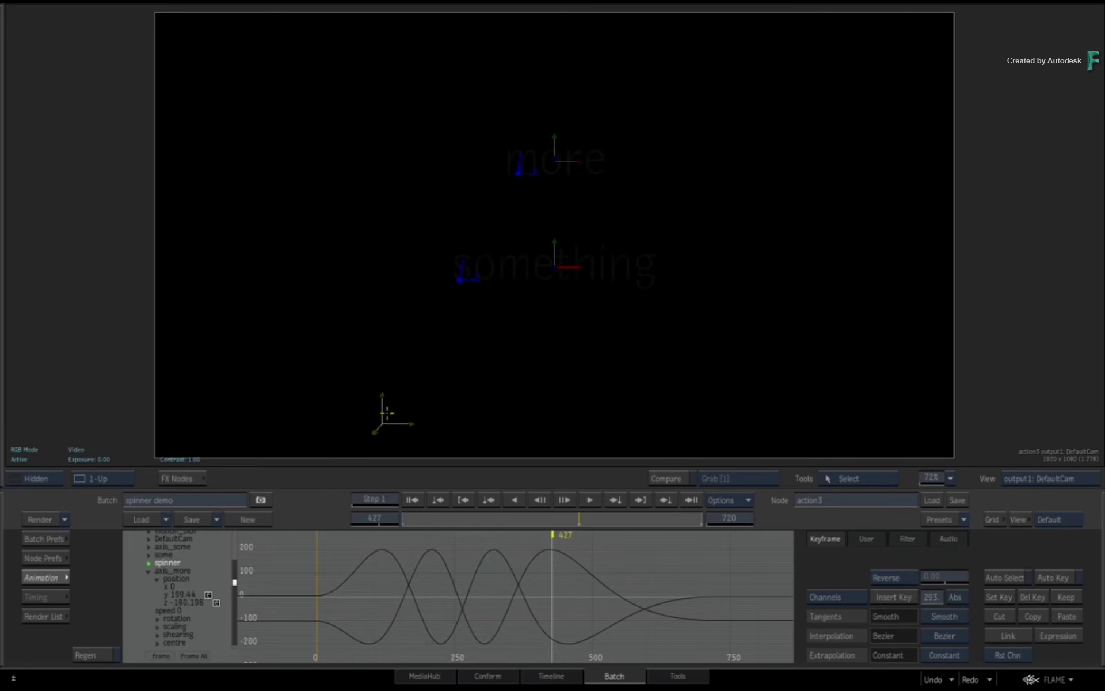
pyautogui.moveTo(1102, 570)
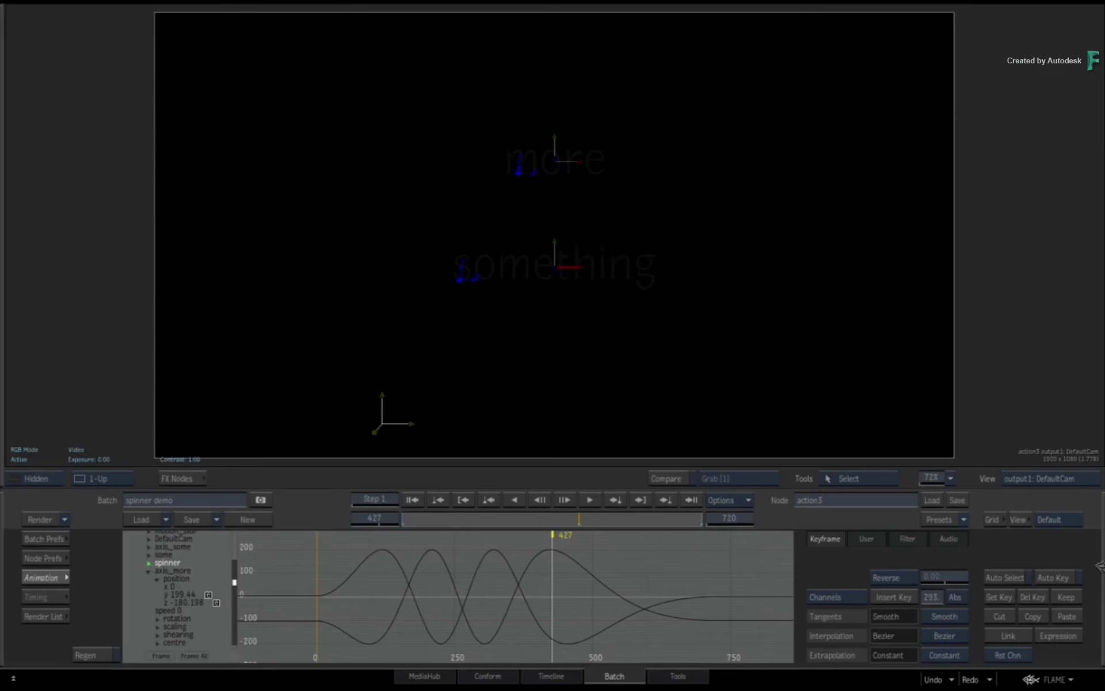
# - Examine the more text's transparency curve and its expression driven by axis_more's z position
pyautogui.press('F4')
pyautogui.moveTo(348, 230); pyautogui.dragTo(349, 264)
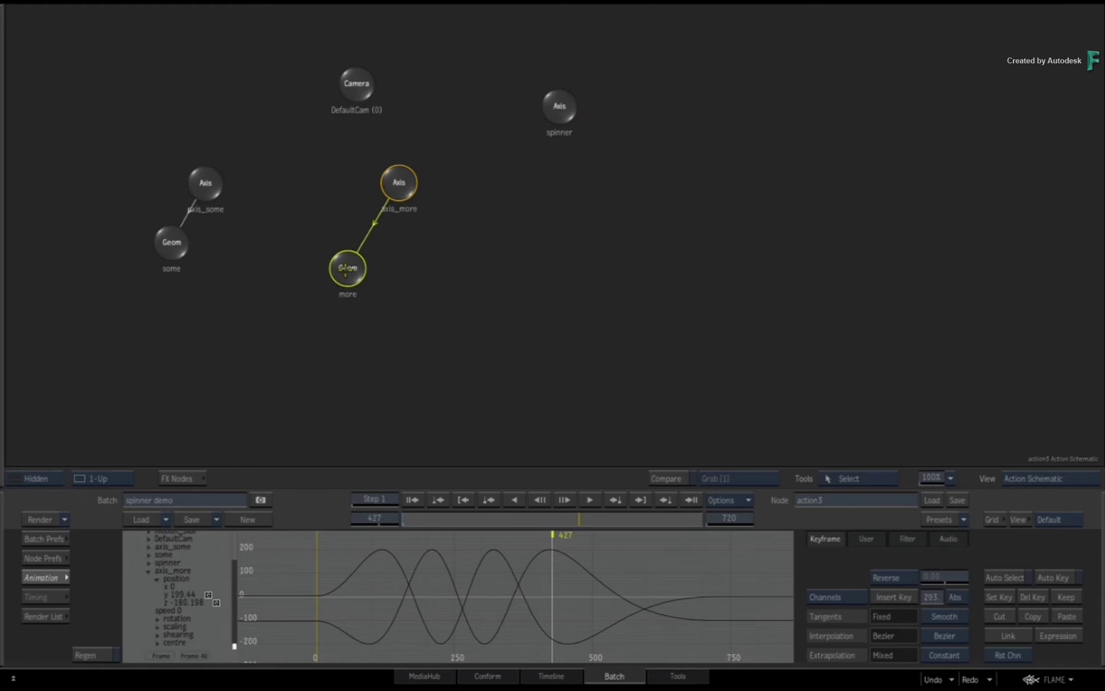
pyautogui.click(148, 570)
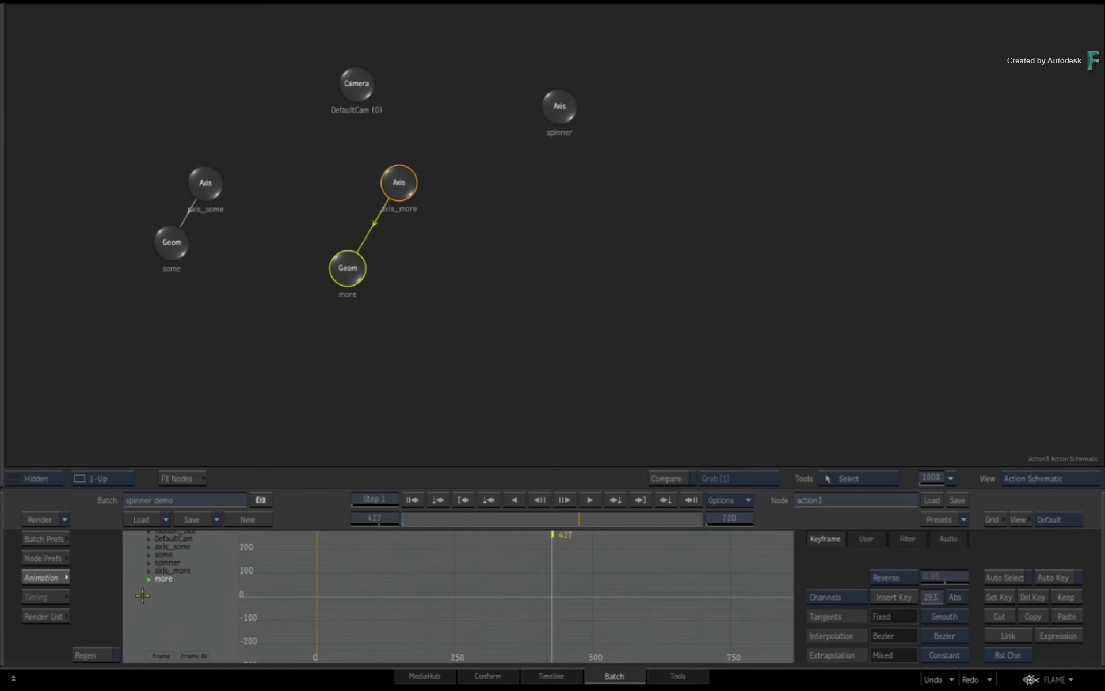
pyautogui.click(149, 618)
pyautogui.moveTo(137, 632); pyautogui.dragTo(139, 596)
pyautogui.click(180, 588)
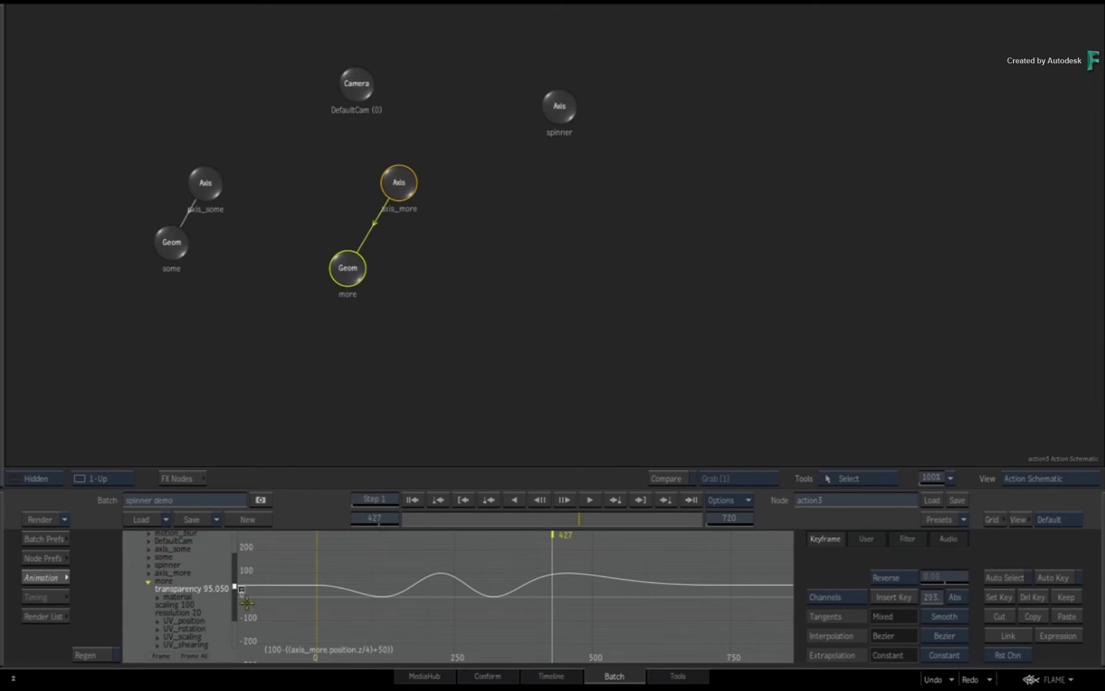
pyautogui.press('`')
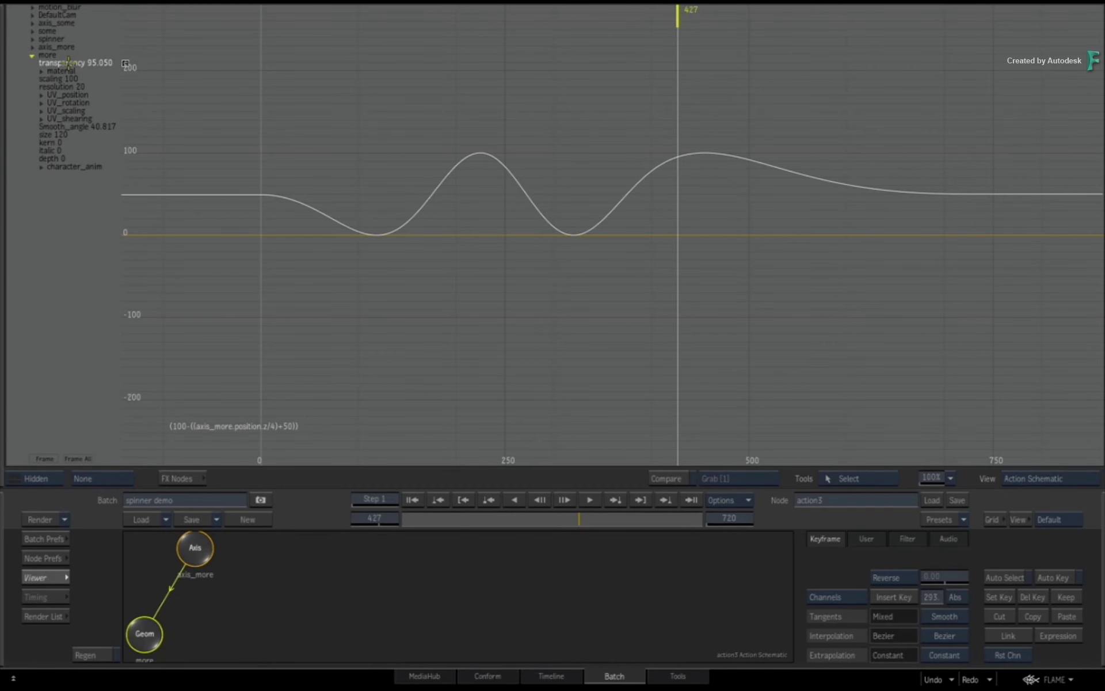
pyautogui.click(49, 56)
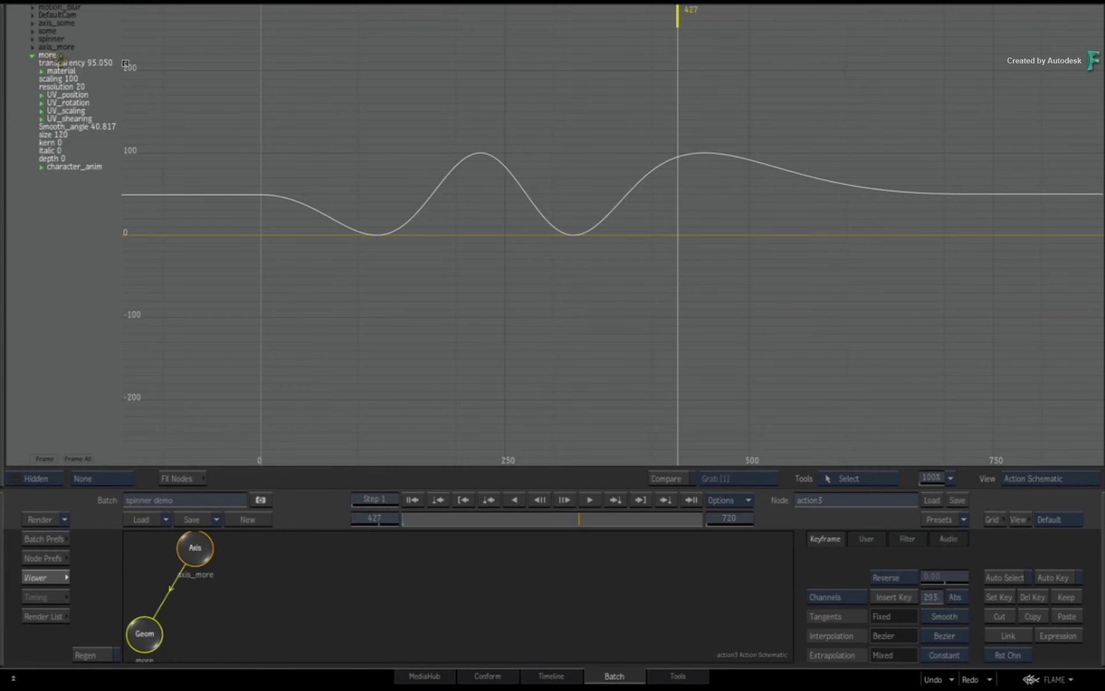
pyautogui.click(64, 62)
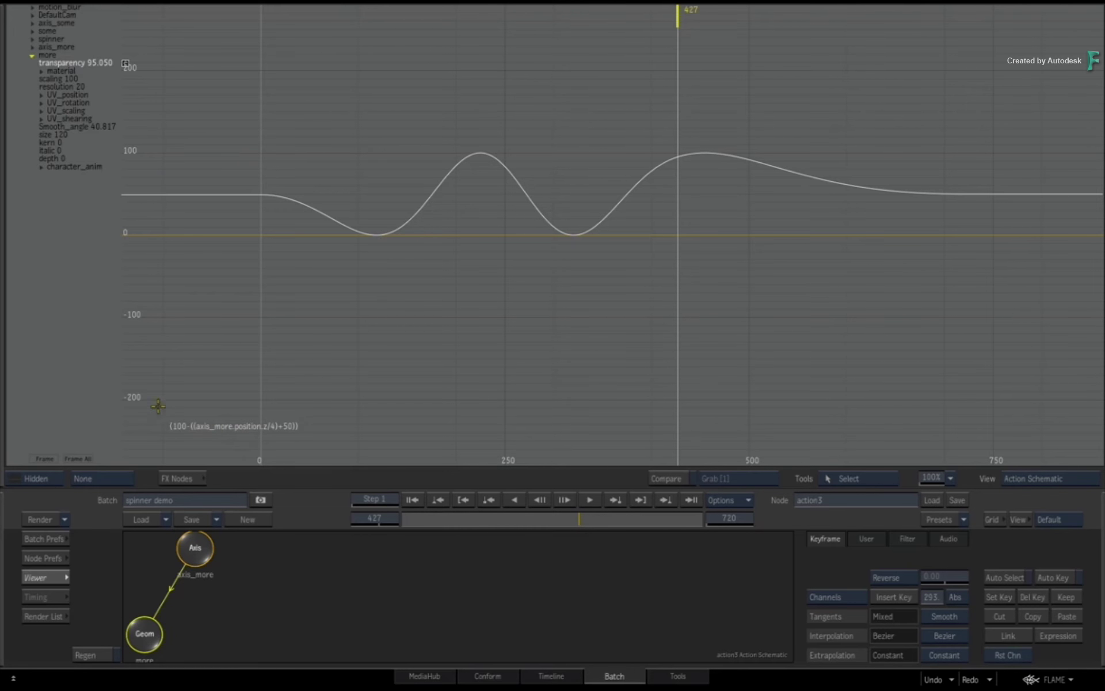
pyautogui.scroll(2, 70, 314)
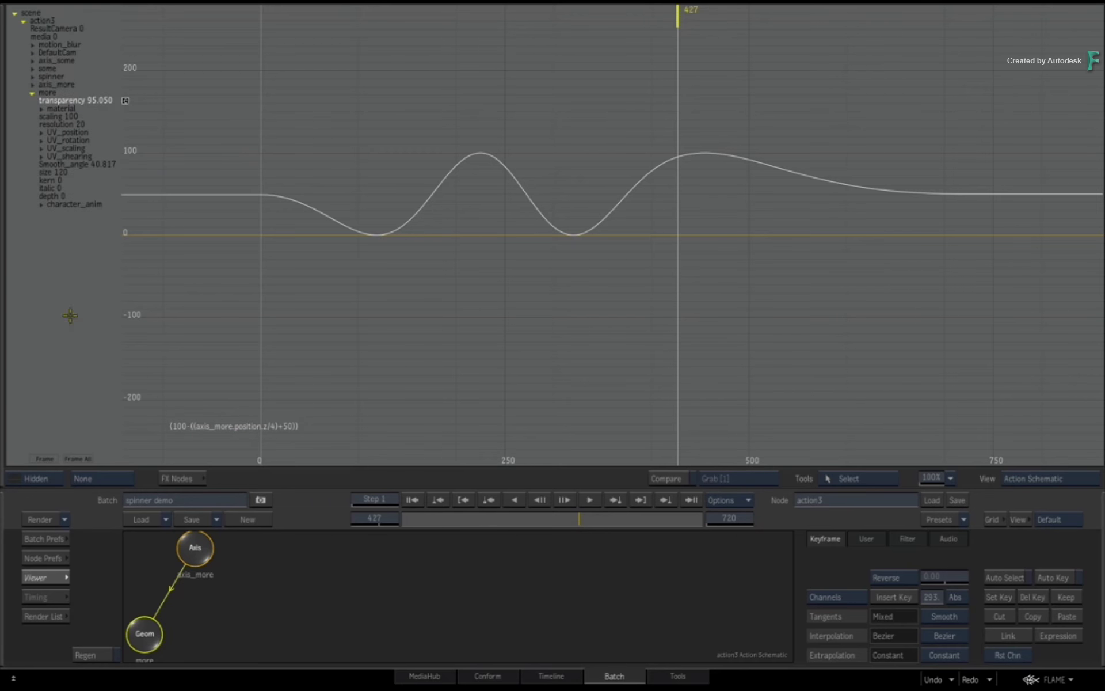
# - Select axis_more and scrub the animation in the camera view to check the spacing and fading of both text lines
pyautogui.click(42, 85)
pyautogui.press('Tab')
pyautogui.press('F1')
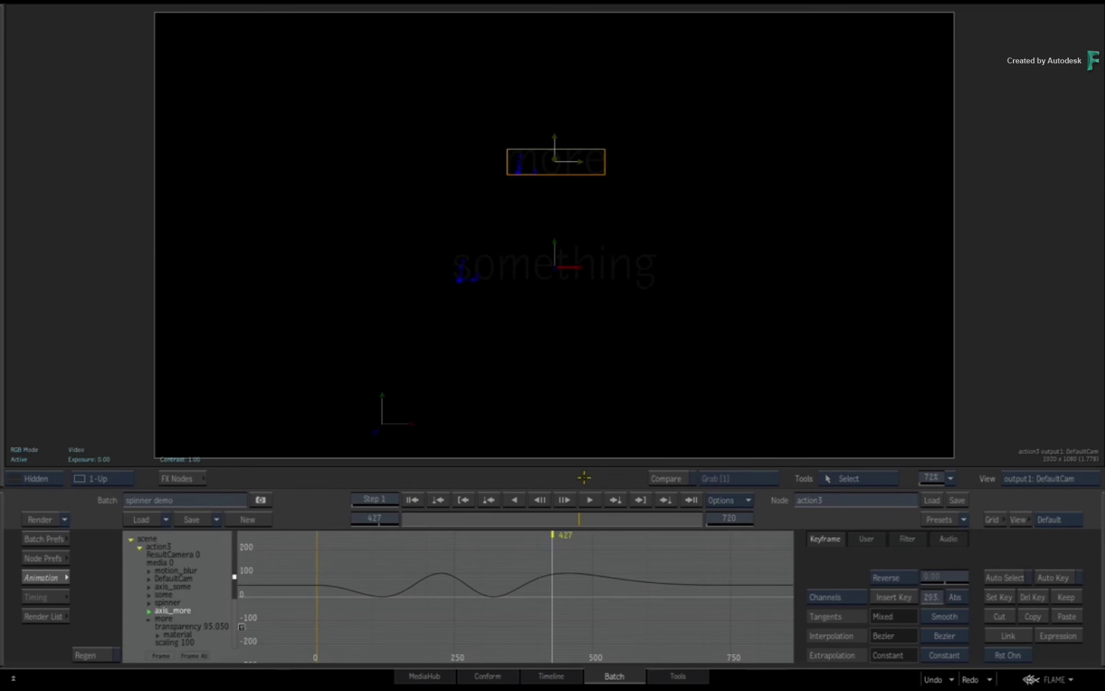
pyautogui.moveTo(424, 506); pyautogui.dragTo(618, 506)
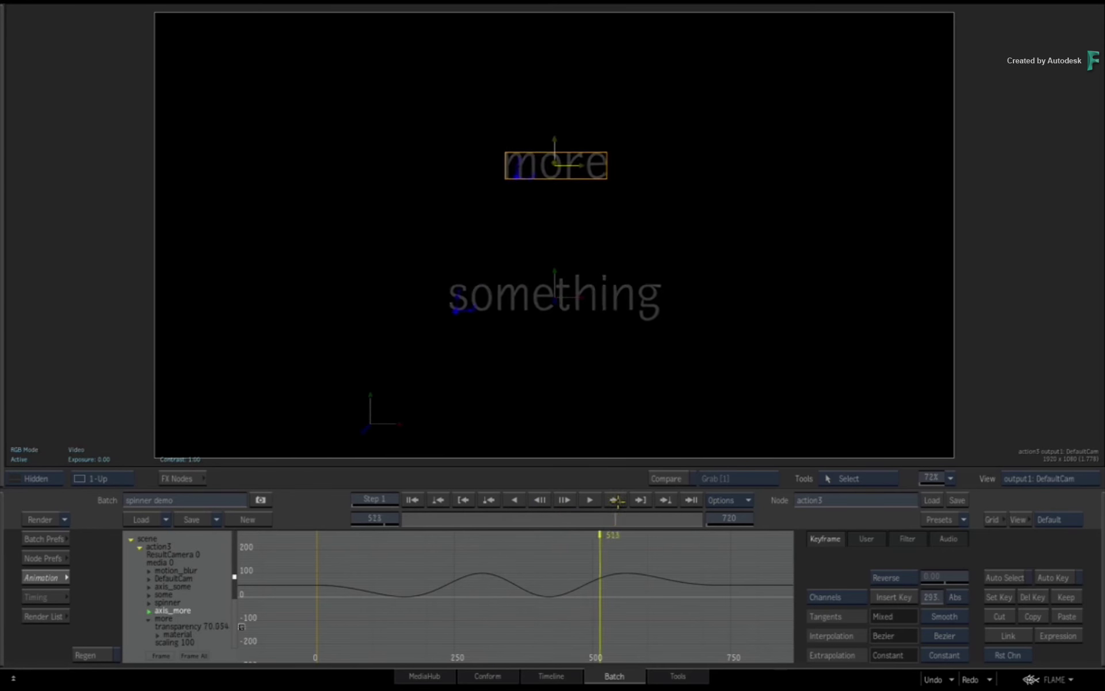
# - Move the axis_more branch beside the axis_some branch, then duplicate it and place the copy in the open schematic area
pyautogui.press('F4')
pyautogui.moveTo(397, 182); pyautogui.dragTo(290, 187)
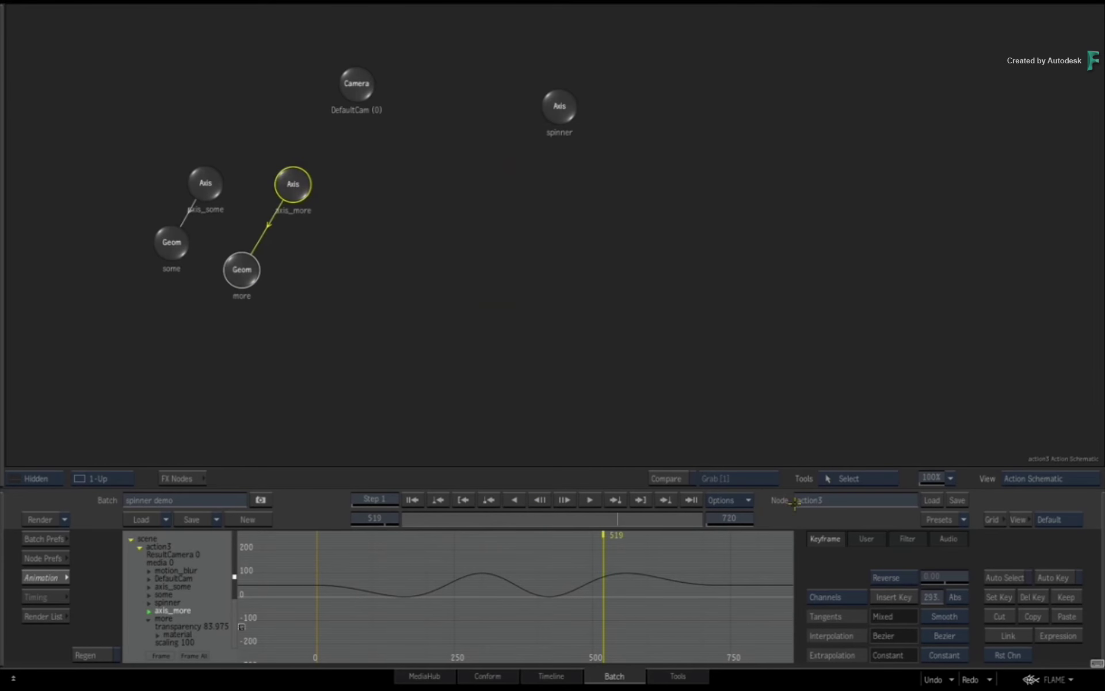
pyautogui.click(67, 574)
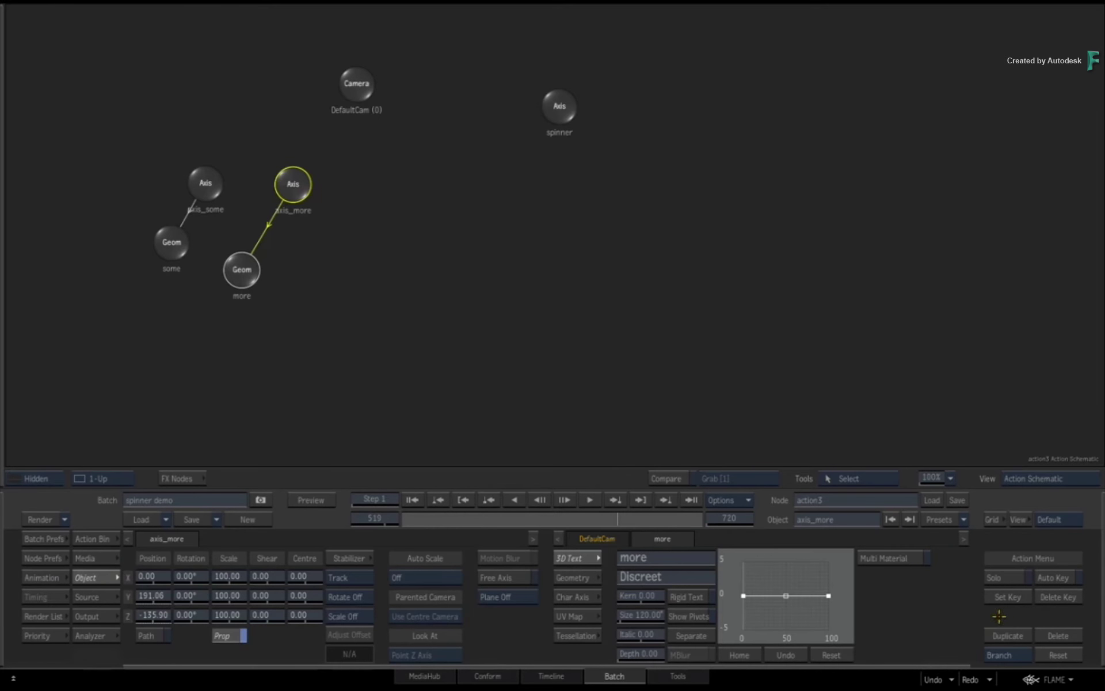
pyautogui.click(1006, 635)
pyautogui.moveTo(487, 190); pyautogui.dragTo(466, 214)
# - Rename the duplicated axis as axis_inter and accept the update of its linked expressions
pyautogui.click(847, 519)
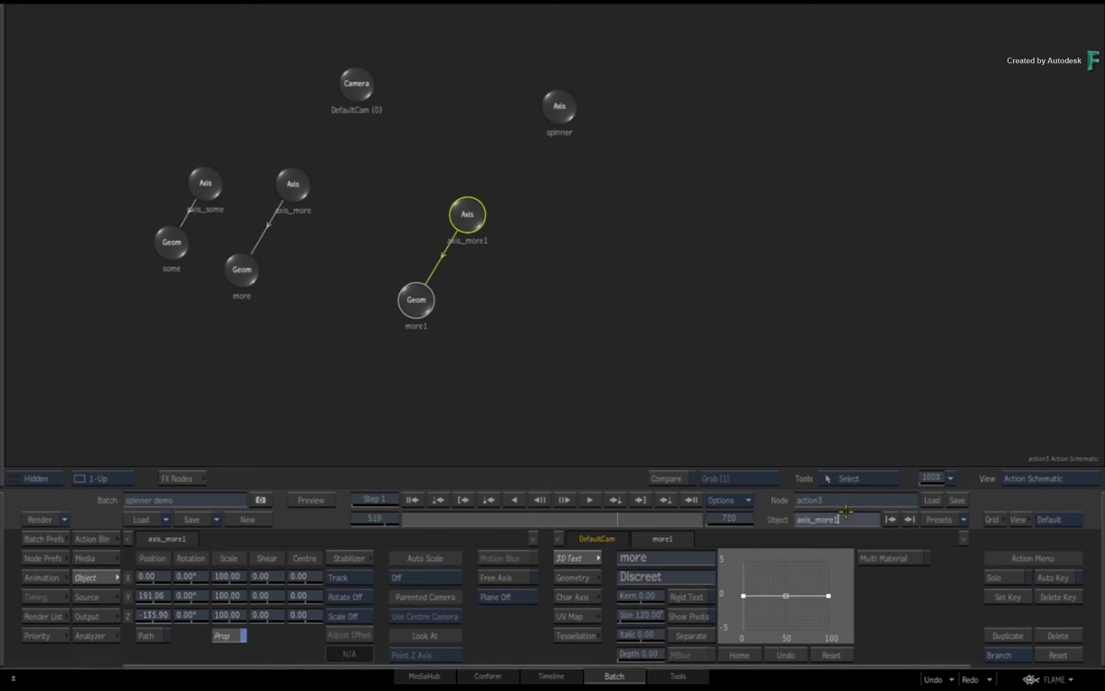
pyautogui.press('BackSpace')
pyautogui.press('BackSpace')
pyautogui.press('BackSpace')
pyautogui.press('BackSpace')
pyautogui.press('BackSpace')
pyautogui.write('inter')
pyautogui.press('Return')
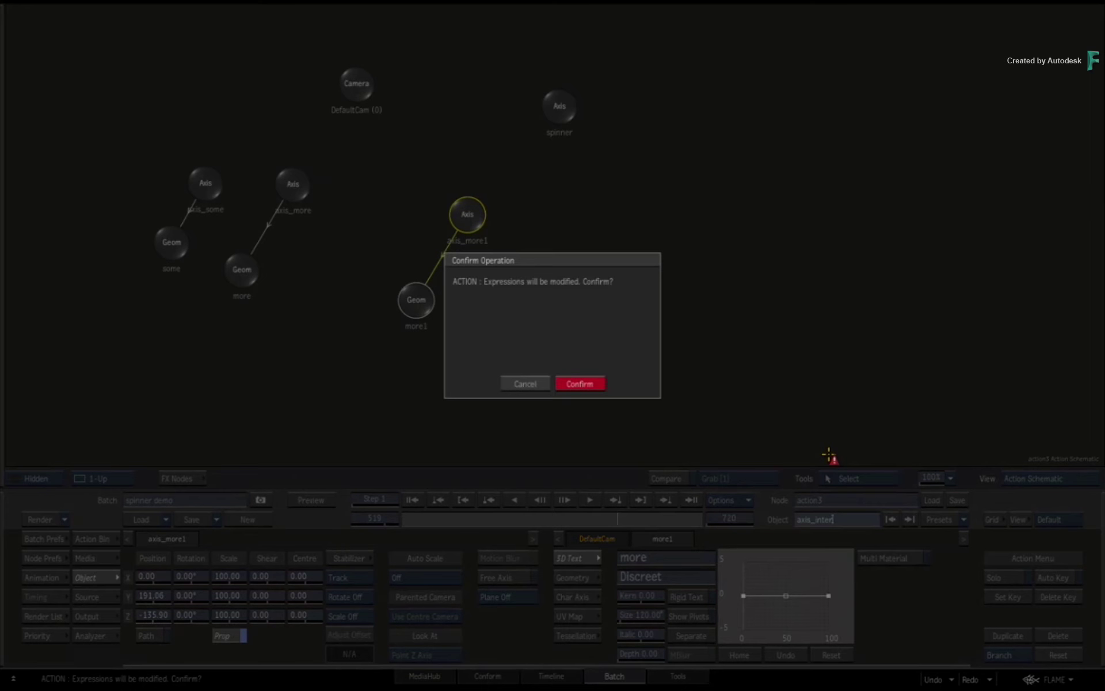
pyautogui.click(598, 385)
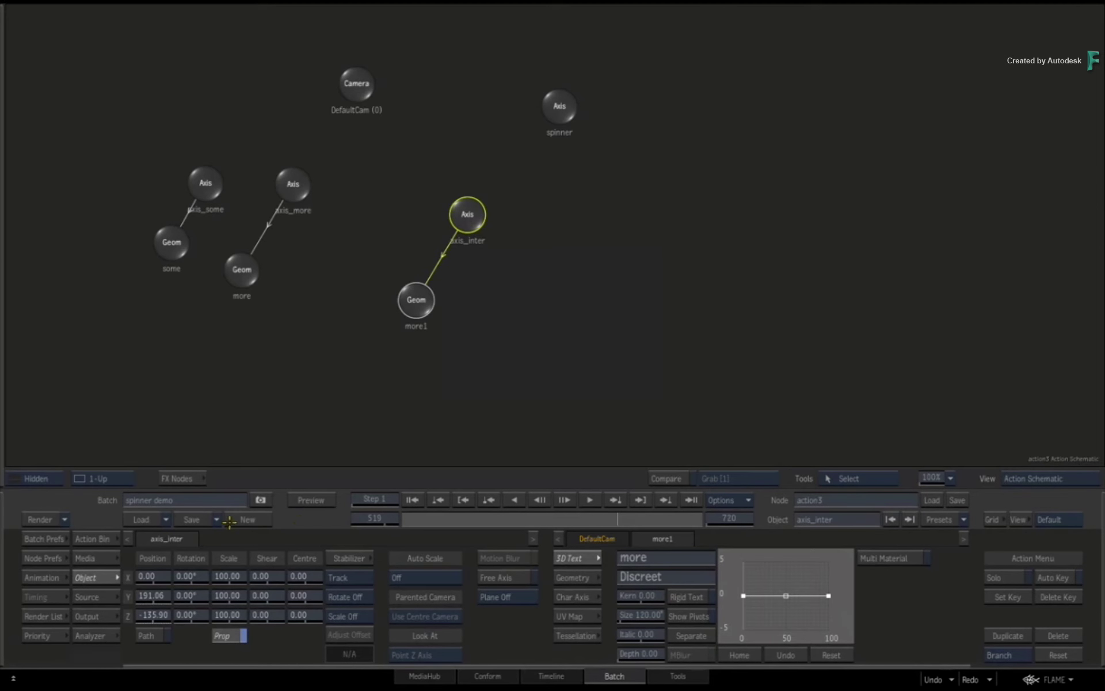
# - Change the duplicated 3D text's wording to "interesting"
pyautogui.click(433, 297)
pyautogui.click(668, 554)
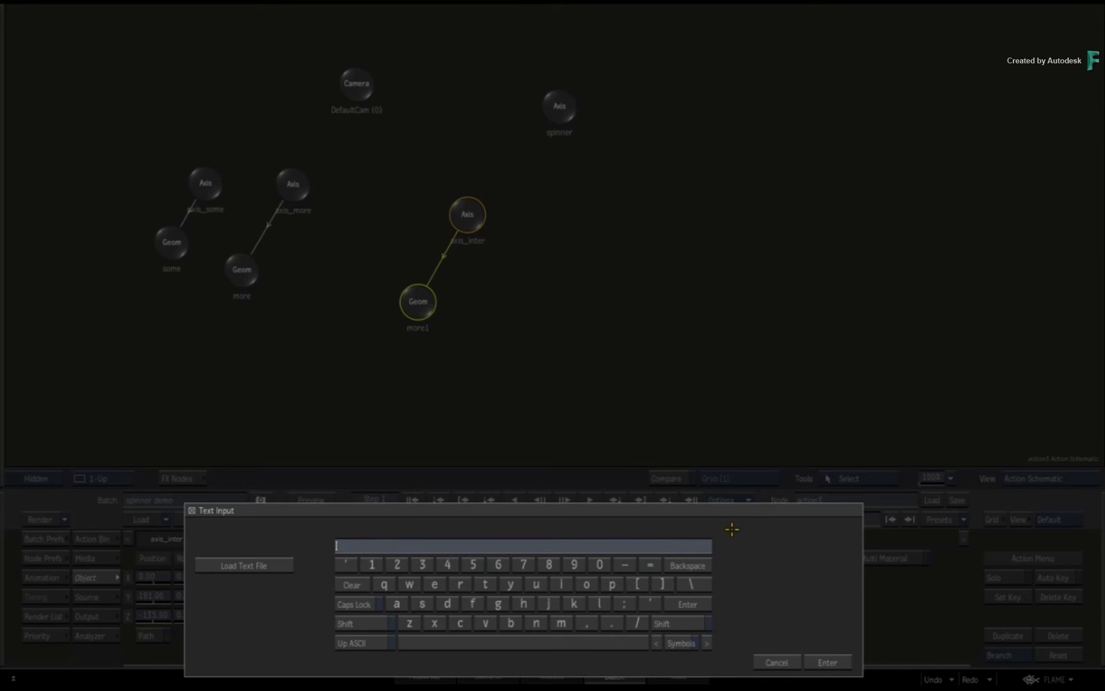
pyautogui.write('Interesting')
pyautogui.press('Return')
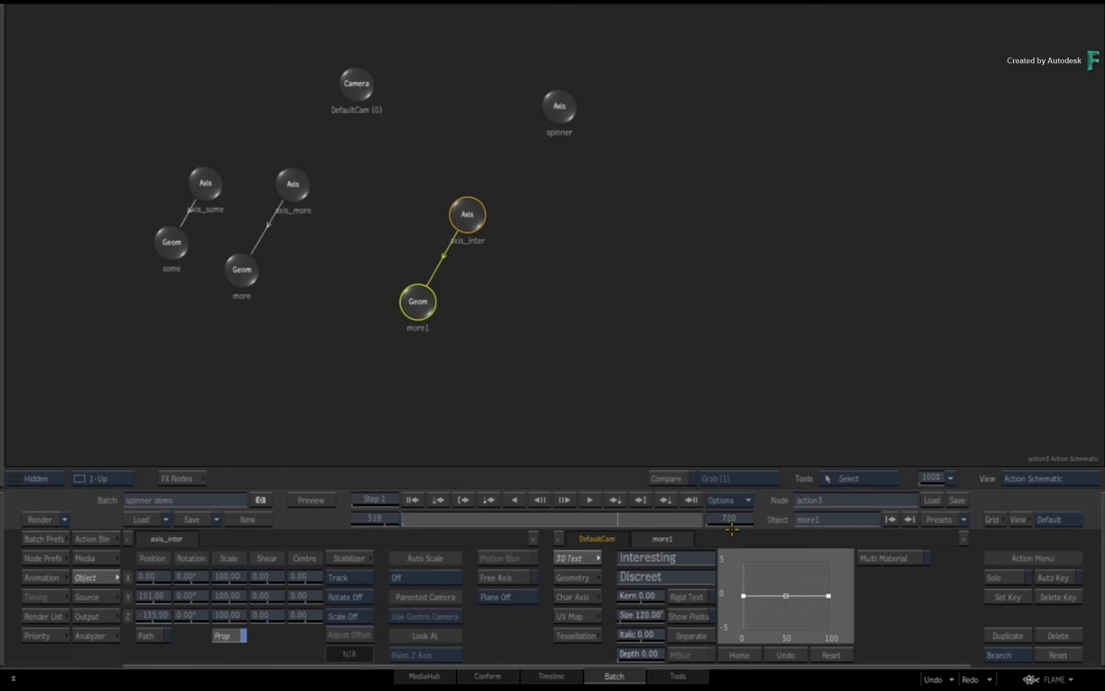
# - Rename the duplicated text geometry node as inter and check the three text lines in the camera view at a different frame
pyautogui.click(865, 525)
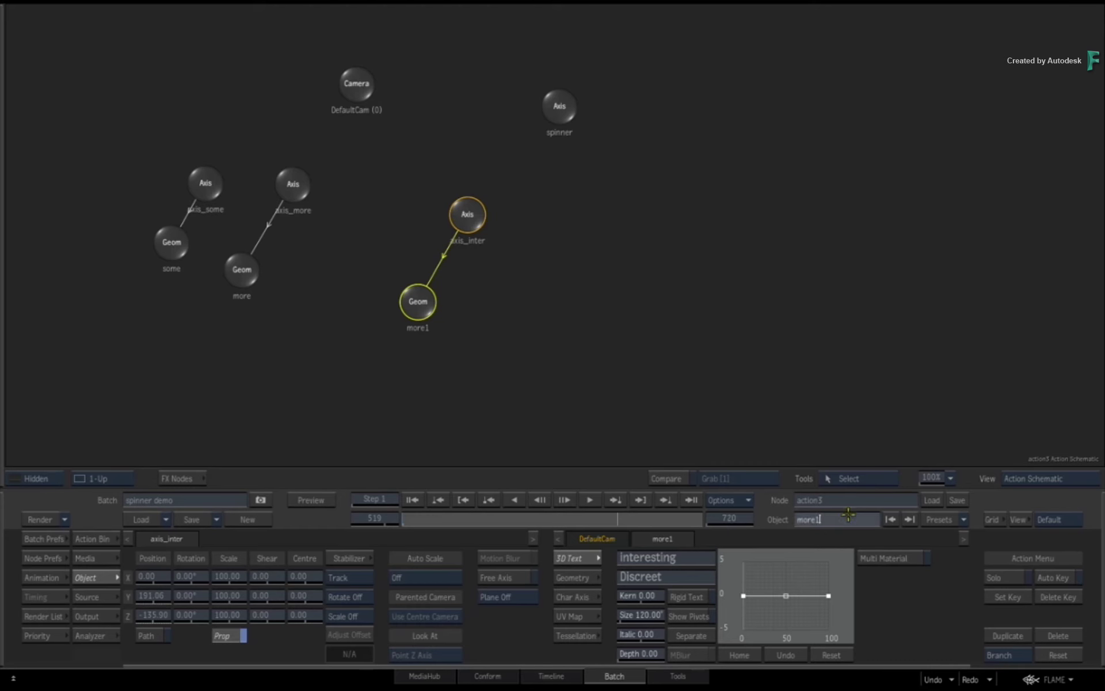
pyautogui.press('BackSpace')
pyautogui.write('Inter')
pyautogui.press('Return')
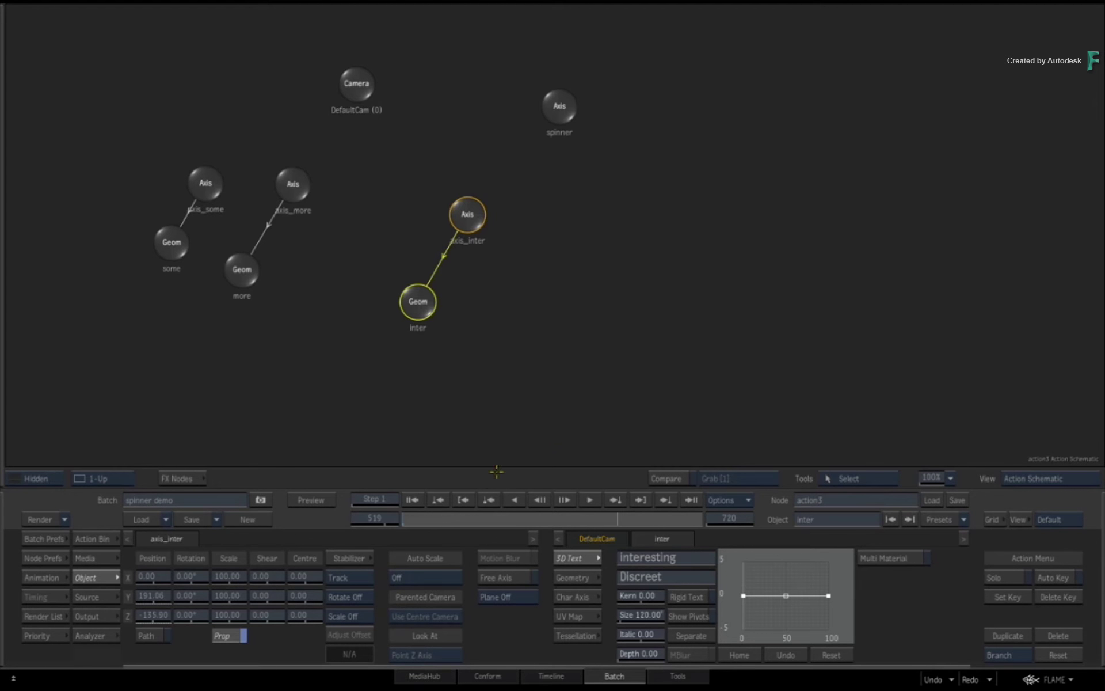
pyautogui.press('F4')
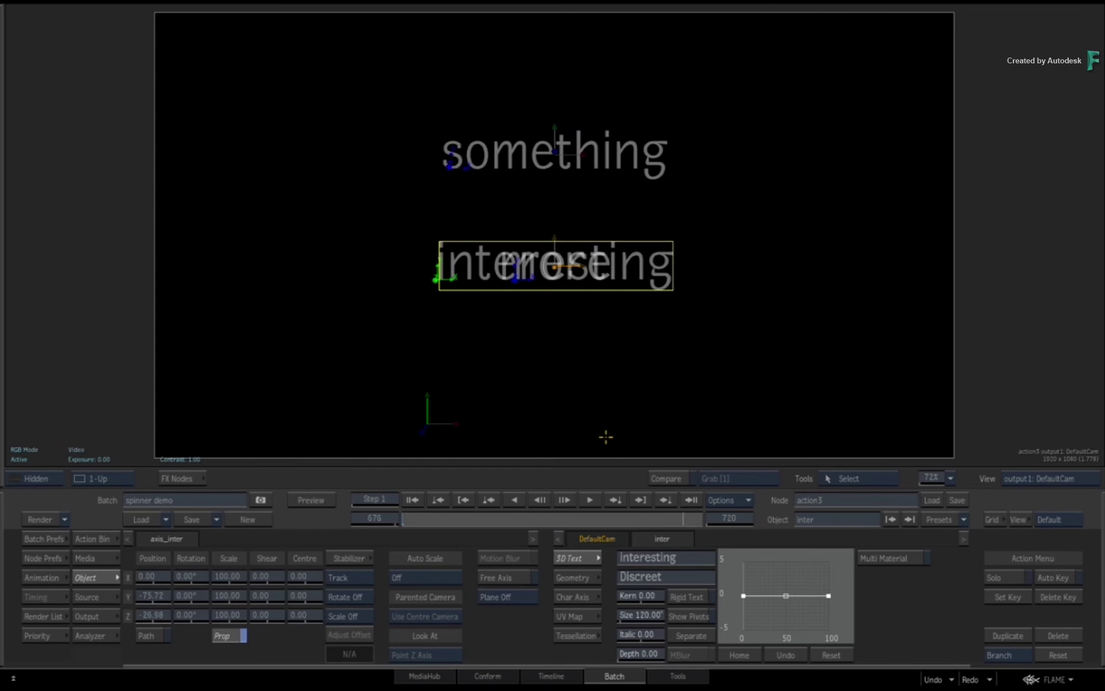
pyautogui.press('F5')
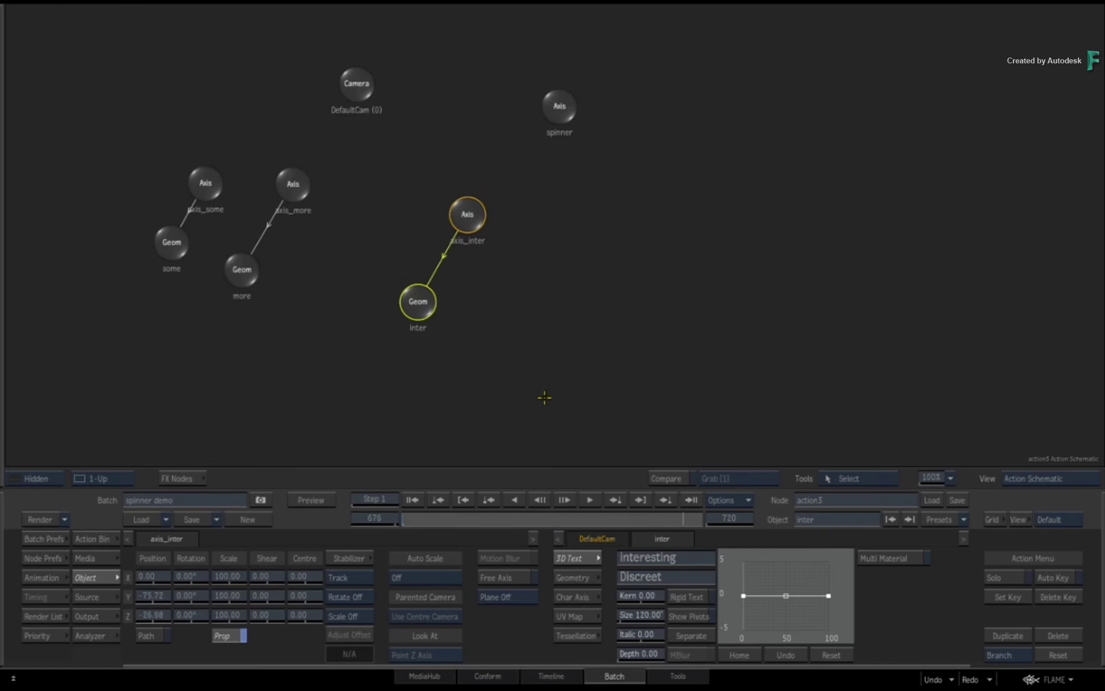
# - Display the position animation channels of the axis_inter axis
pyautogui.moveTo(460, 225); pyautogui.dragTo(471, 228)
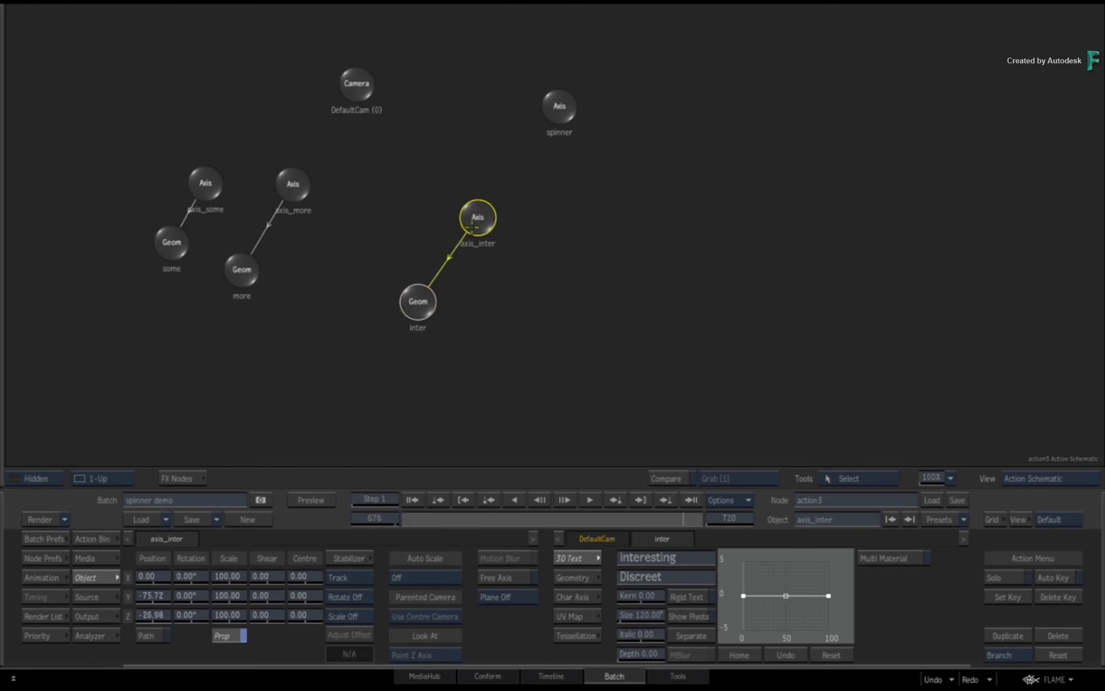
pyautogui.click(35, 578)
pyautogui.click(148, 621)
pyautogui.moveTo(140, 625); pyautogui.dragTo(140, 580)
pyautogui.click(149, 578)
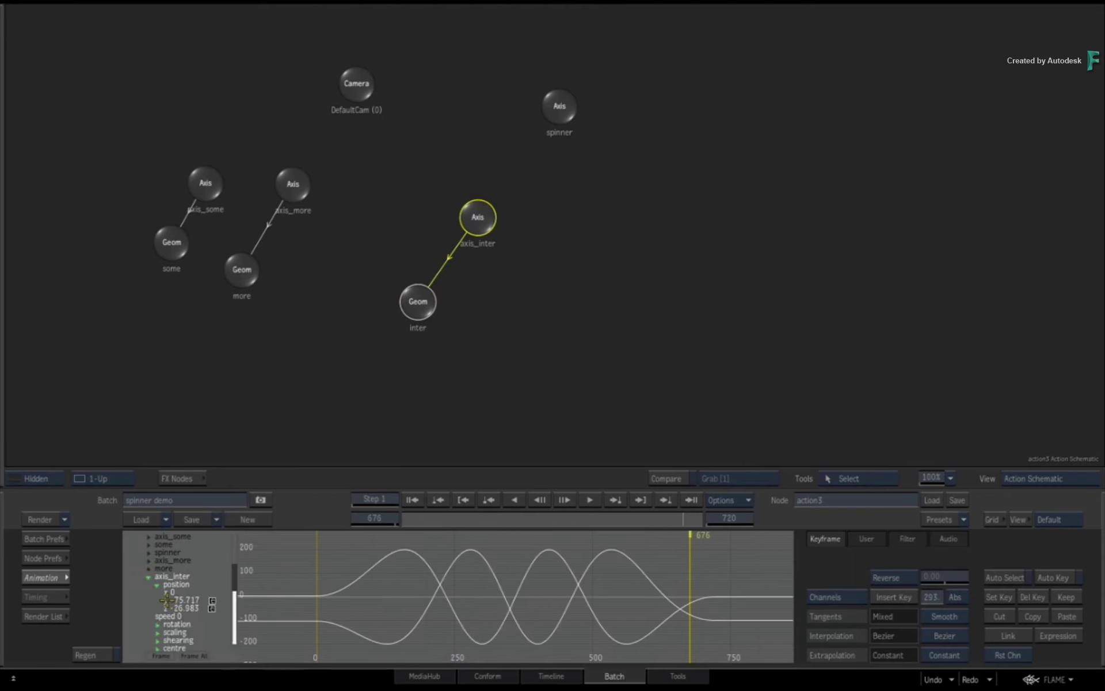
# - Set the rotation offset in axis_inter's y position expression to 240
pyautogui.click(167, 599)
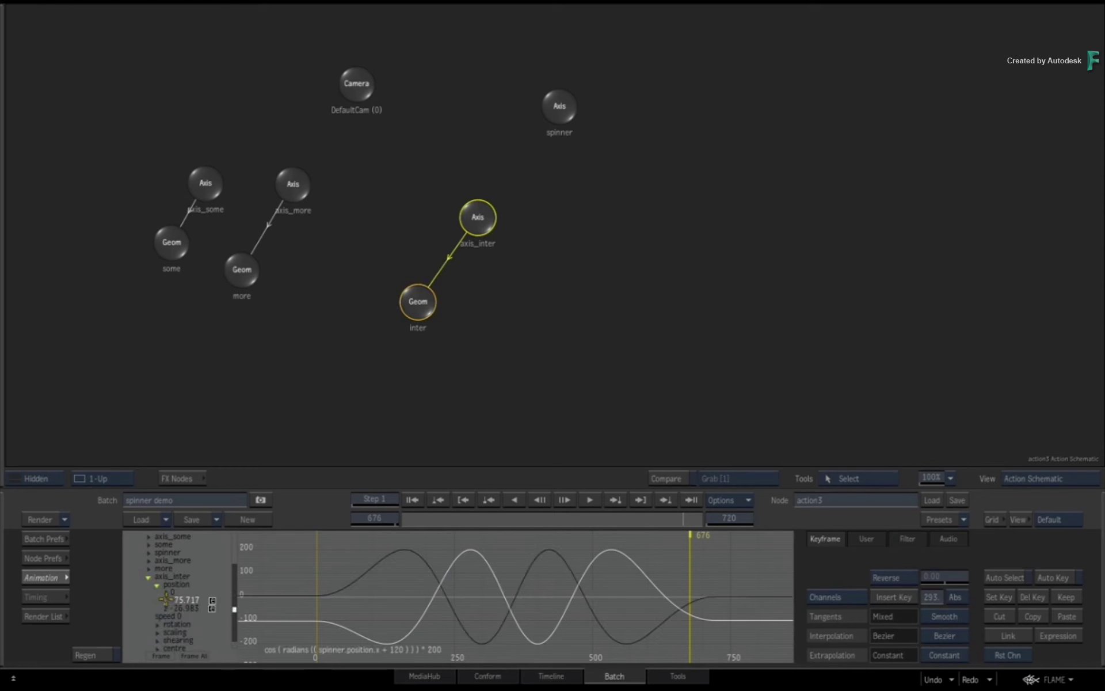
pyautogui.click(341, 598)
pyautogui.press('Left')
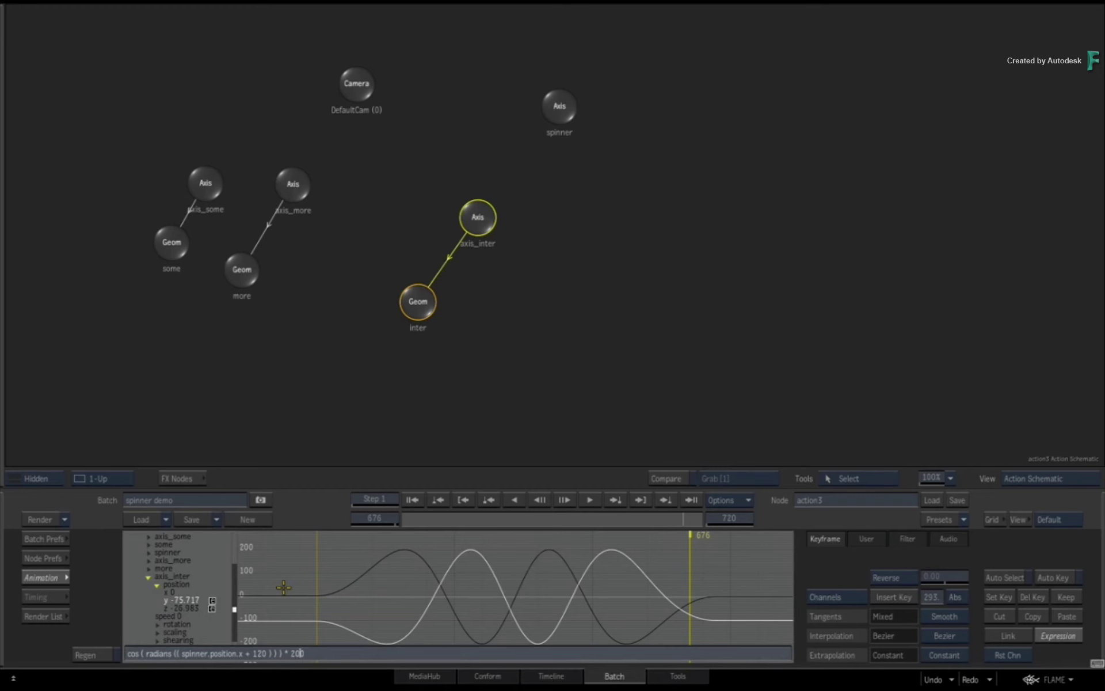
pyautogui.press('Left')
pyautogui.press('Left')
pyautogui.press('Left')
pyautogui.press('Left')
pyautogui.press('Left')
pyautogui.press('Left')
pyautogui.press('Left')
pyautogui.press('Left')
pyautogui.press('Left')
pyautogui.press('Left')
pyautogui.press('BackSpace')
pyautogui.press('BackSpace')
pyautogui.write('24')
pyautogui.press('Return')
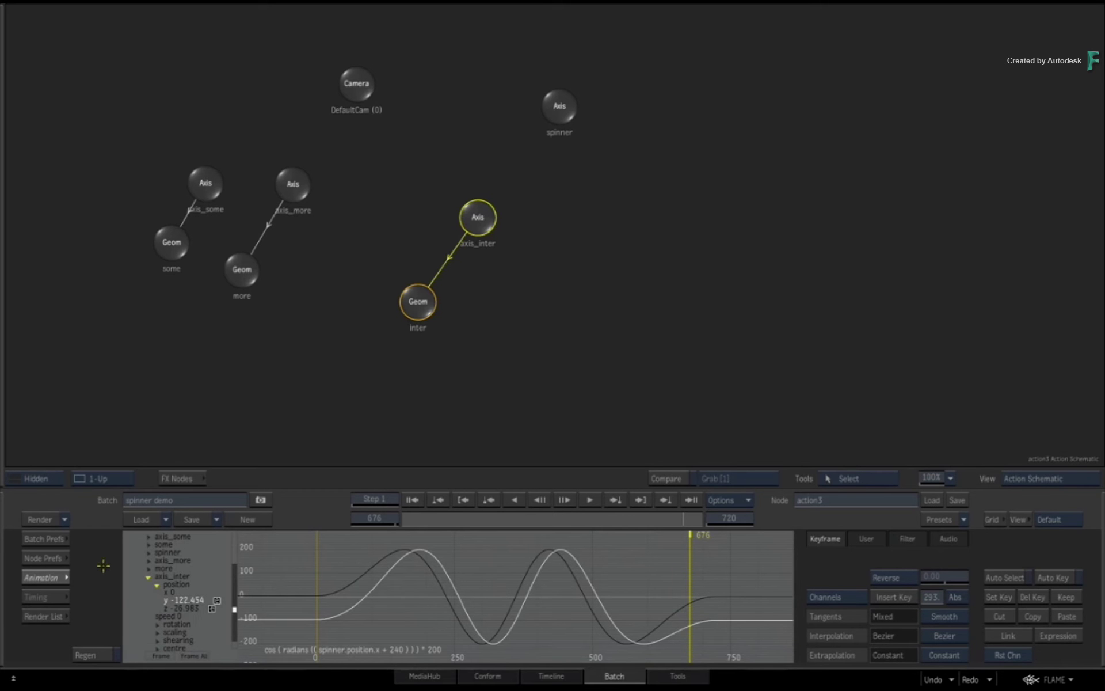
# - Add a + 240 offset after spinner.position.x in axis_inter's z position expression
pyautogui.press('Down')
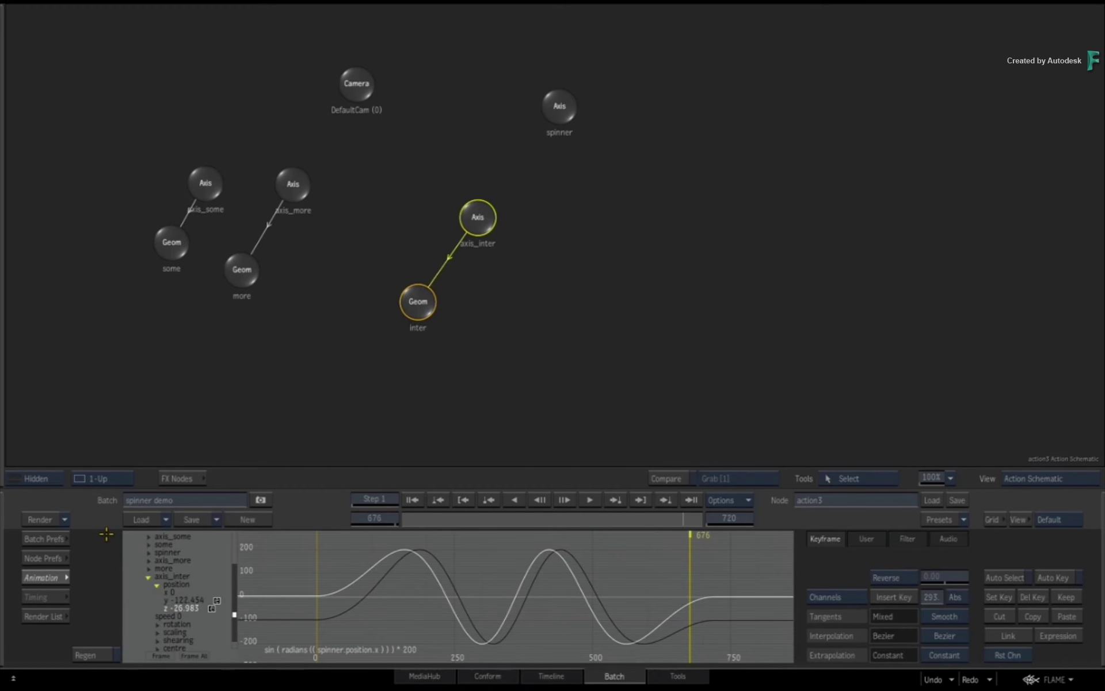
pyautogui.press('Return')
pyautogui.write('+ 240')
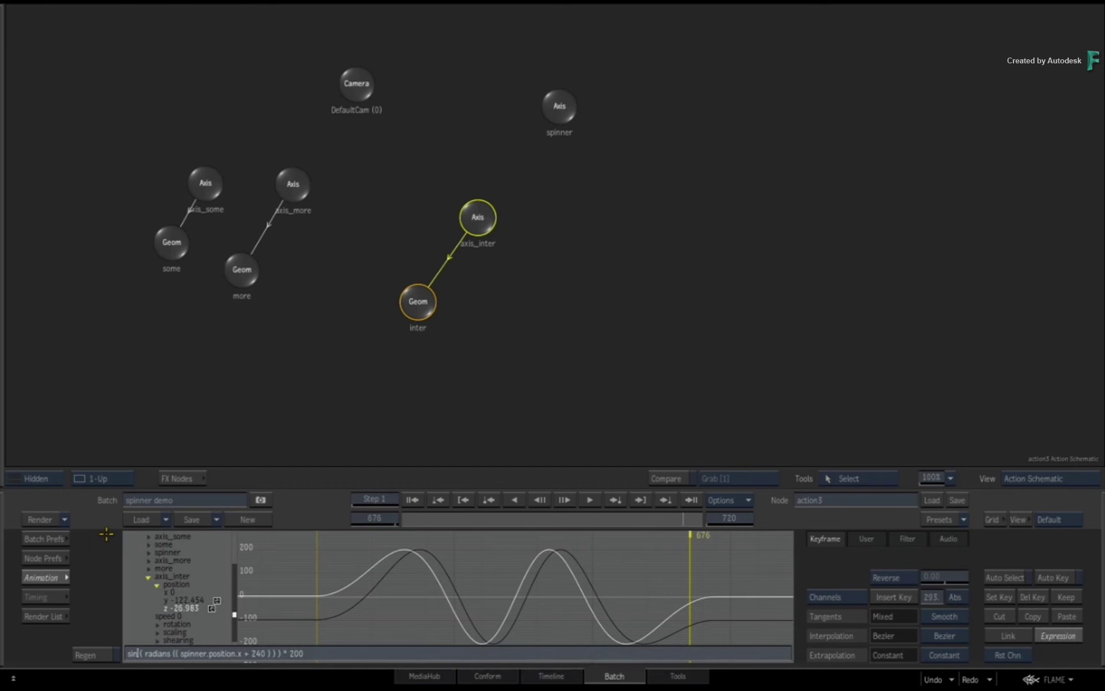
pyautogui.press('Return')
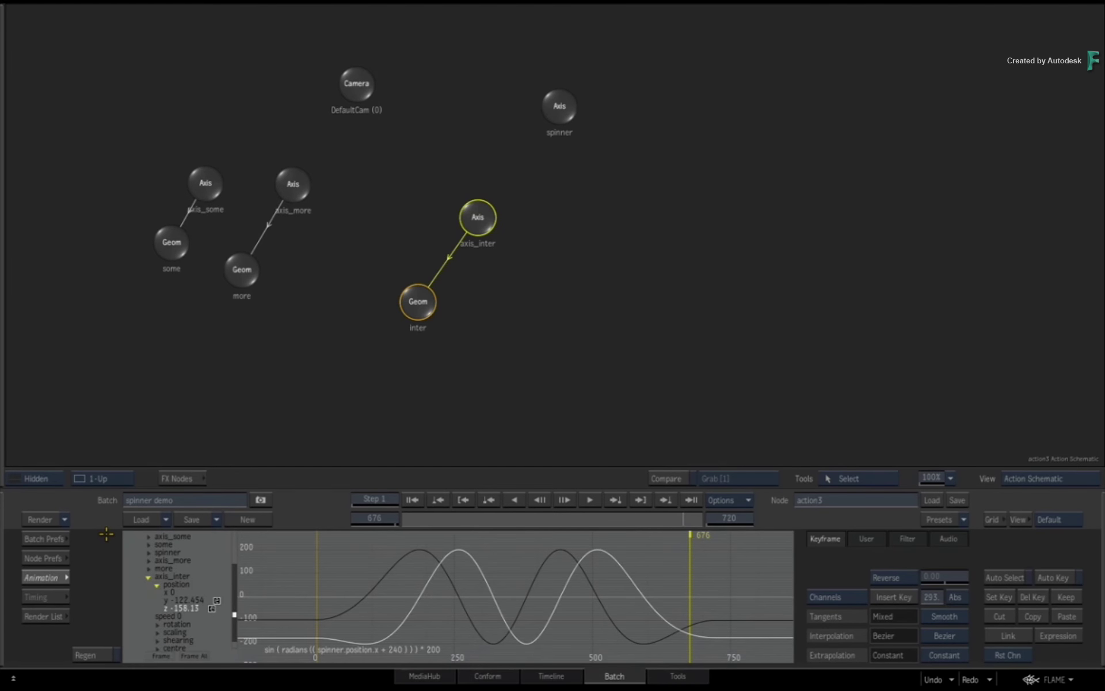
# - Go to frame 1, orbit the camera view to an angle, and move the spinner axis to test the three-line rotation
pyautogui.press('F4')
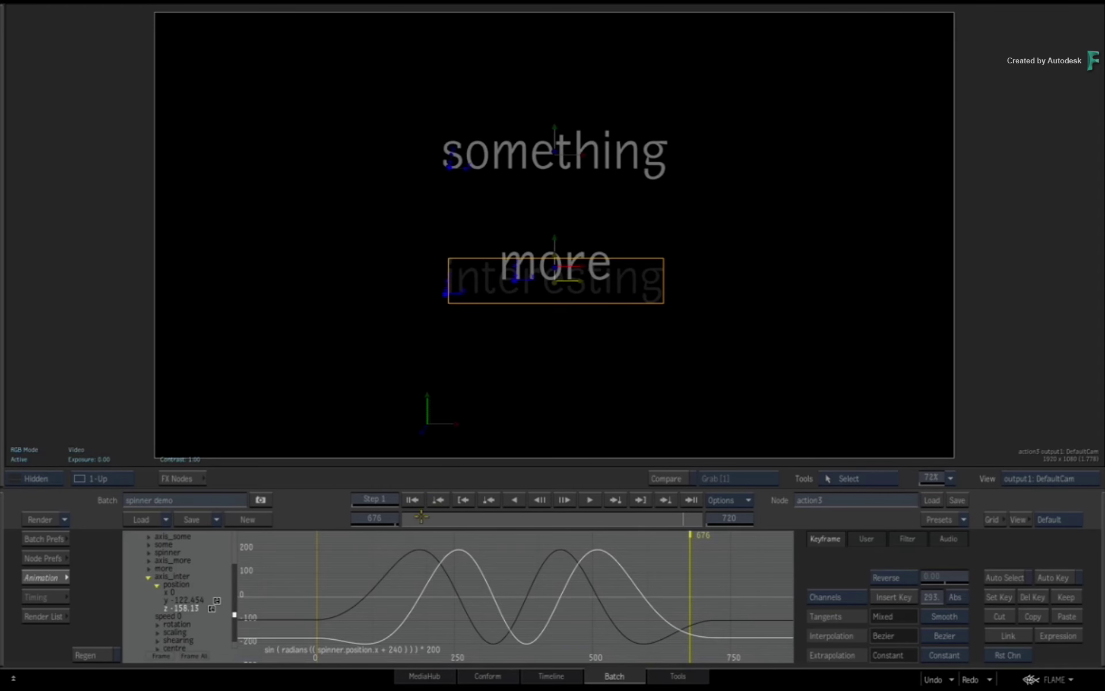
pyautogui.moveTo(420, 516); pyautogui.dragTo(274, 534)
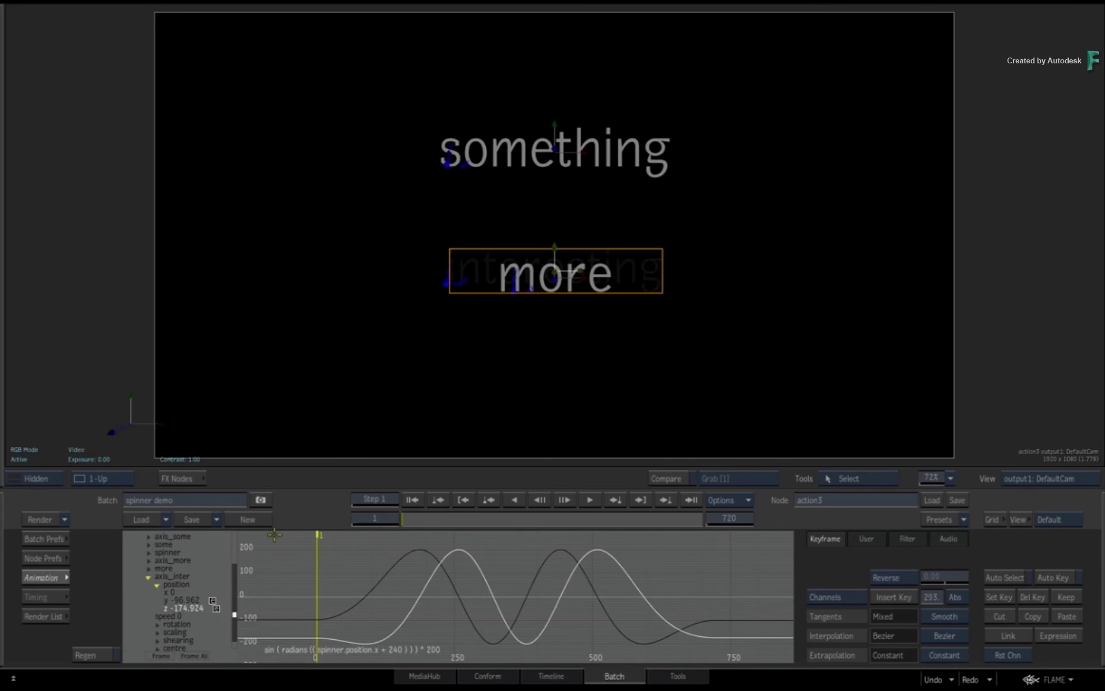
pyautogui.press('o')
pyautogui.moveTo(716, 358); pyautogui.dragTo(178, 448)
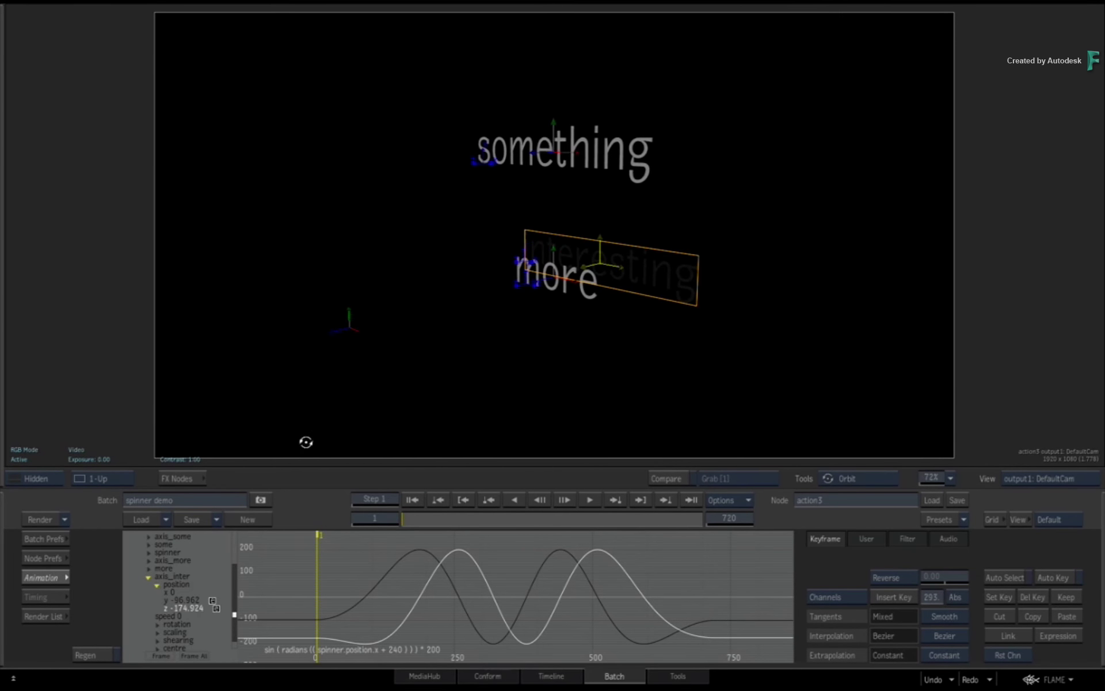
pyautogui.press('Escape')
pyautogui.moveTo(365, 329); pyautogui.dragTo(526, 365)
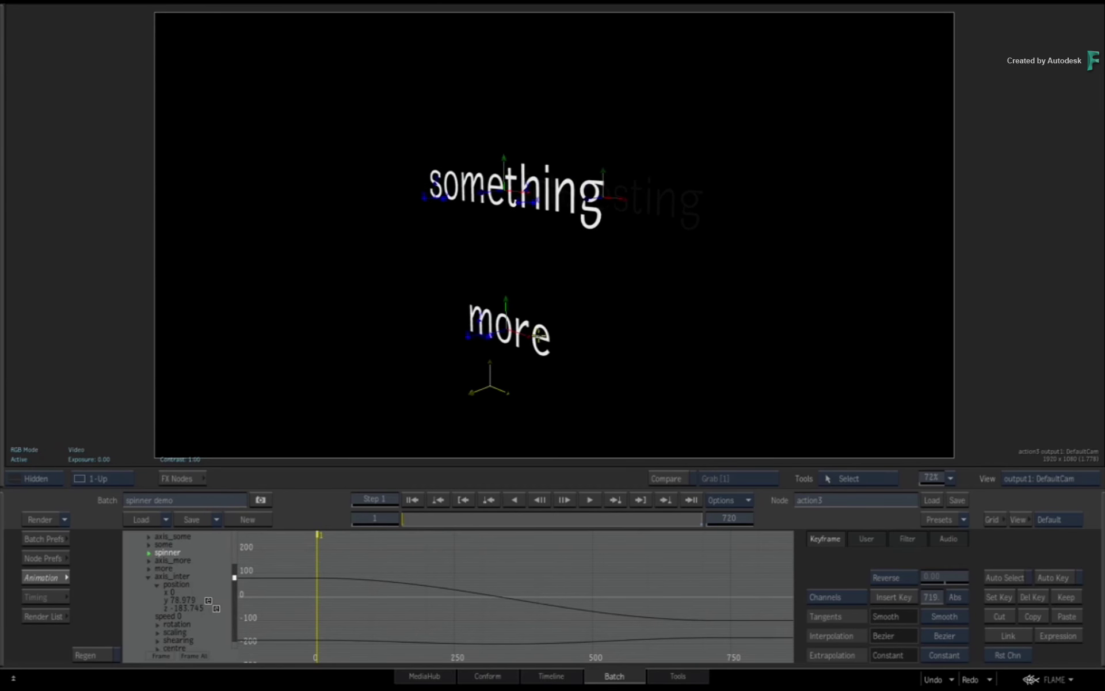
# - Examine the transparency channel and expression of the more text geometry in the animation editor
pyautogui.press('F4')
pyautogui.moveTo(254, 270); pyautogui.dragTo(256, 271)
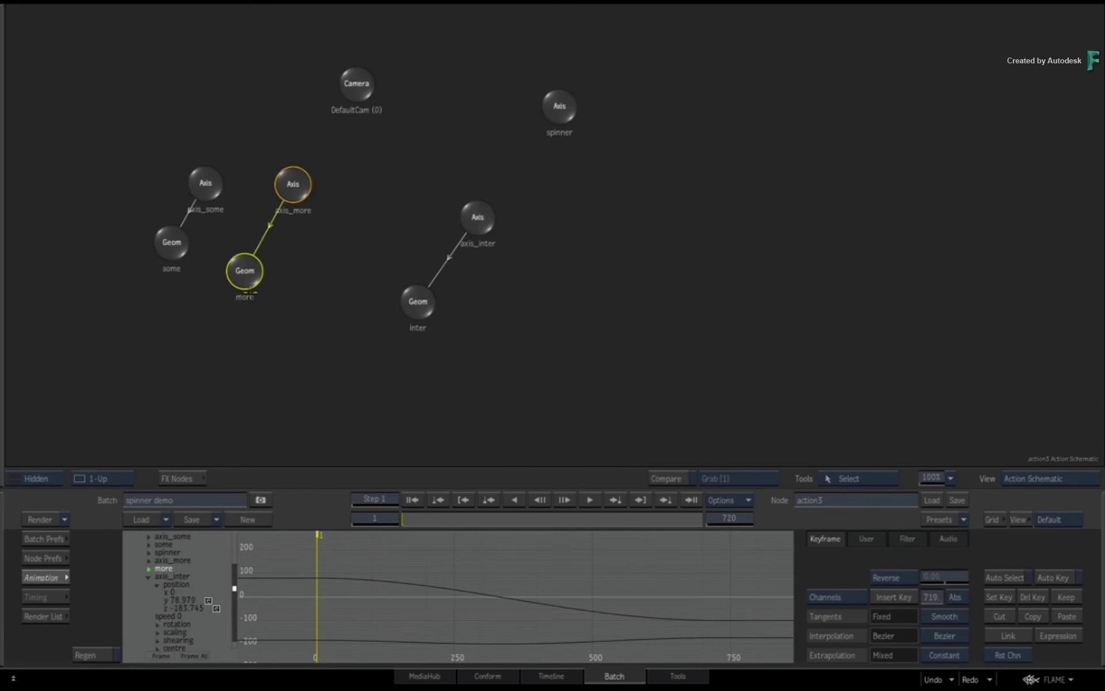
pyautogui.click(148, 568)
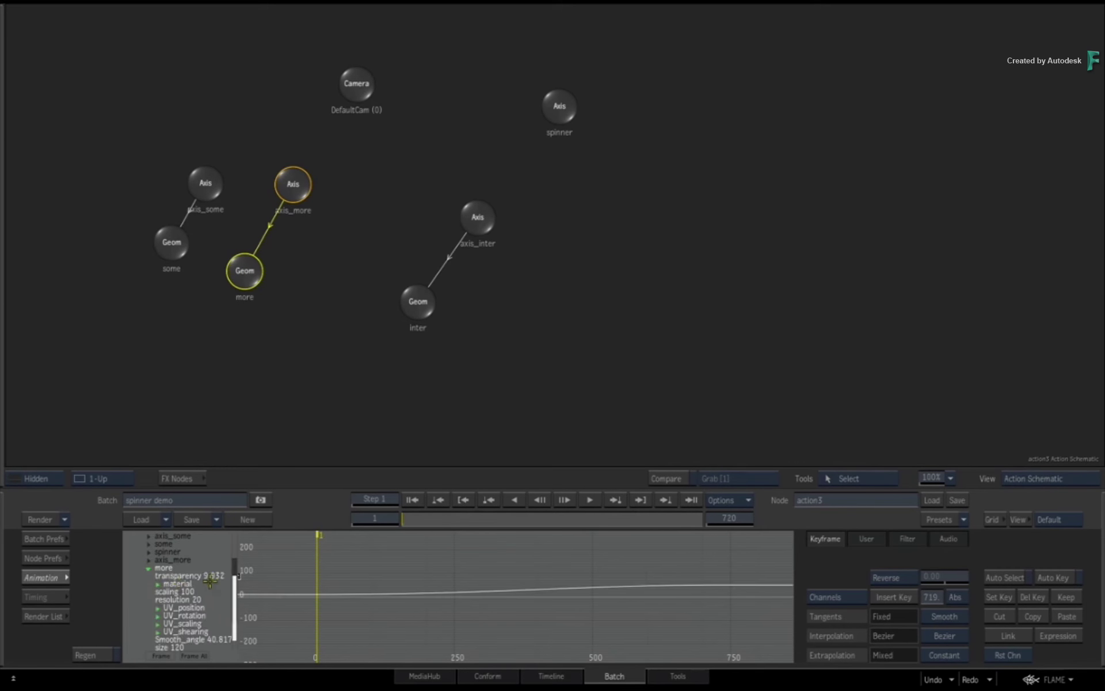
pyautogui.click(177, 575)
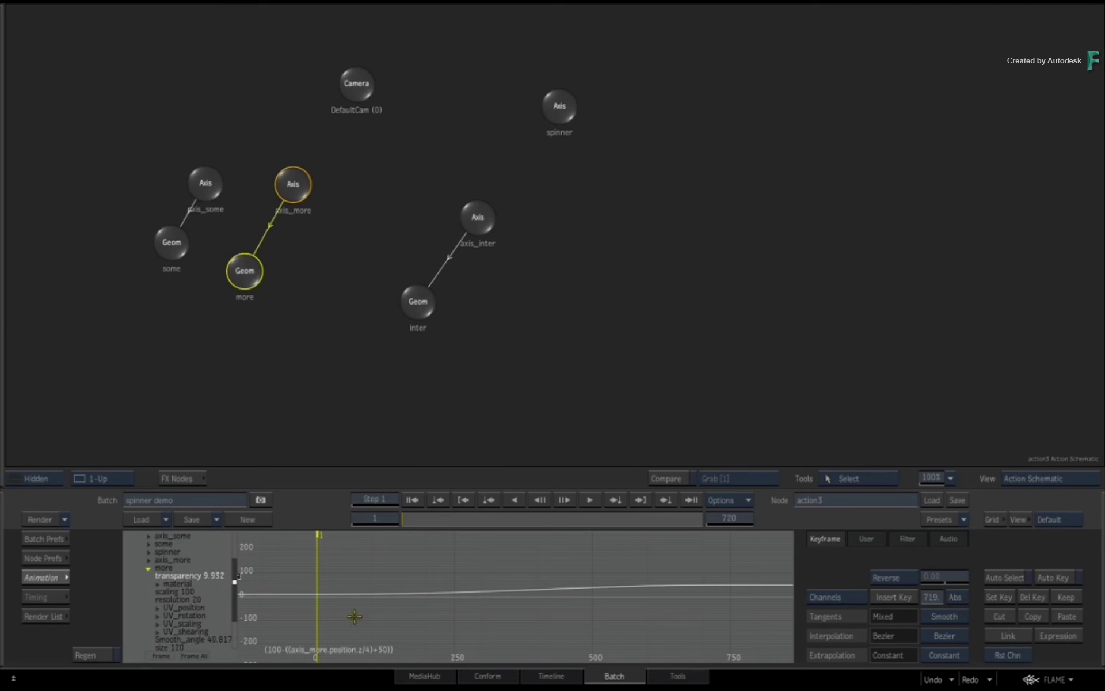
pyautogui.press('`')
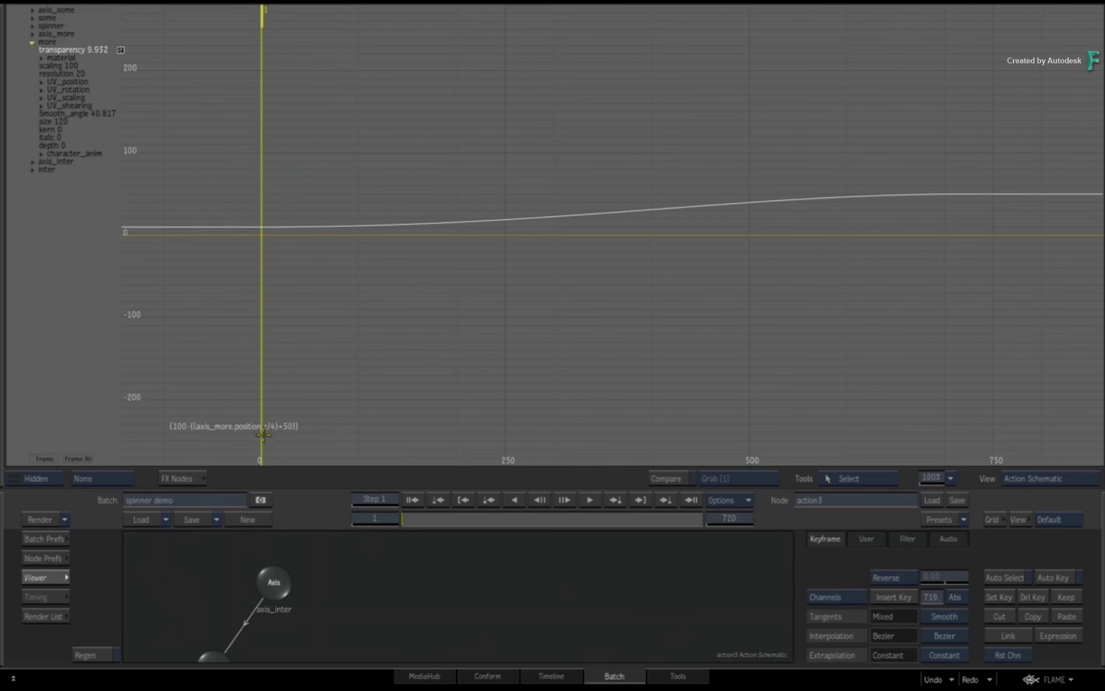
pyautogui.press('`')
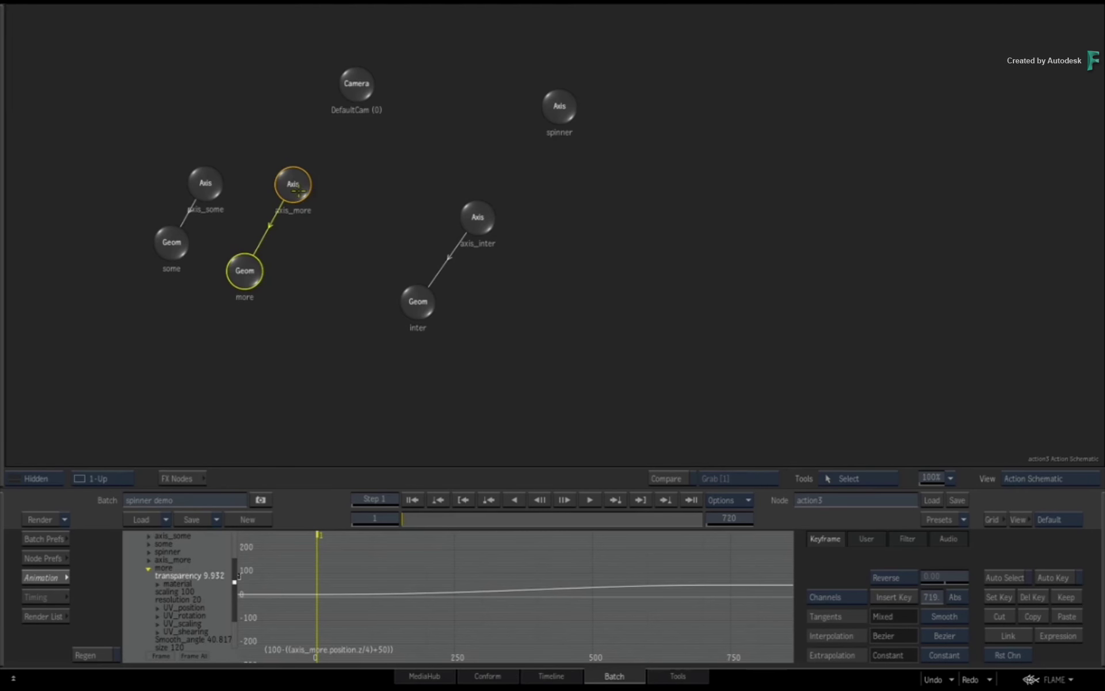
# - Compare the y and z position expressions of axis_more for a matching rotation offset
pyautogui.moveTo(298, 218); pyautogui.dragTo(302, 221)
pyautogui.click(149, 560)
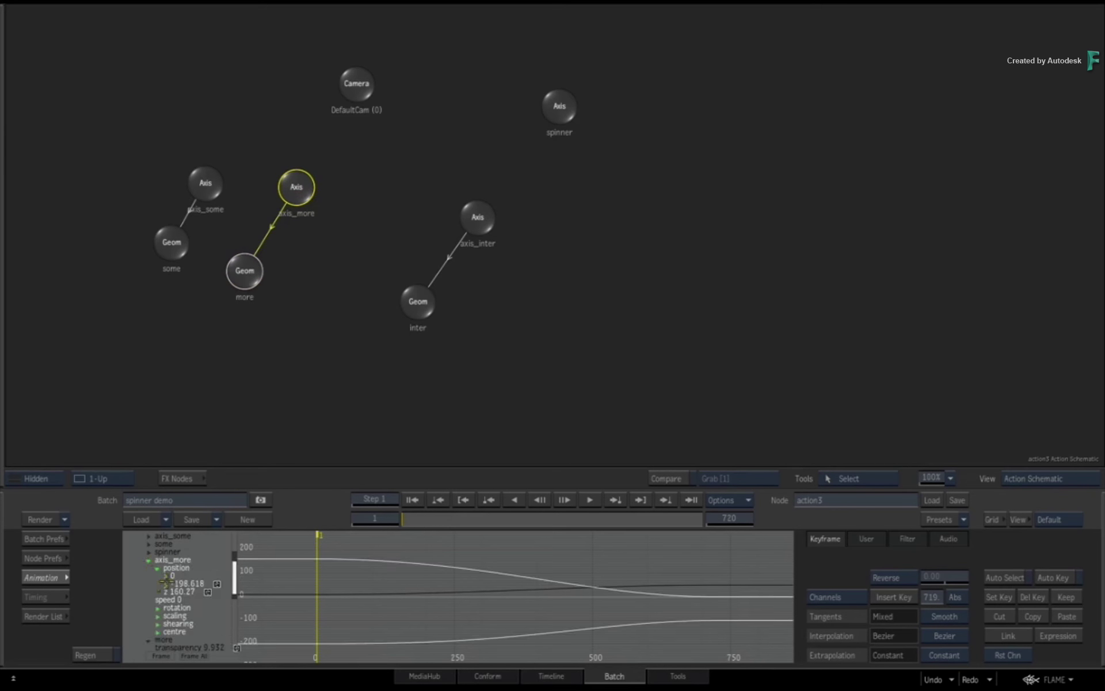
pyautogui.click(165, 584)
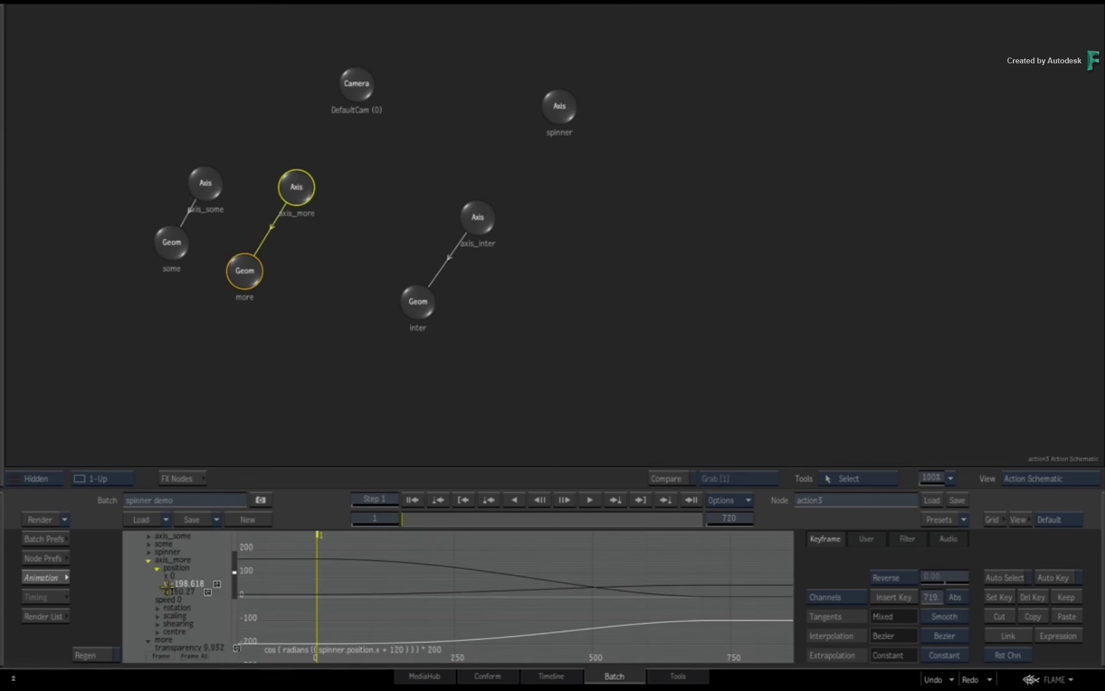
pyautogui.click(168, 591)
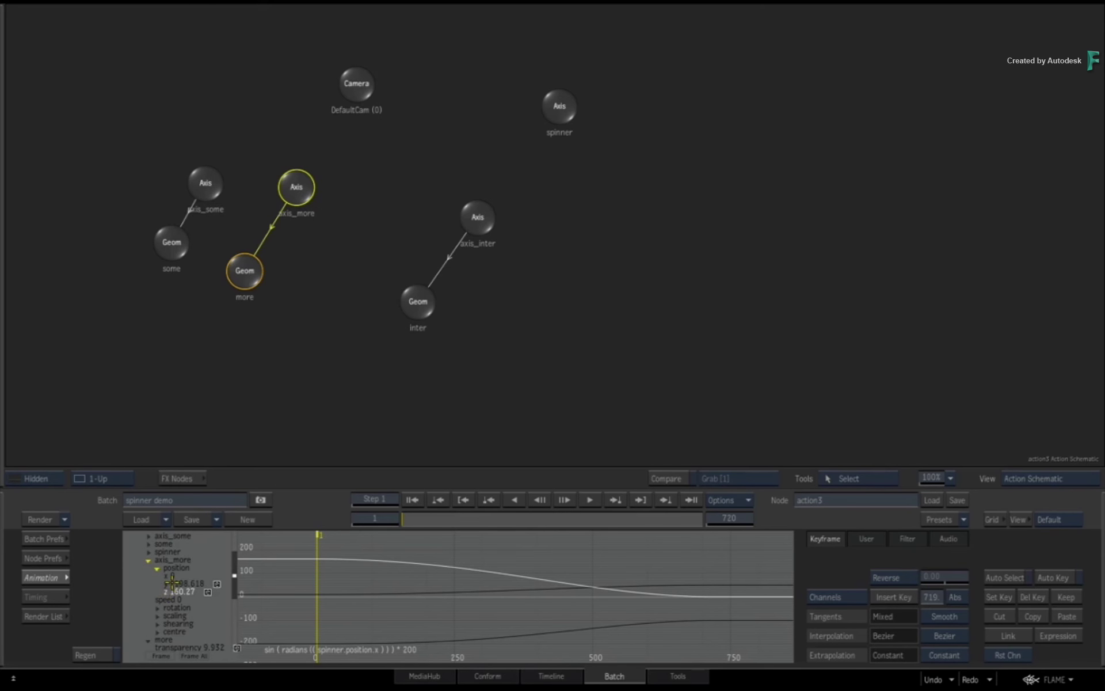
pyautogui.click(172, 591)
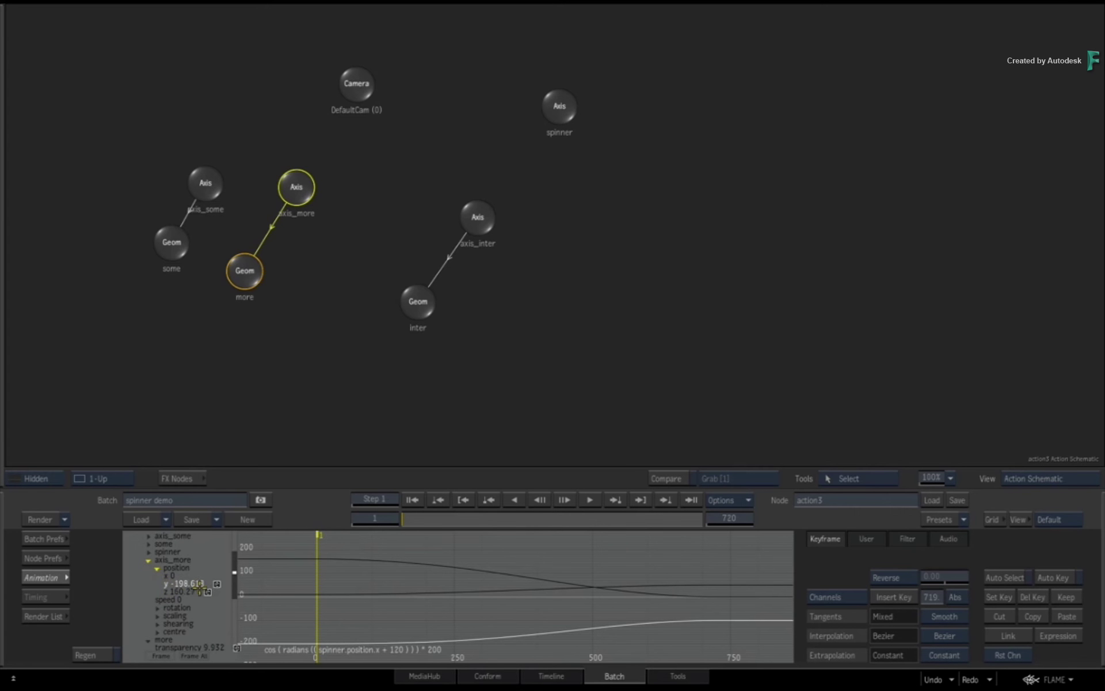
pyautogui.click(167, 583)
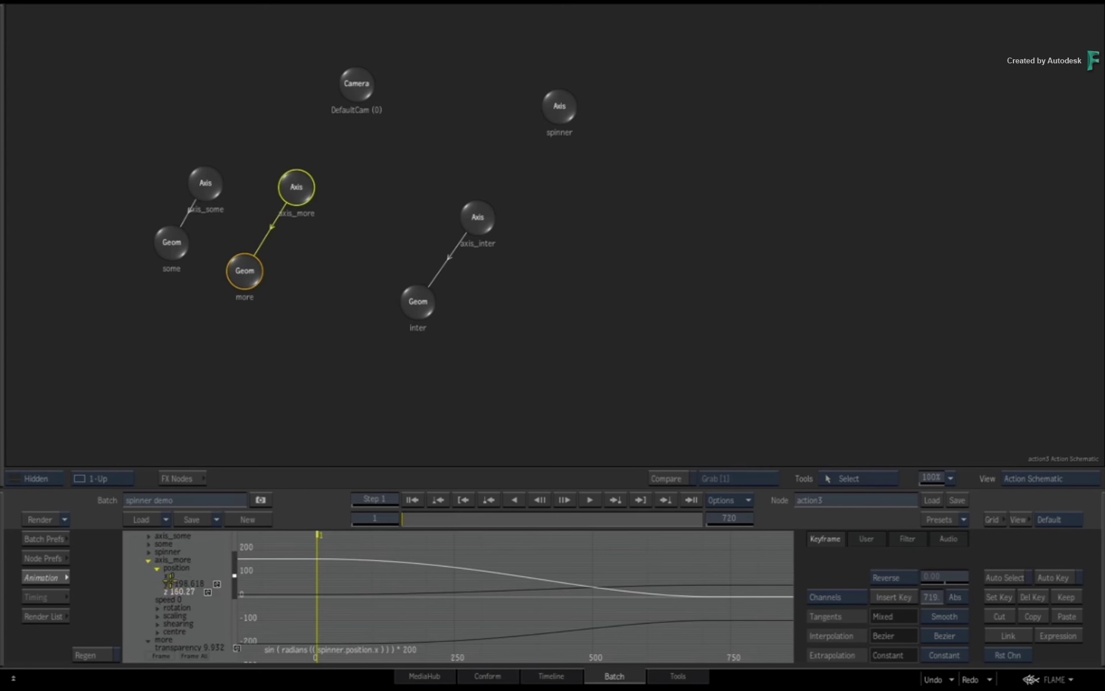
# - Replace axis_more's z position expression with a copy of its y expression, using sin instead of cos: sin ( radians (( spinner.position.x + 120 ) ) ) * 200
pyautogui.click(167, 583)
pyautogui.press('e')
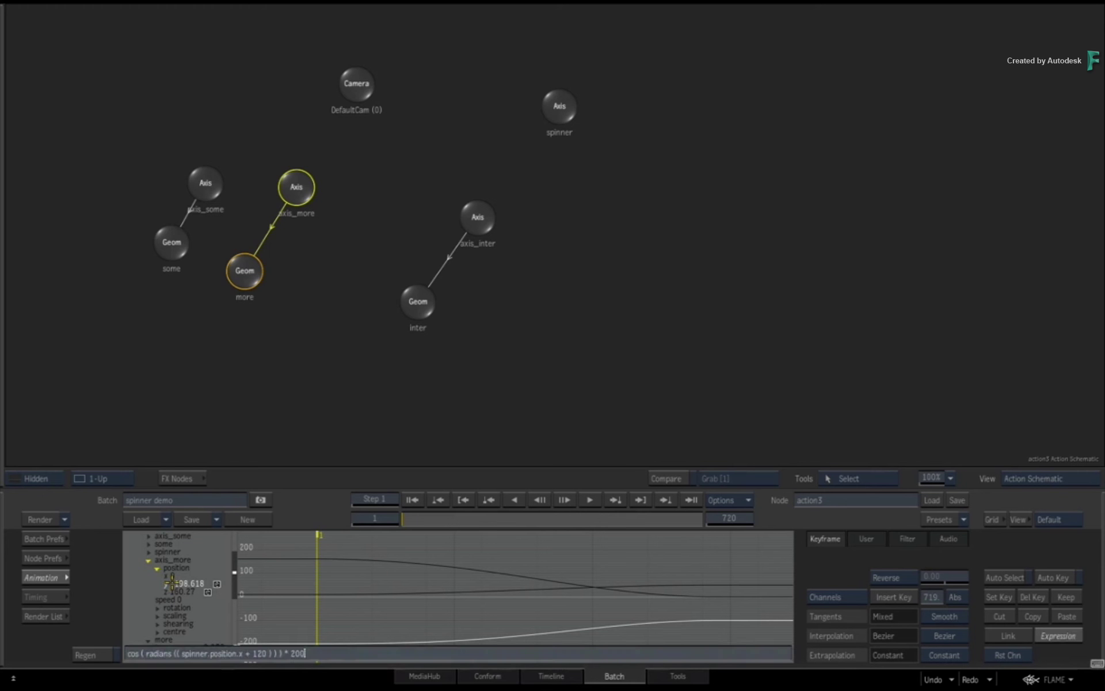
pyautogui.press('Return')
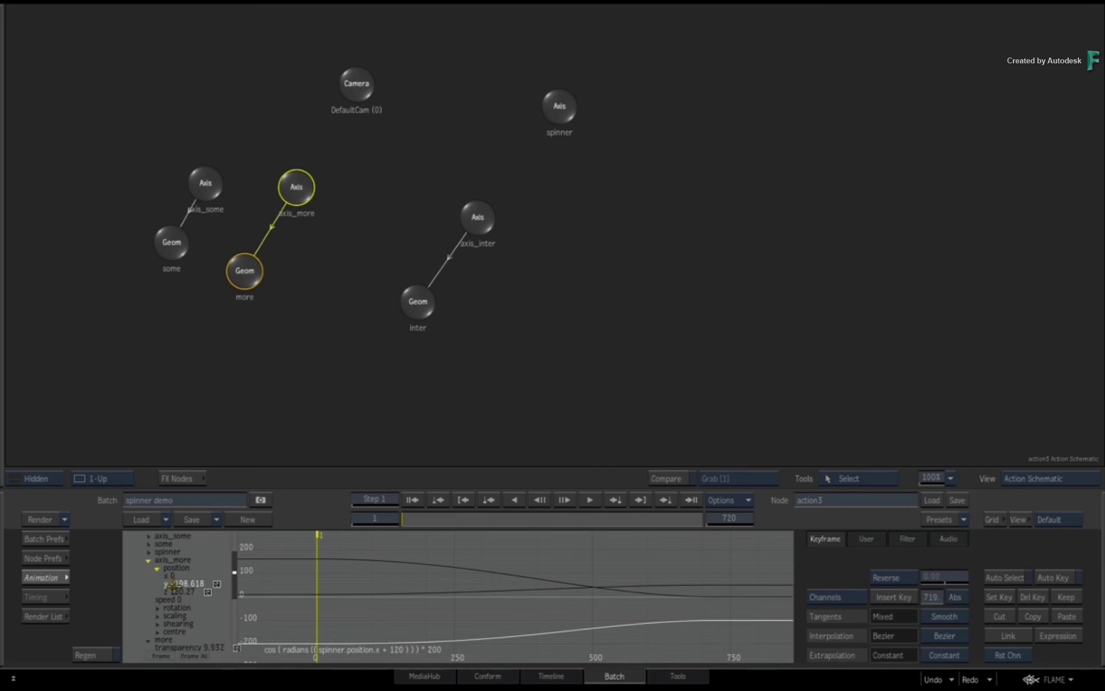
pyautogui.click(168, 591)
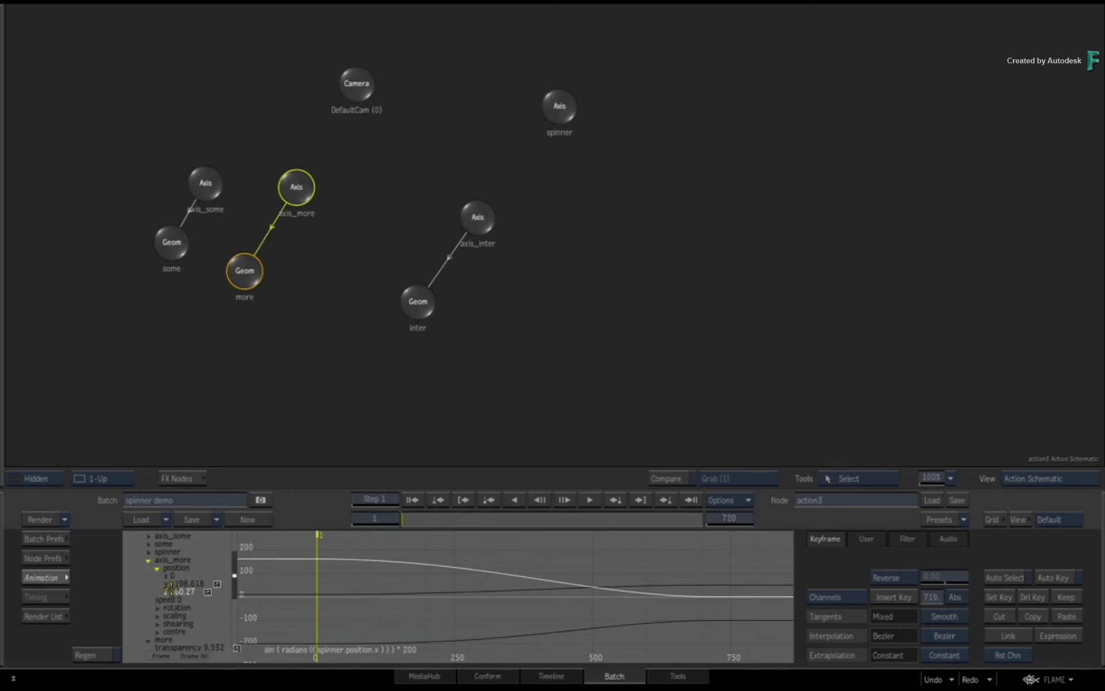
pyautogui.press('e')
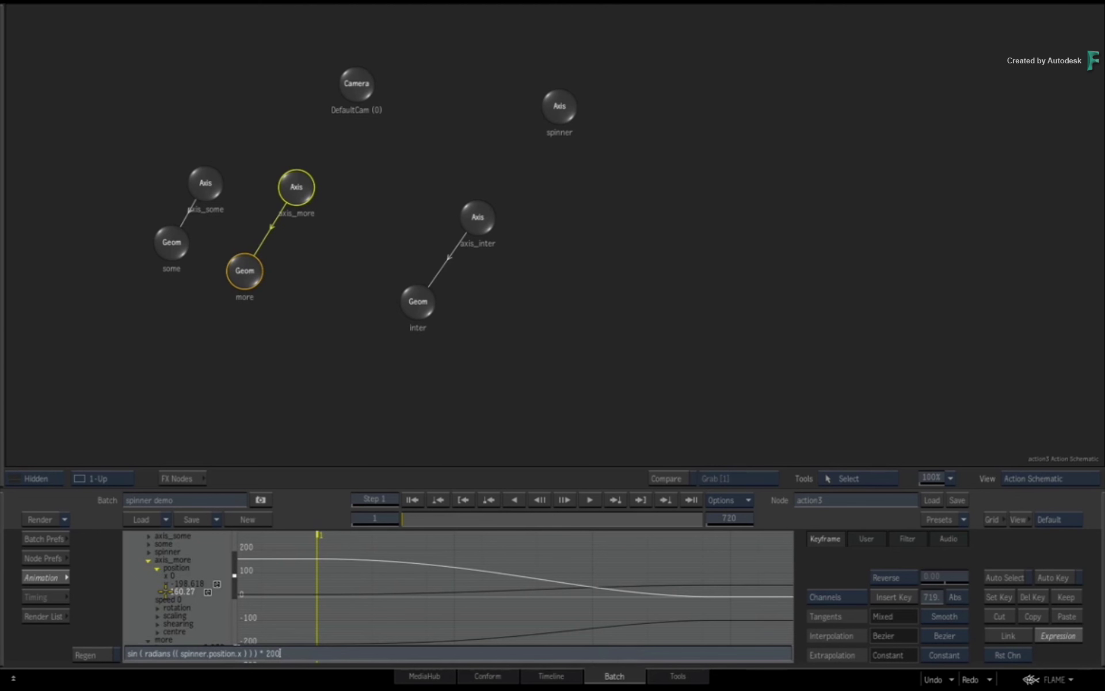
pyautogui.write('cos ( radians (( spinner.position.x + 120 ) ) ) * 200')
pyautogui.press('Home')
pyautogui.press('Delete')
pyautogui.press('Delete')
pyautogui.press('Delete')
pyautogui.press('Delete')
pyautogui.press('Delete')
pyautogui.press('Delete')
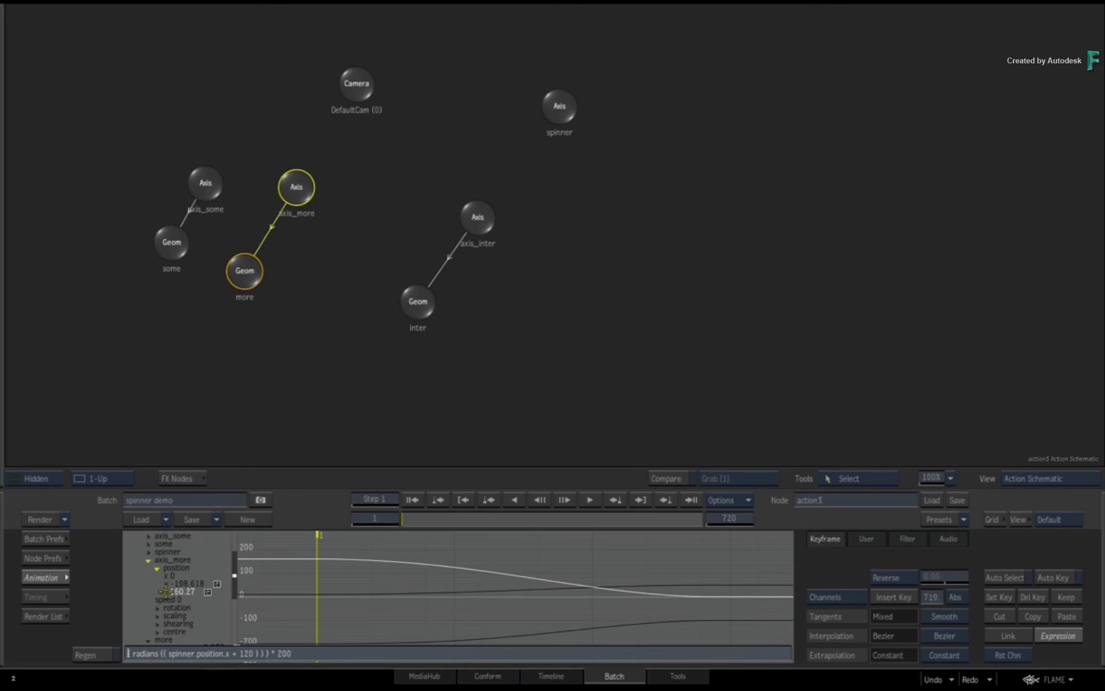
pyautogui.write('sin')
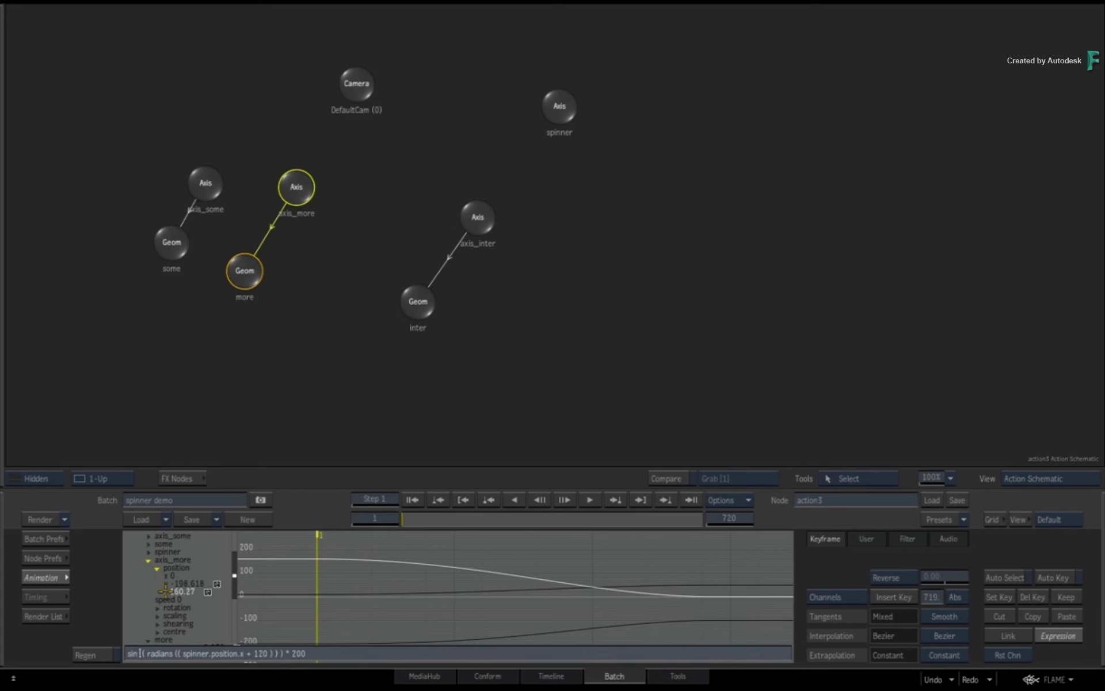
pyautogui.press('Return')
# - Test the corrected text rotation in the camera view by moving the spinner axis back and forth, leaving its X position at about 620
pyautogui.press('F1')
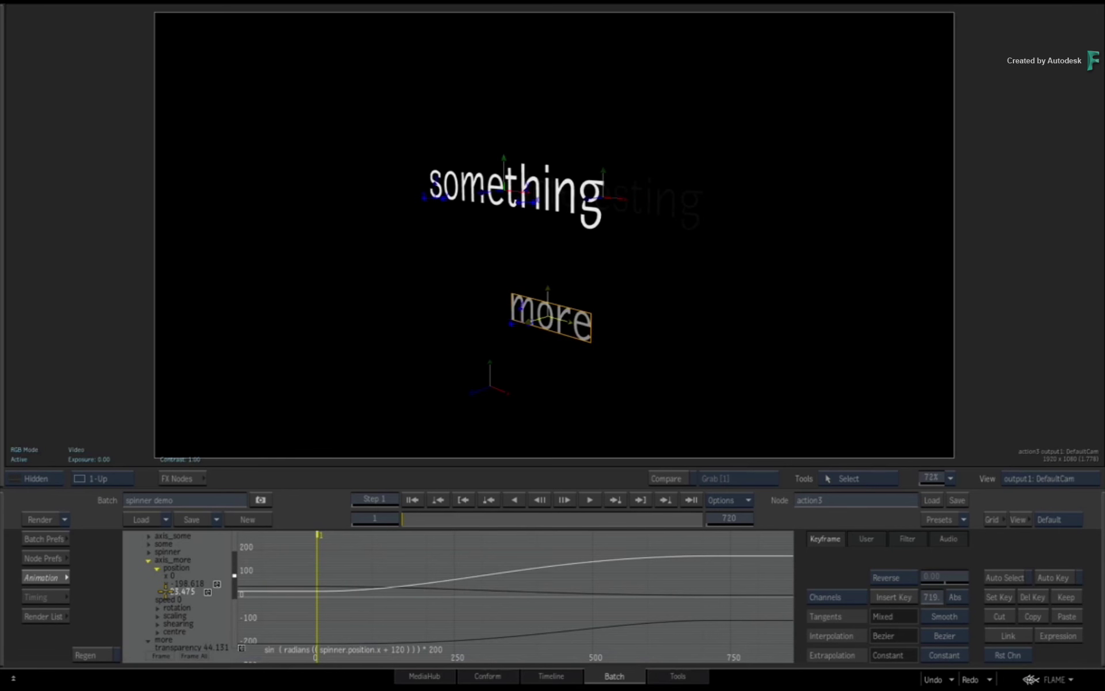
pyautogui.moveTo(493, 391); pyautogui.dragTo(531, 416)
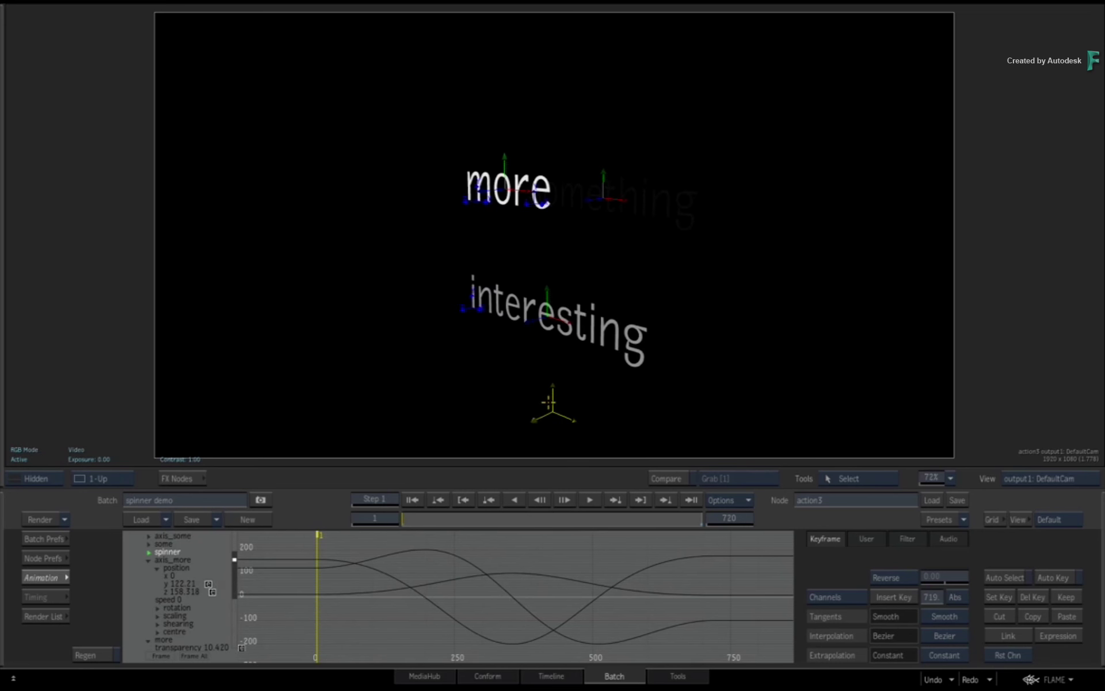
pyautogui.click(65, 578)
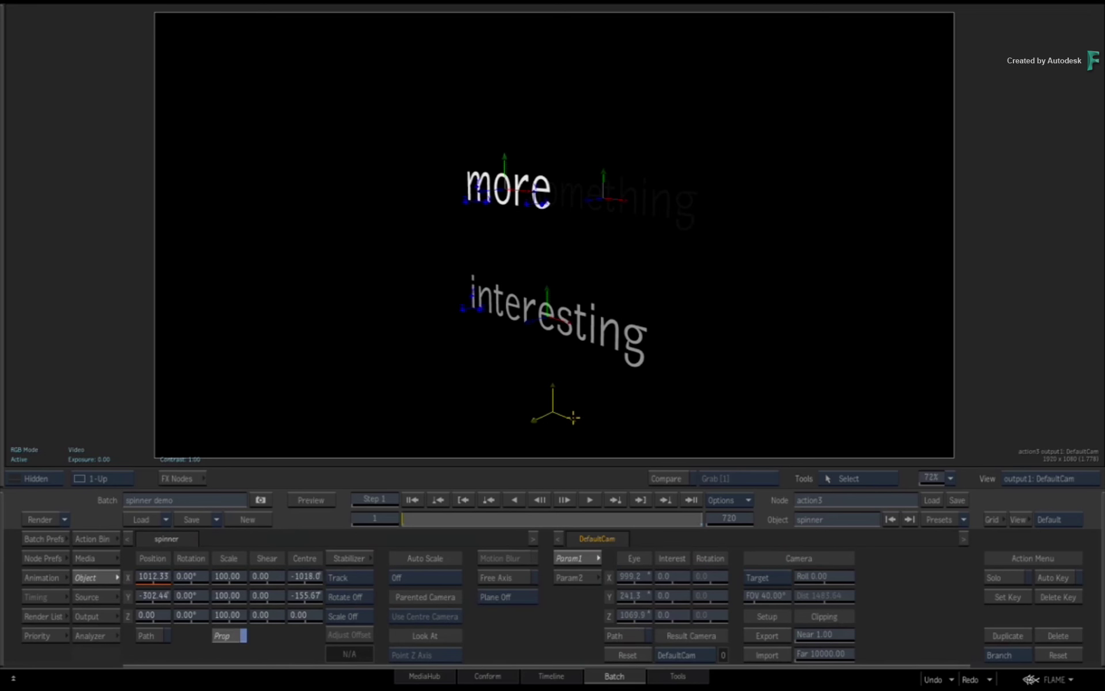
pyautogui.moveTo(574, 419); pyautogui.dragTo(428, 408)
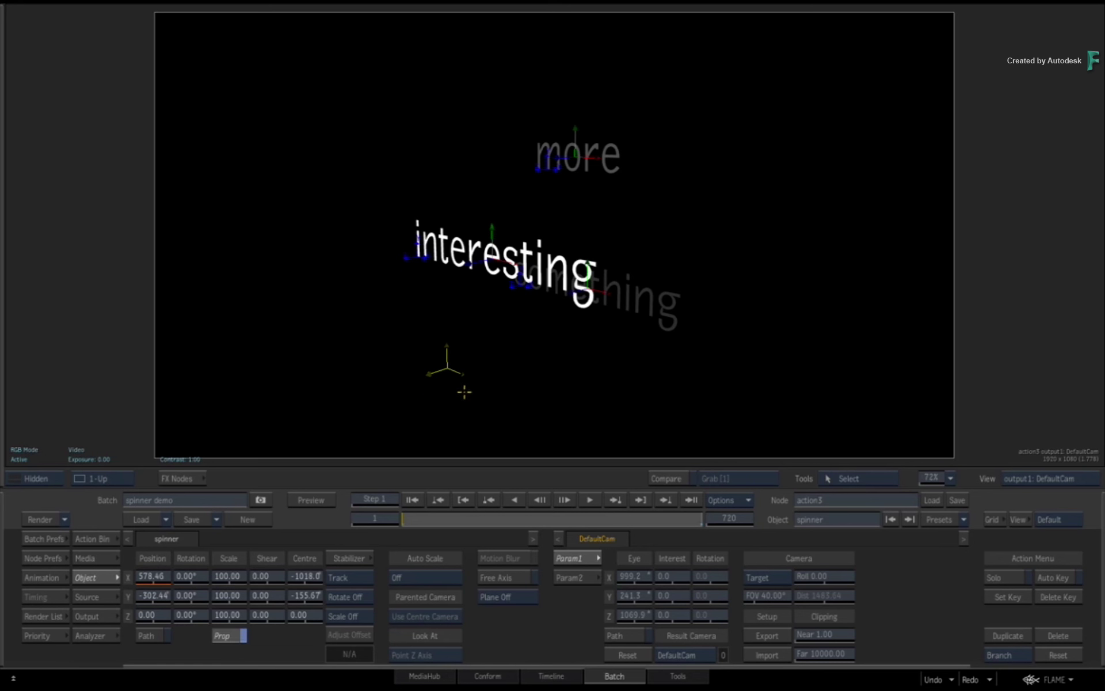
pyautogui.moveTo(464, 390)
pyautogui.mouseDown()
pyautogui.moveTo(532, 398)
pyautogui.moveTo(416, 381)
pyautogui.moveTo(533, 415)
pyautogui.moveTo(447, 392)
pyautogui.mouseUp()
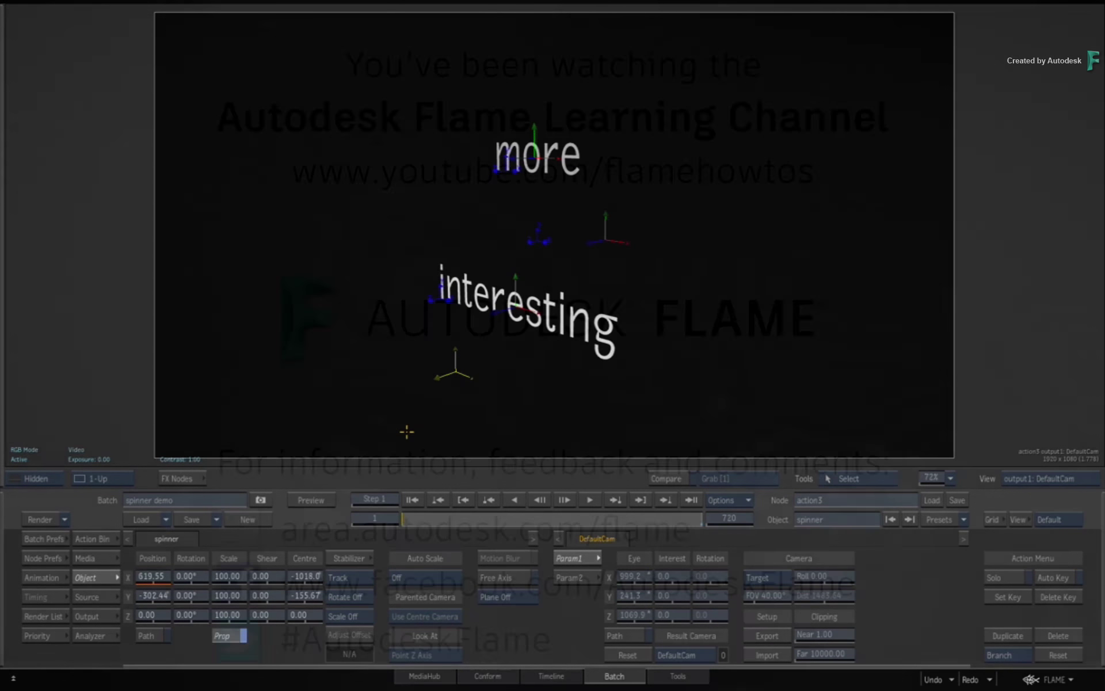